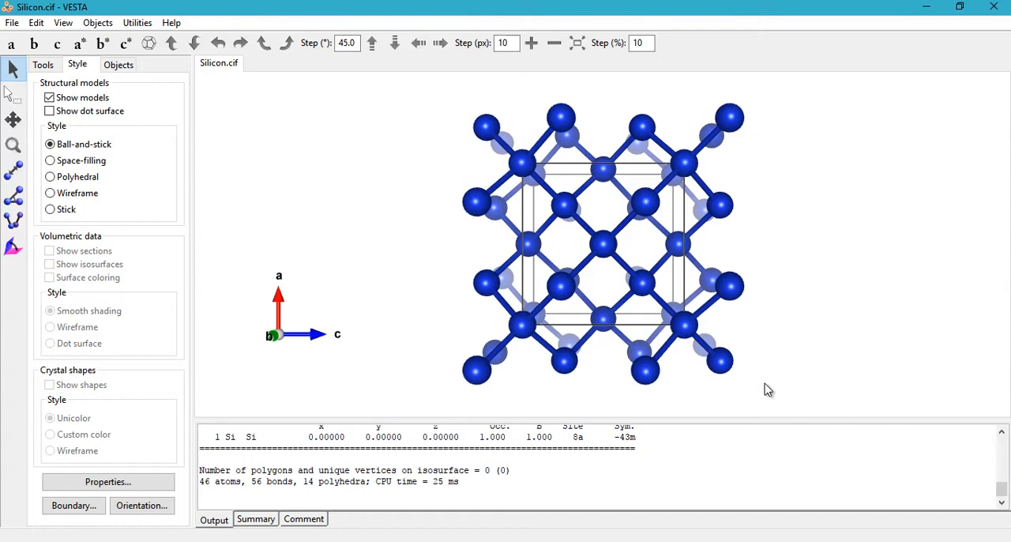
Rotate the silicon ball-and-stick model freely to examine its unit cell from several directions.
left_click_drag(599, 228, 498, 266)
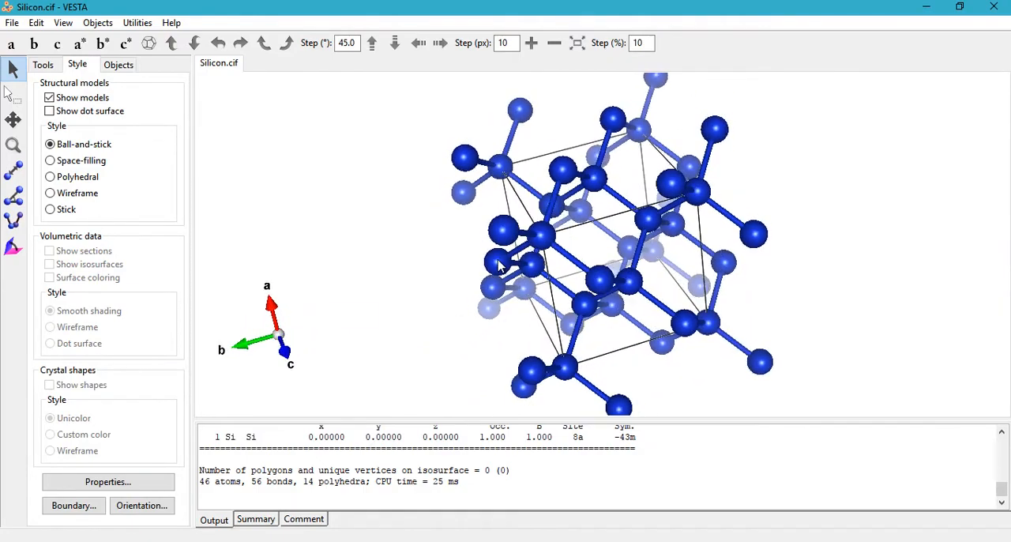
mouse_move(499, 266)
left_mouse_down()
mouse_move(673, 291)
mouse_move(654, 299)
mouse_move(534, 261)
mouse_move(558, 253)
mouse_move(513, 274)
left_mouse_up()
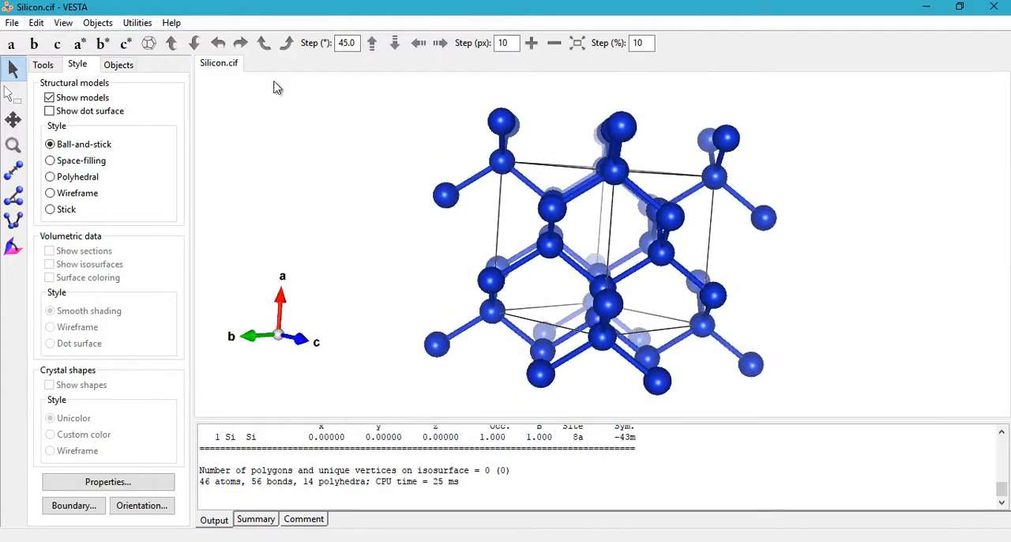
left_click_drag(439, 150, 421, 180)
left_click_drag(571, 154, 594, 140)
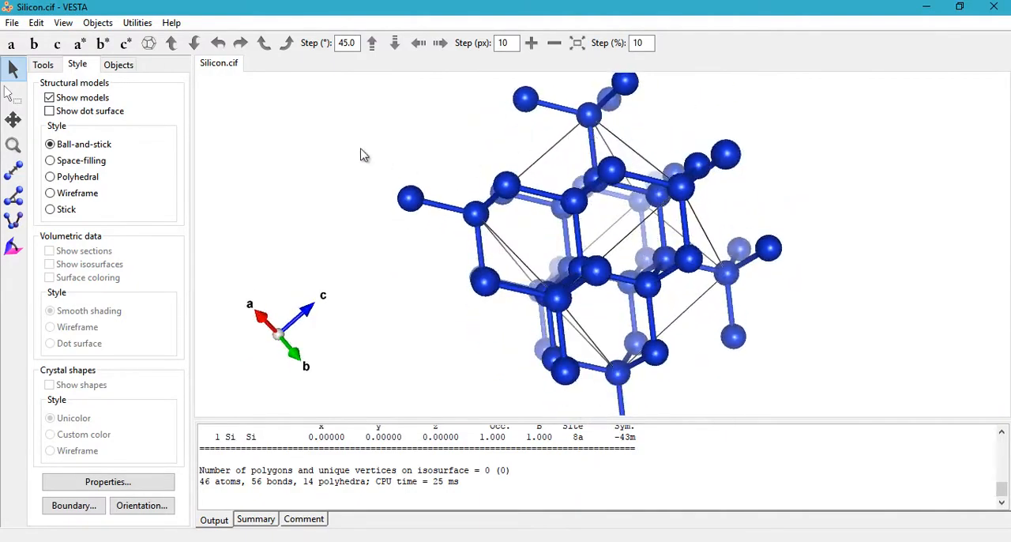
left_click_drag(386, 147, 794, 168)
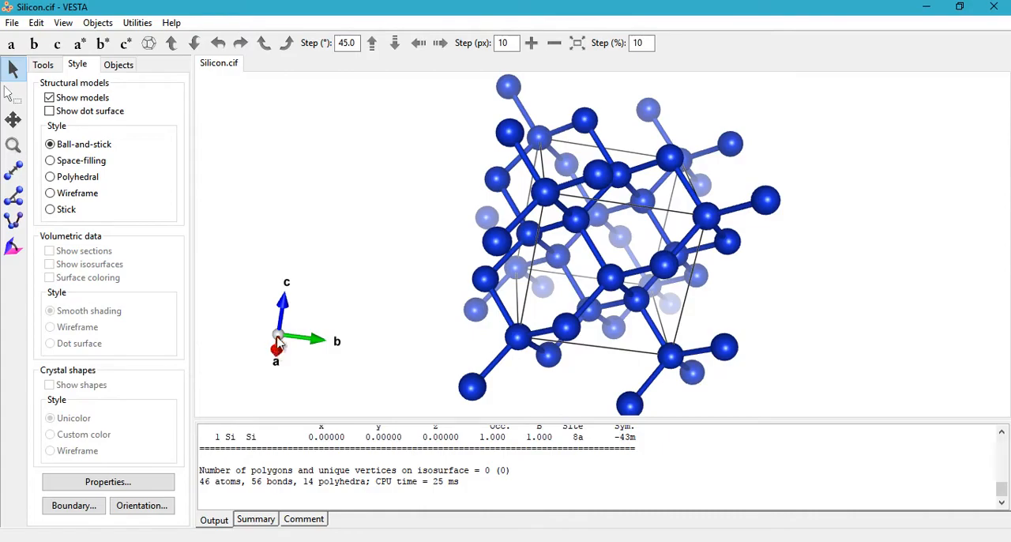
left_click_drag(541, 263, 418, 241)
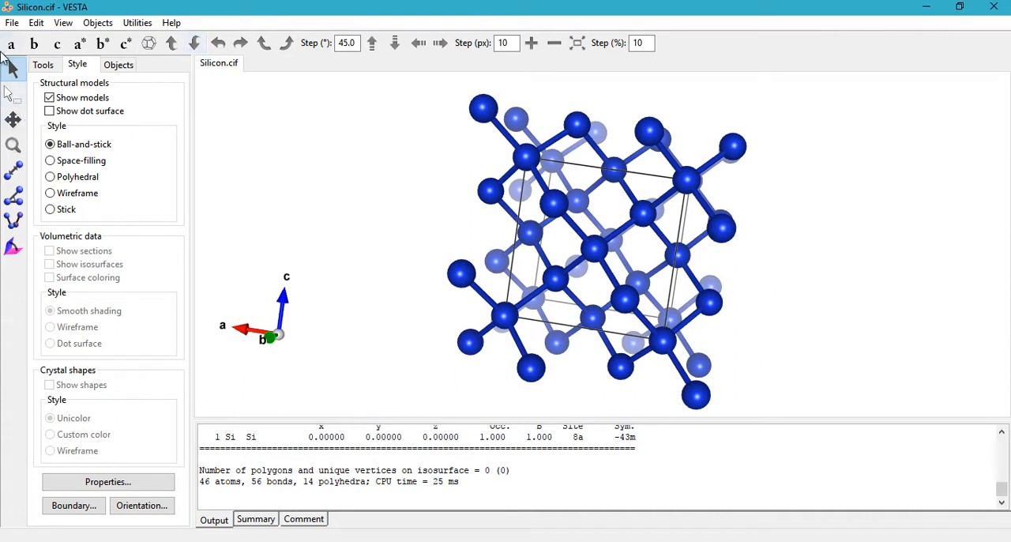
Look through the Tools and Objects settings and return to the Style settings.
left_click(40, 66)
left_click(116, 68)
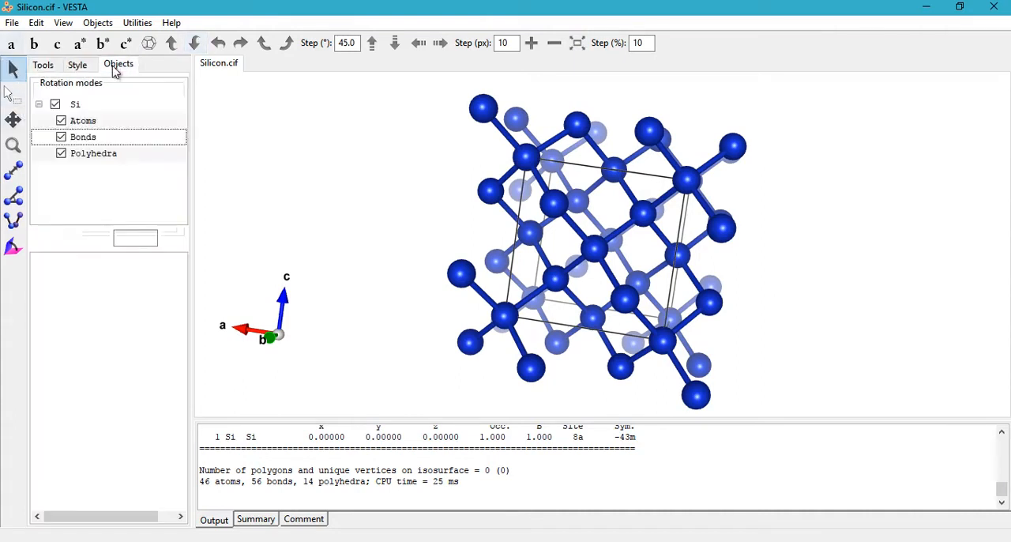
left_click(78, 66)
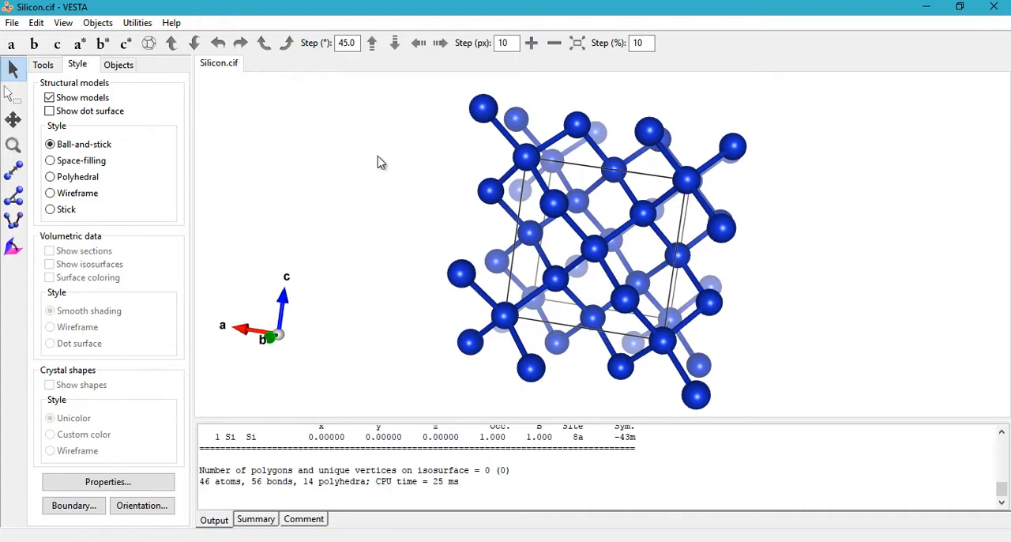
Rotate the silicon model freely and realign the view along the a axis.
left_click_drag(418, 184, 442, 210)
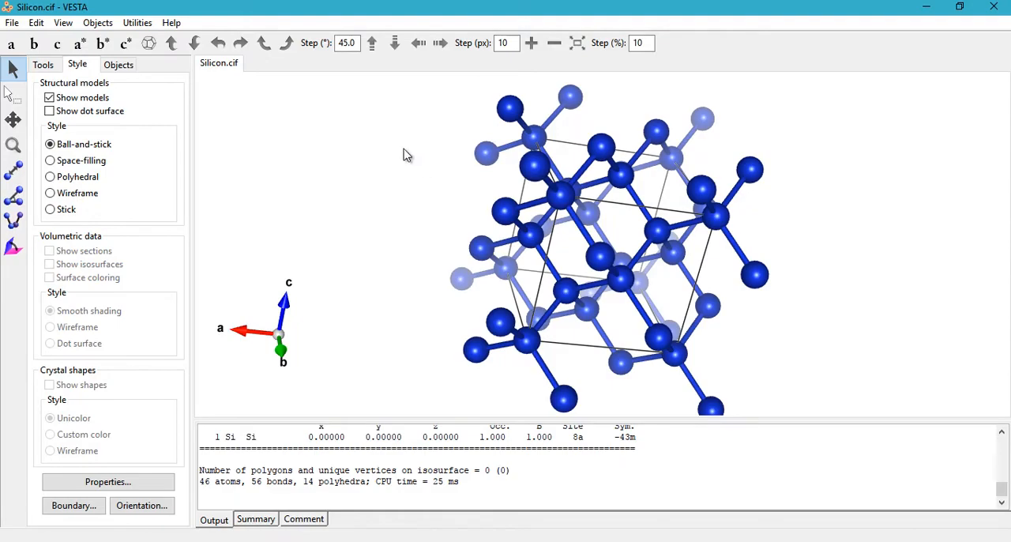
left_click_drag(356, 177, 613, 227)
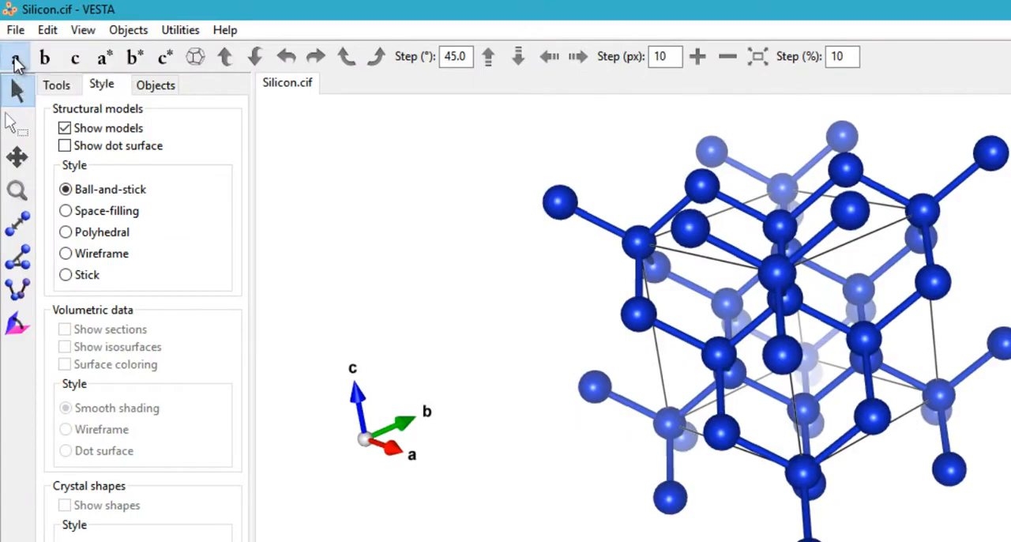
left_click(16, 59)
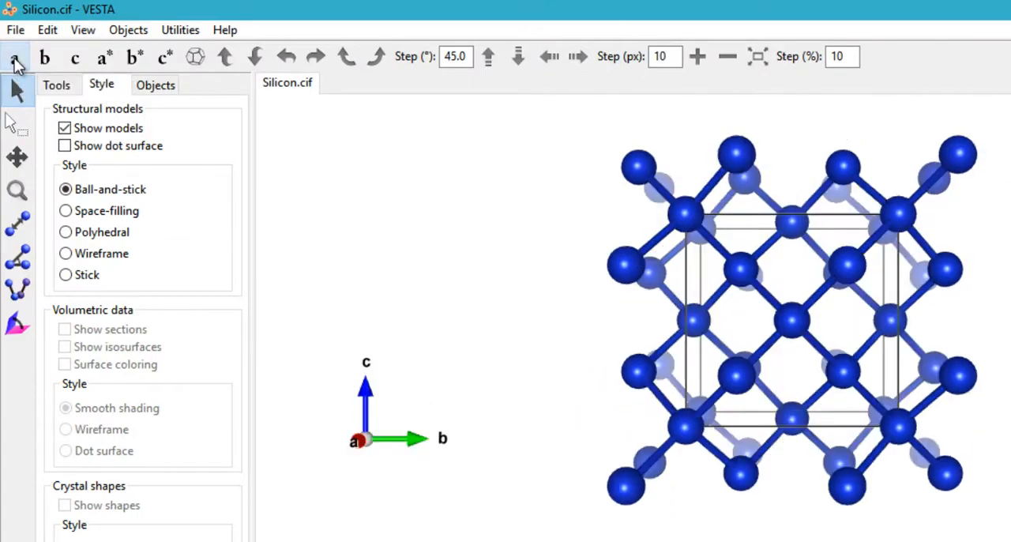
left_click_drag(562, 269, 661, 365)
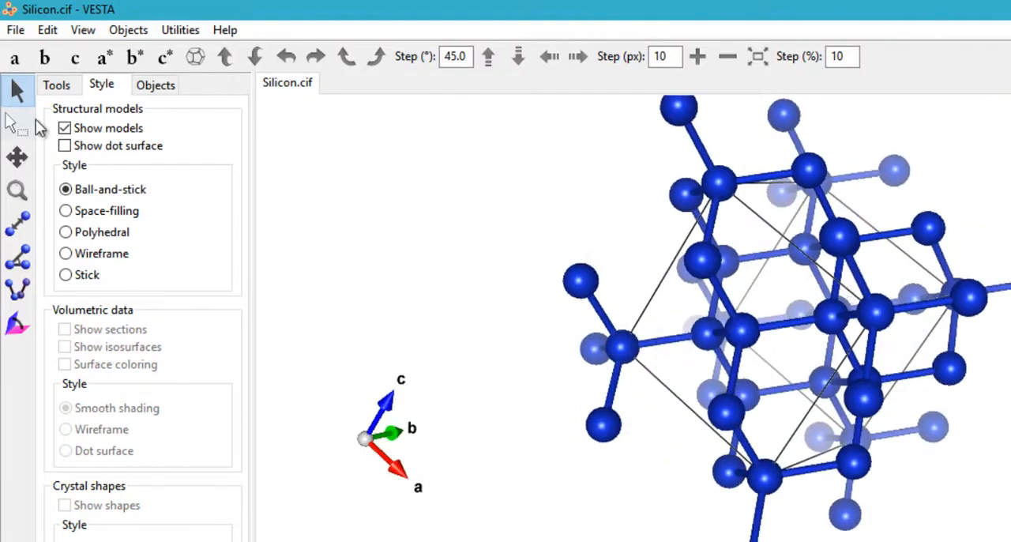
left_click(13, 59)
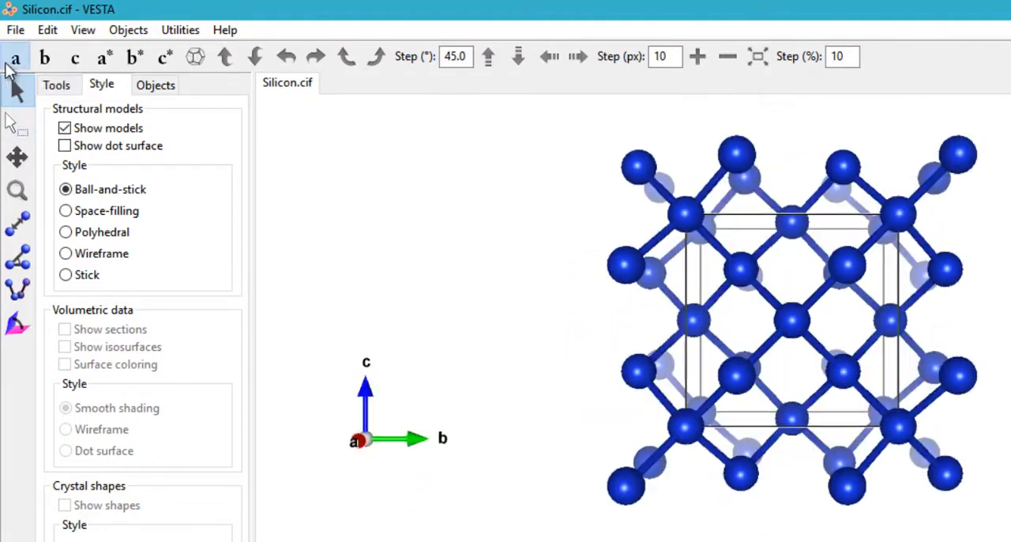
View the structure along the b and c axes, and restore the crystal's standard orientation.
left_click(46, 58)
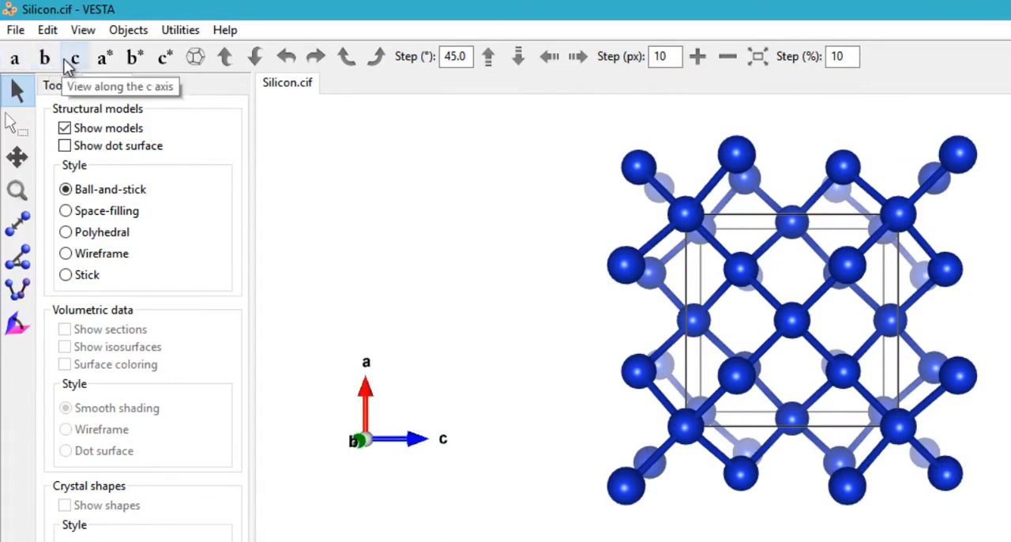
left_click(74, 60)
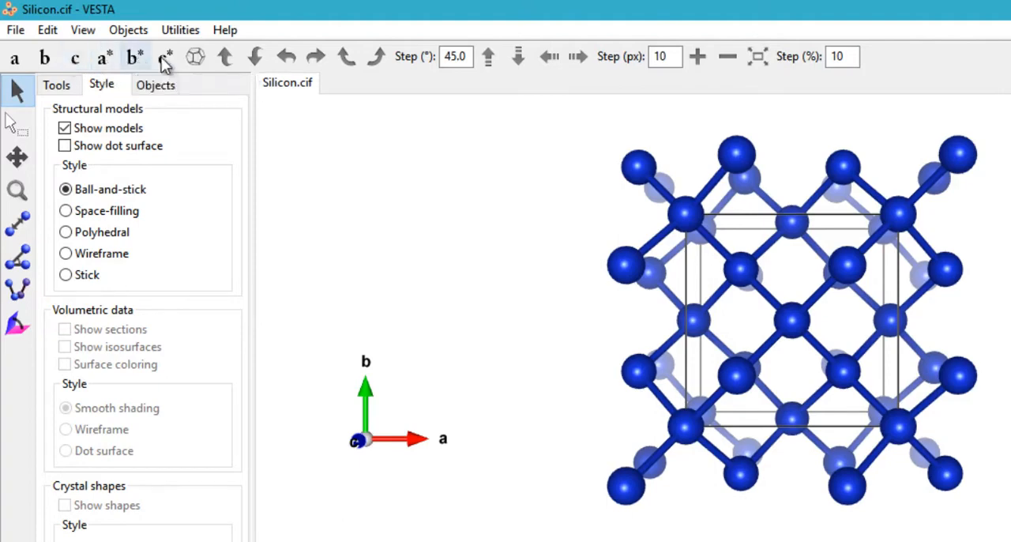
left_click(197, 57)
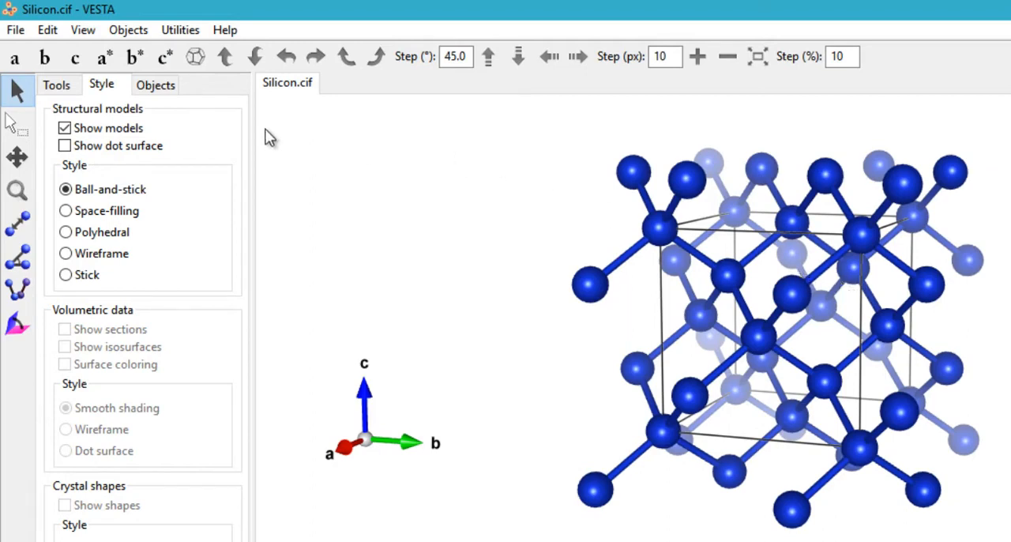
Rotate the structure upward by three 45° steps and back downward by the same three steps.
left_click(231, 65)
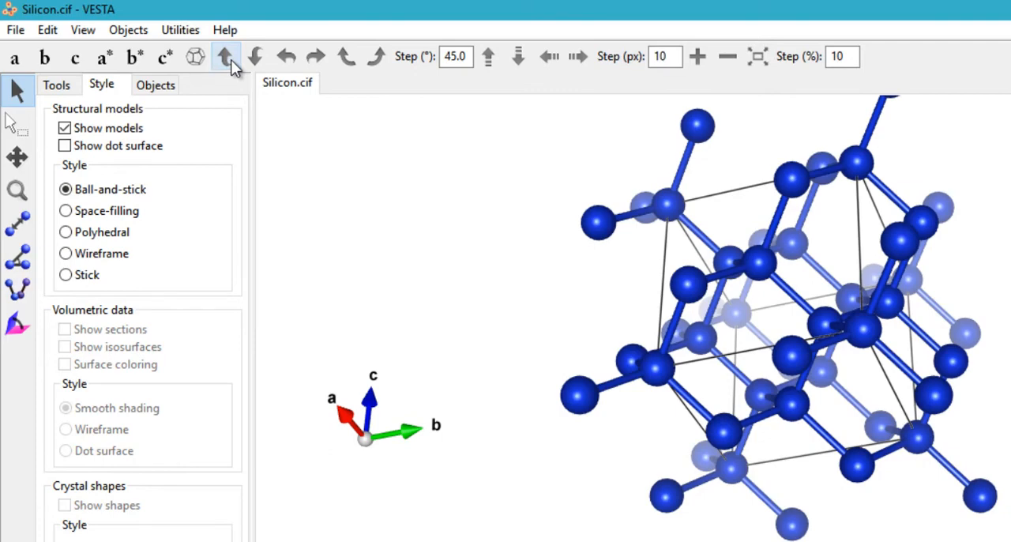
left_click(230, 60)
left_click(231, 60)
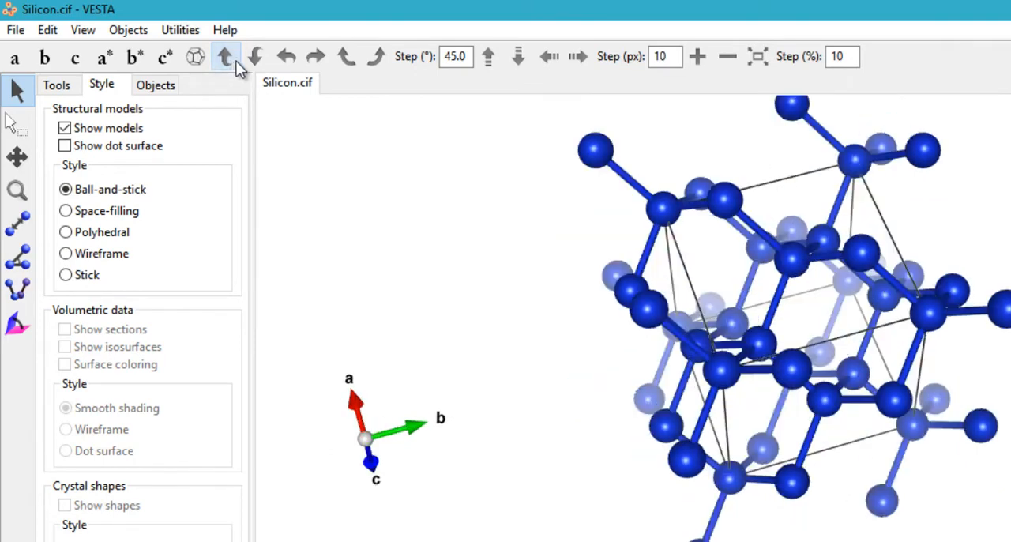
left_click(254, 64)
left_click(254, 65)
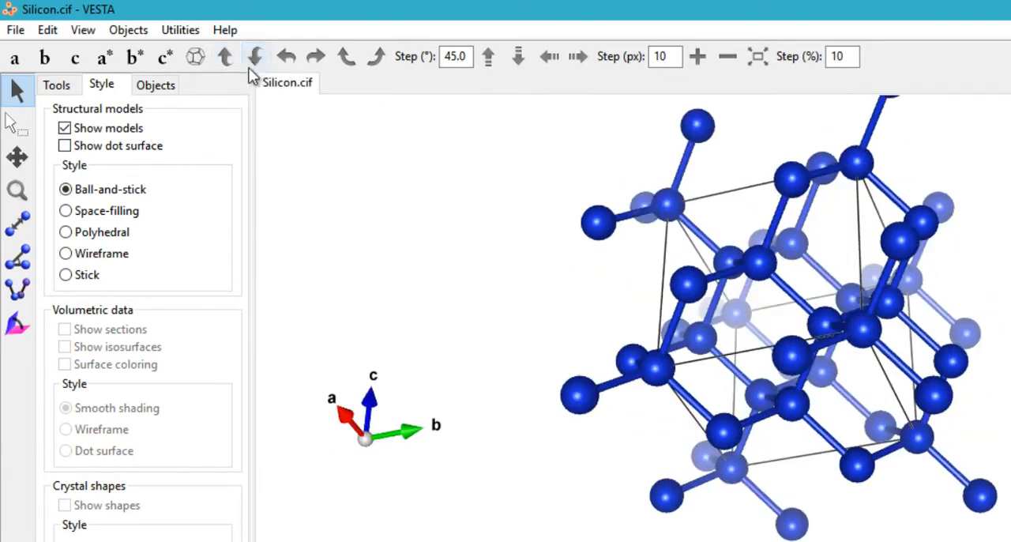
left_click(251, 60)
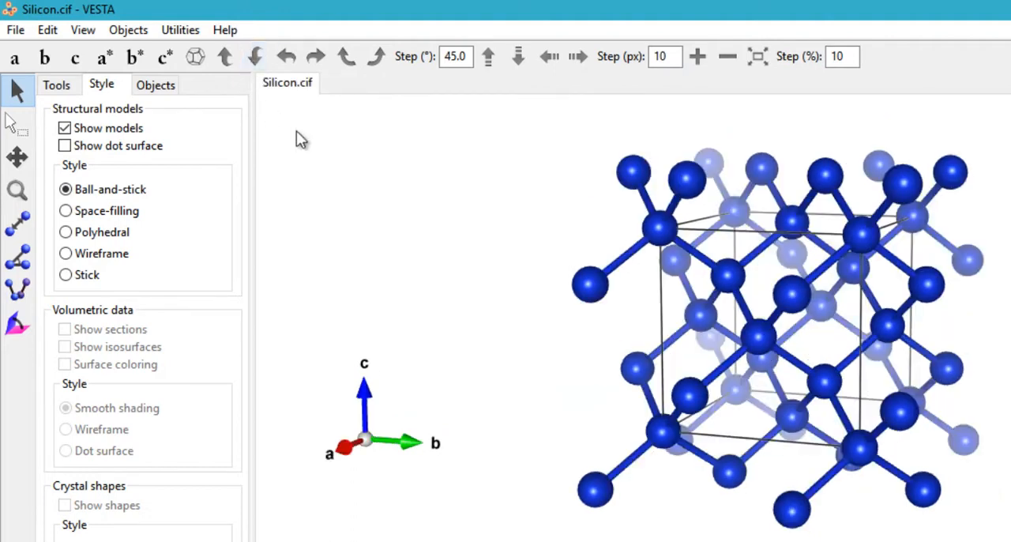
Rotate the structure clockwise in the view plane by four 45° steps and back counterclockwise by the same amount.
left_click(346, 57)
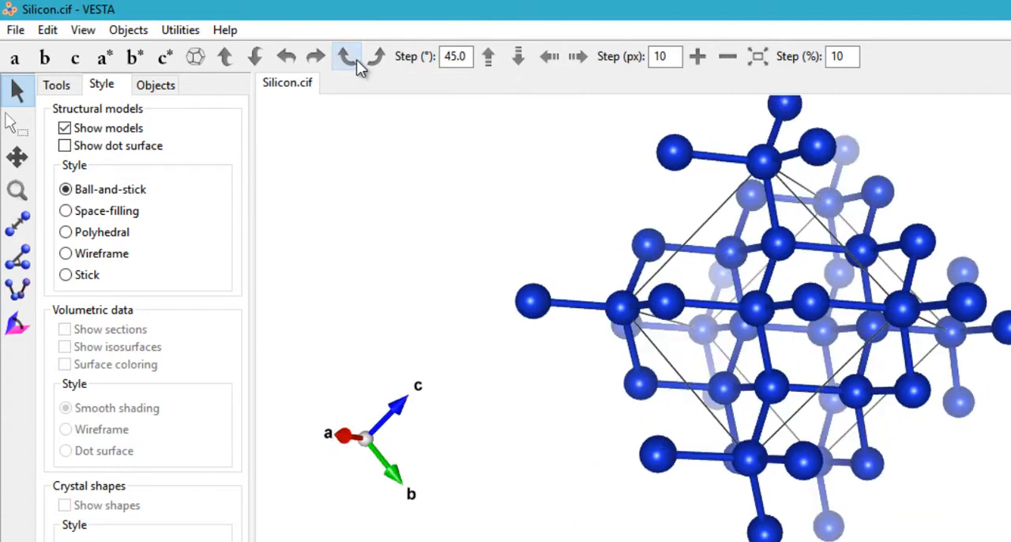
left_click(346, 56)
left_click(357, 59)
left_click(357, 59)
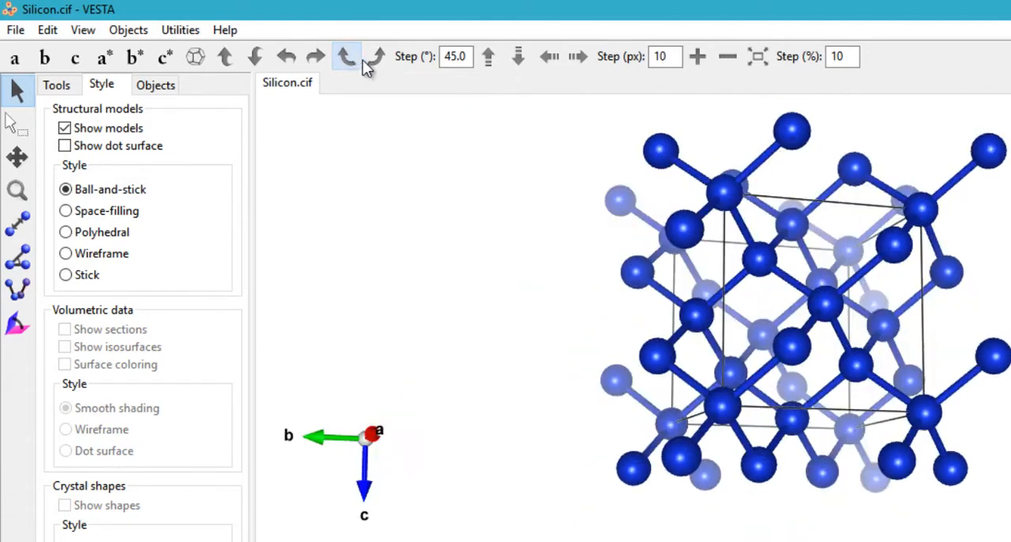
left_click(381, 59)
left_click(381, 59)
left_click(381, 59)
left_click(380, 59)
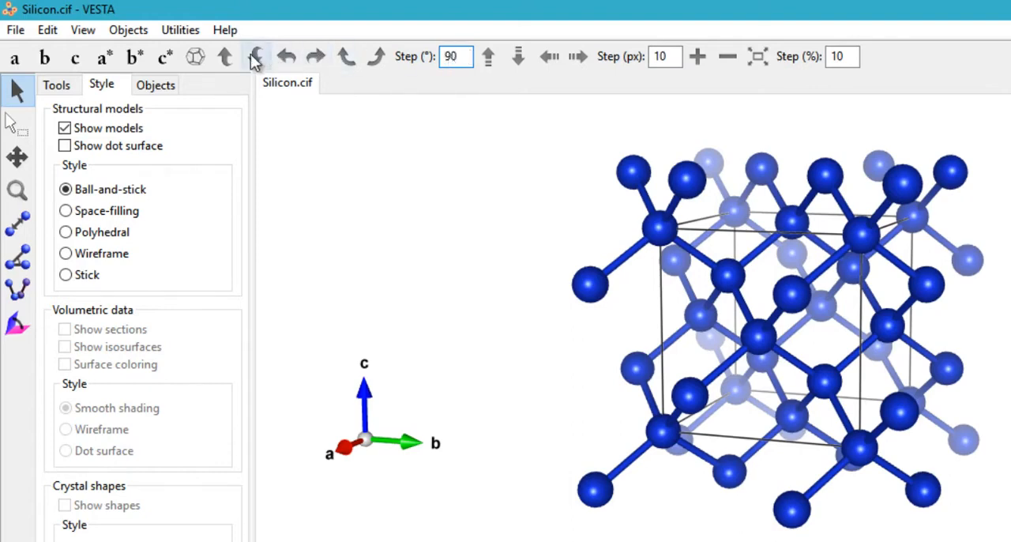
Set the rotation step to 90° and rotate the structure upward through one full turn.
left_click(225, 56)
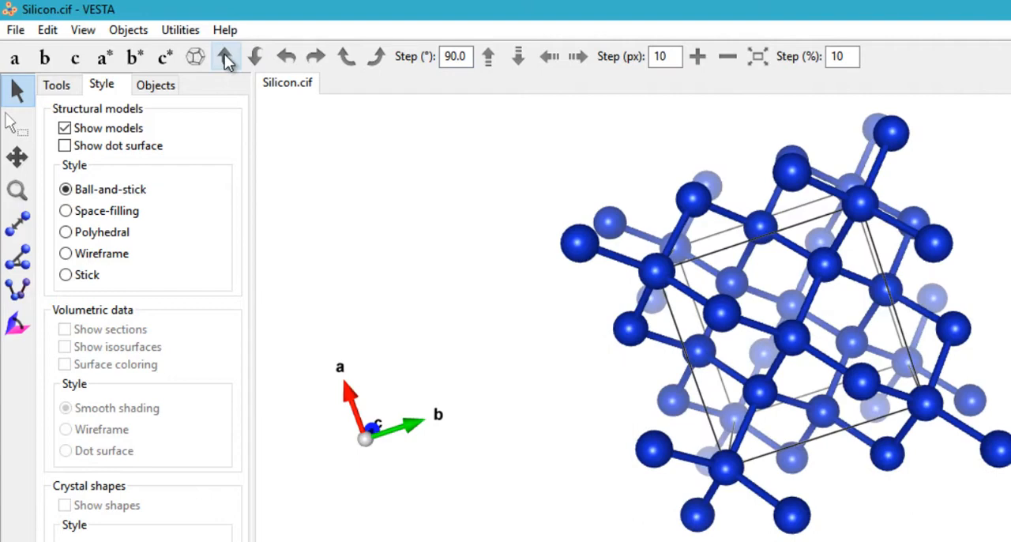
left_click(225, 56)
left_click(225, 56)
left_click(225, 56)
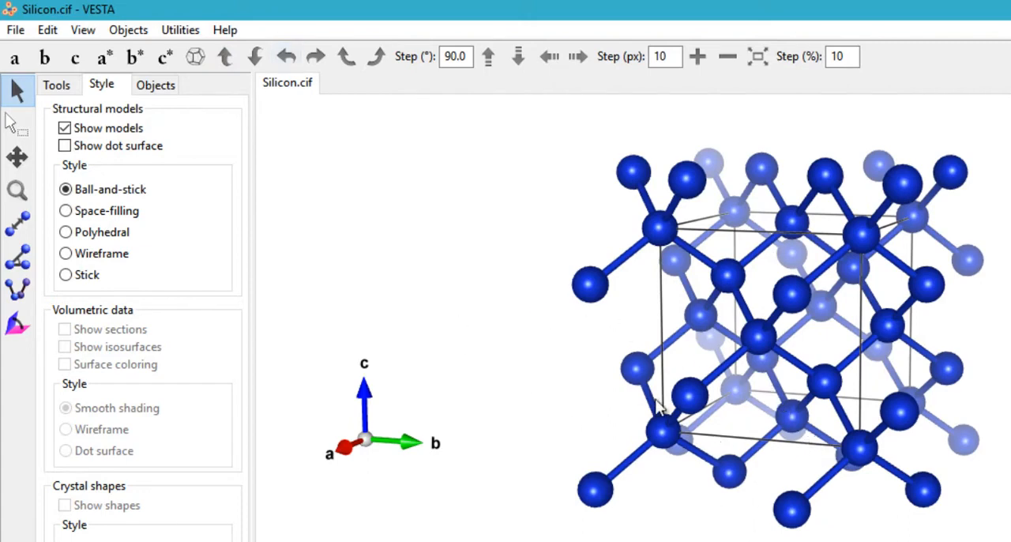
Translate the structure upward, downward, leftward and rightward in the view, keeping the translation step at 10 px.
left_click(489, 57)
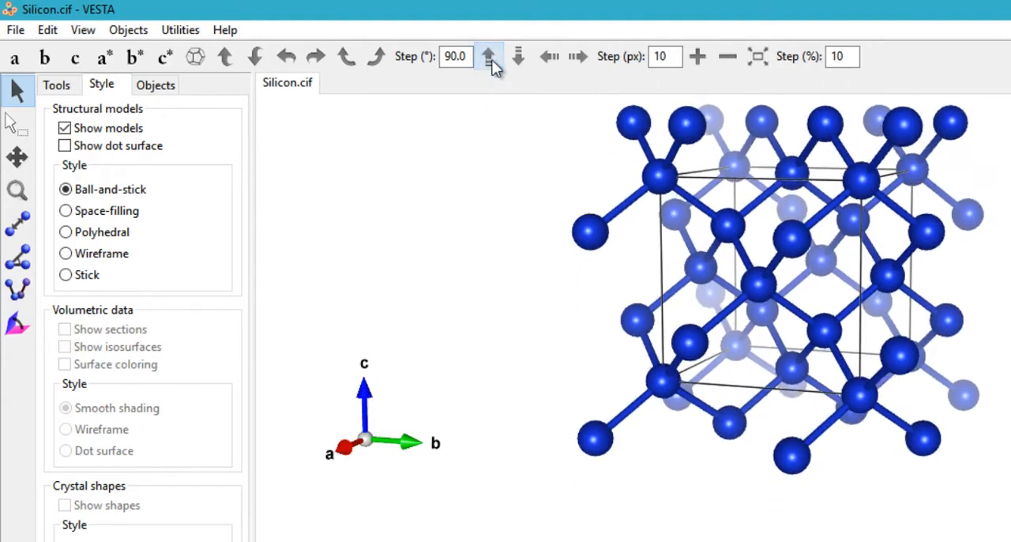
left_click(517, 56)
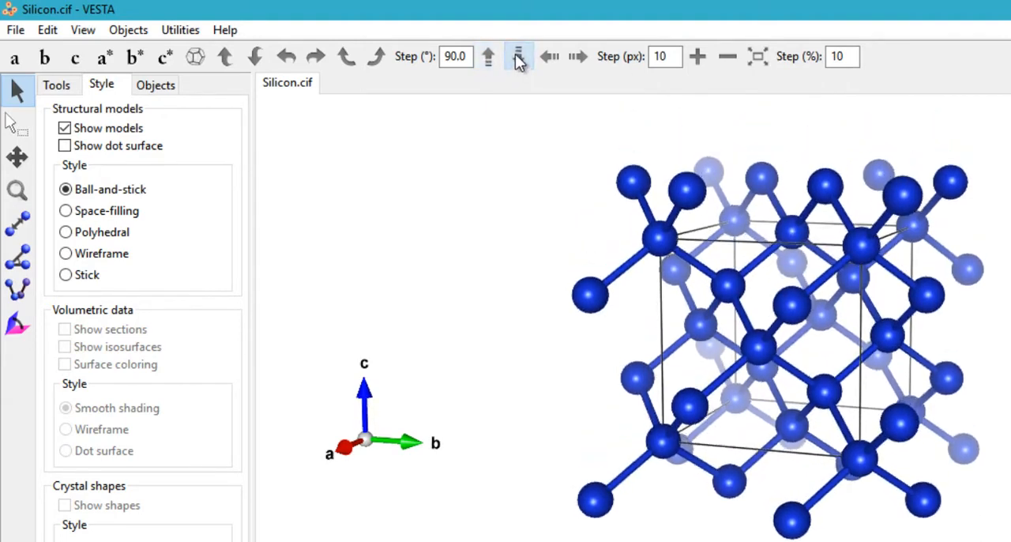
left_click(551, 57)
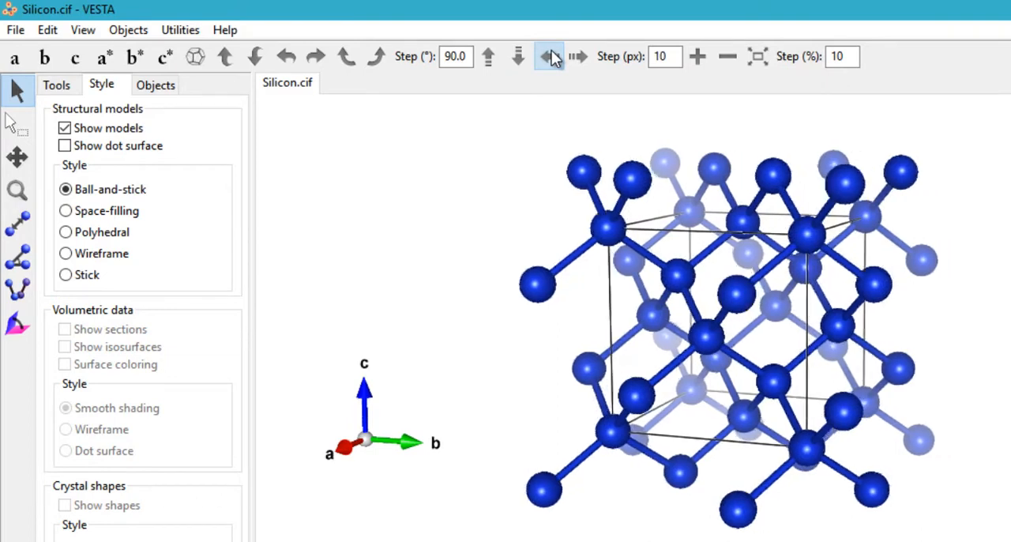
left_click(581, 57)
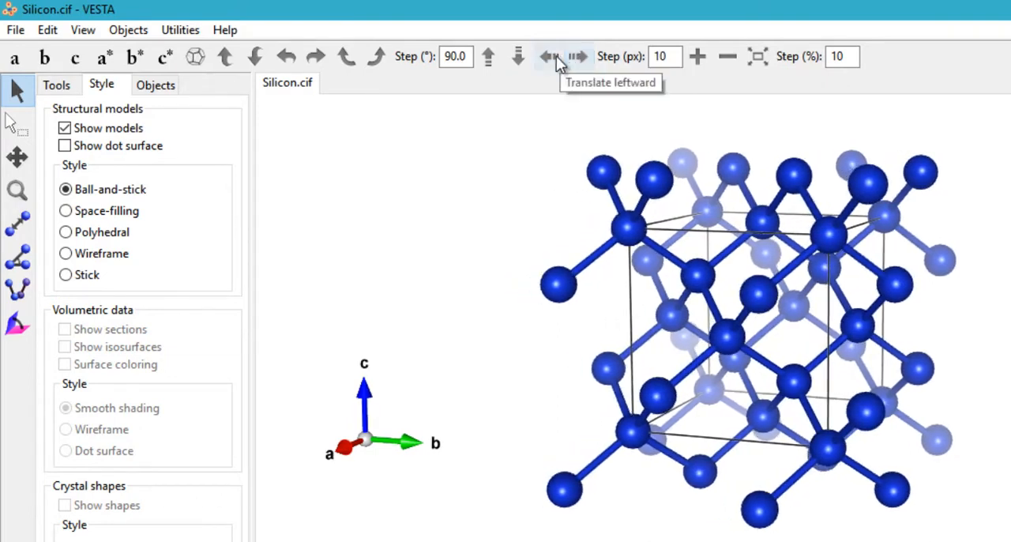
left_click(556, 56)
left_click(666, 56)
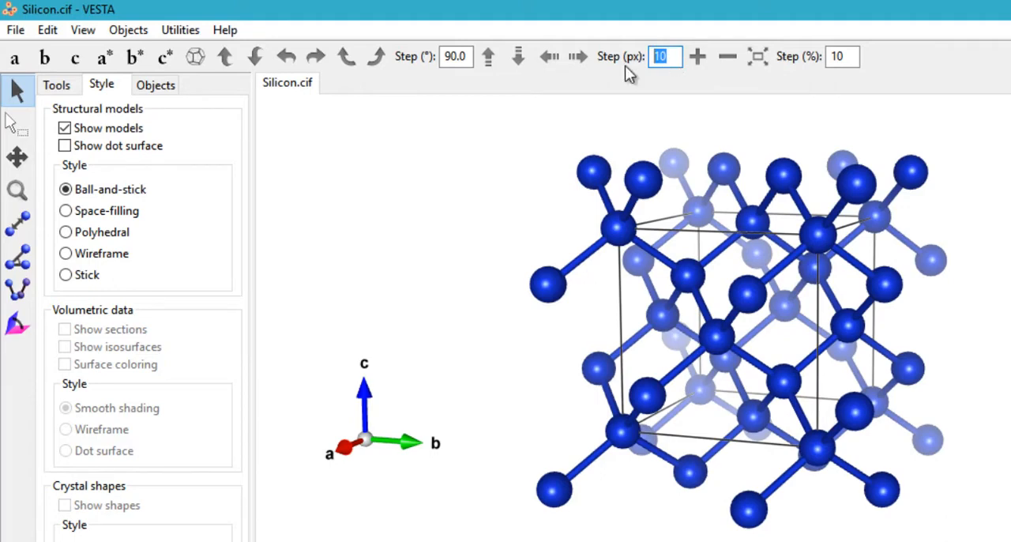
left_click(551, 58)
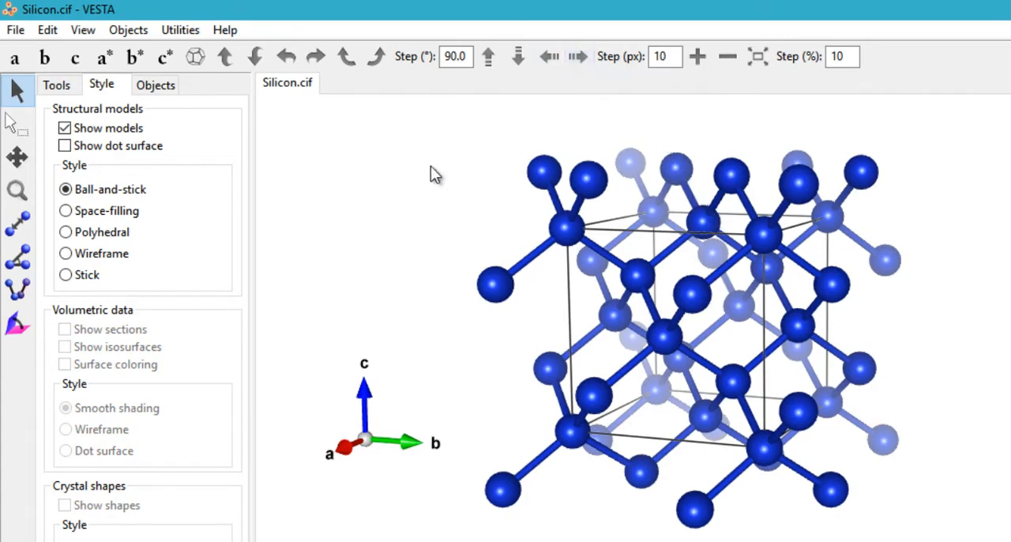
left_click(552, 57)
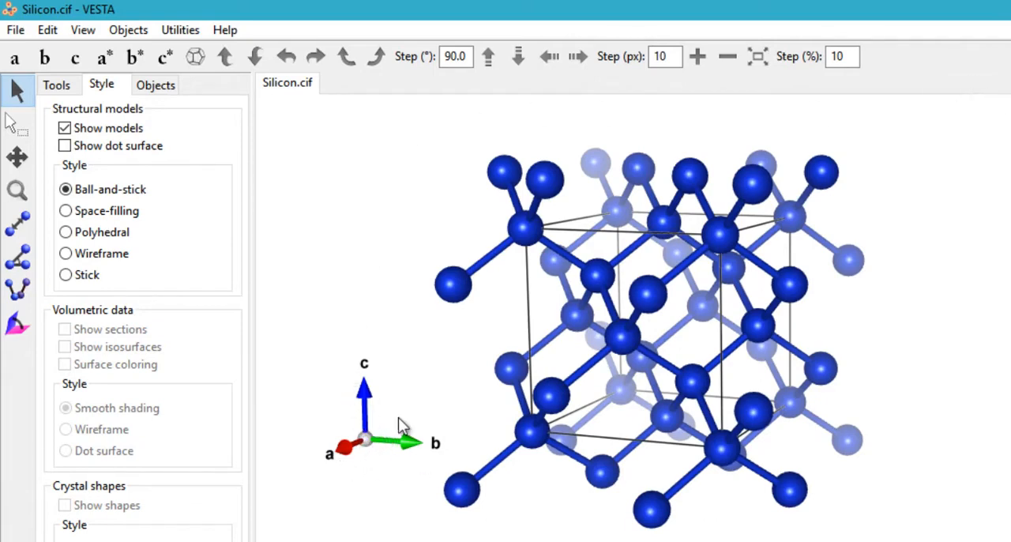
left_click(579, 57)
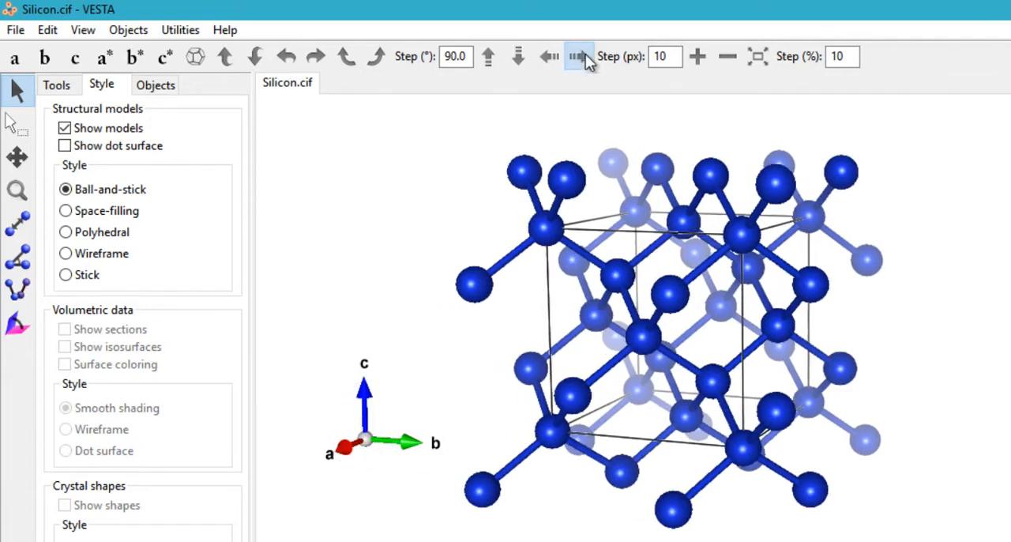
left_click(585, 59)
Zoom the structure in and out with the 10% step, and fit it to the view before zooming out again.
left_click(700, 60)
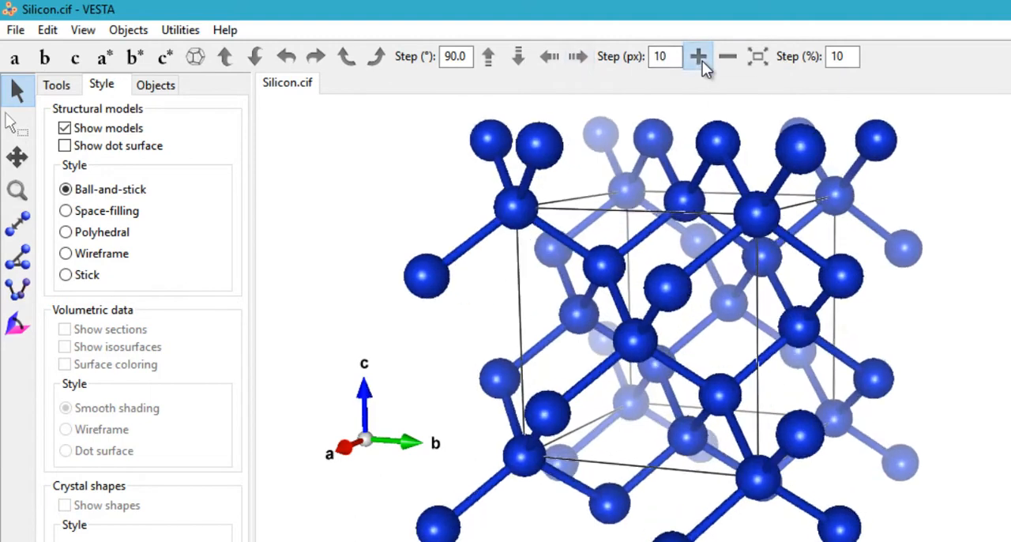
left_click(729, 57)
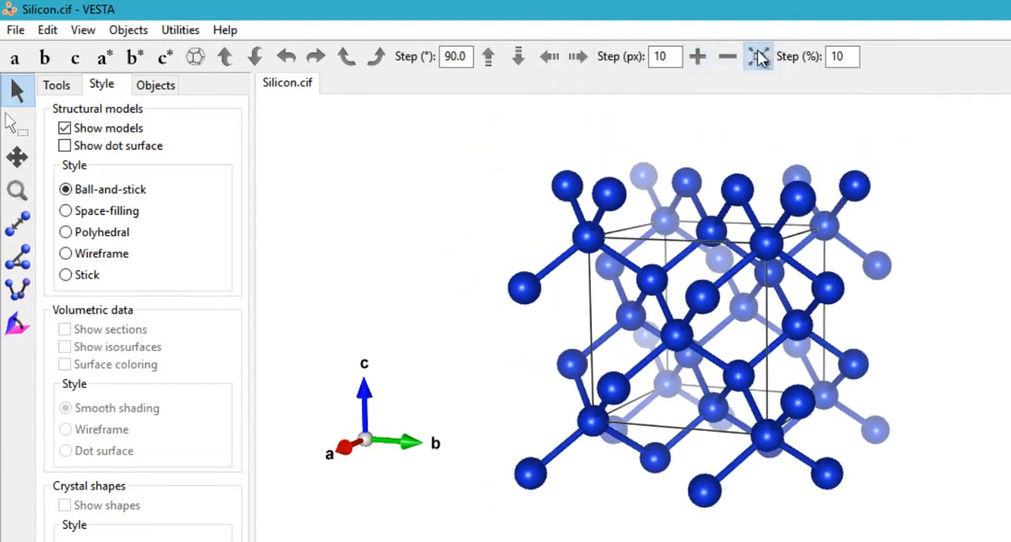
left_click(758, 57)
left_click(730, 55)
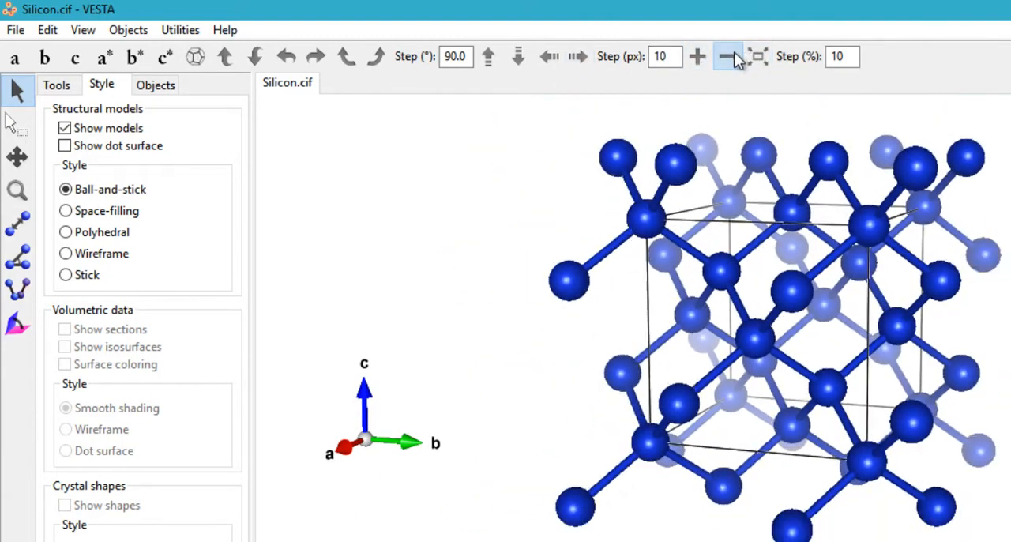
Read through the output log, covering the OpenGL details, space group, lattice parameters and atom site listing.
left_click(842, 61)
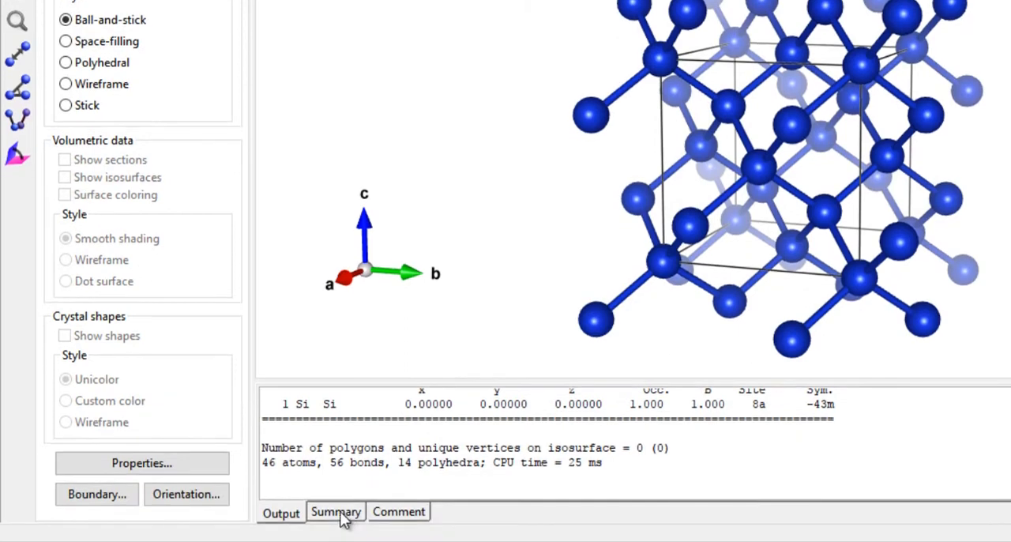
scroll(423, 462, "up", 6)
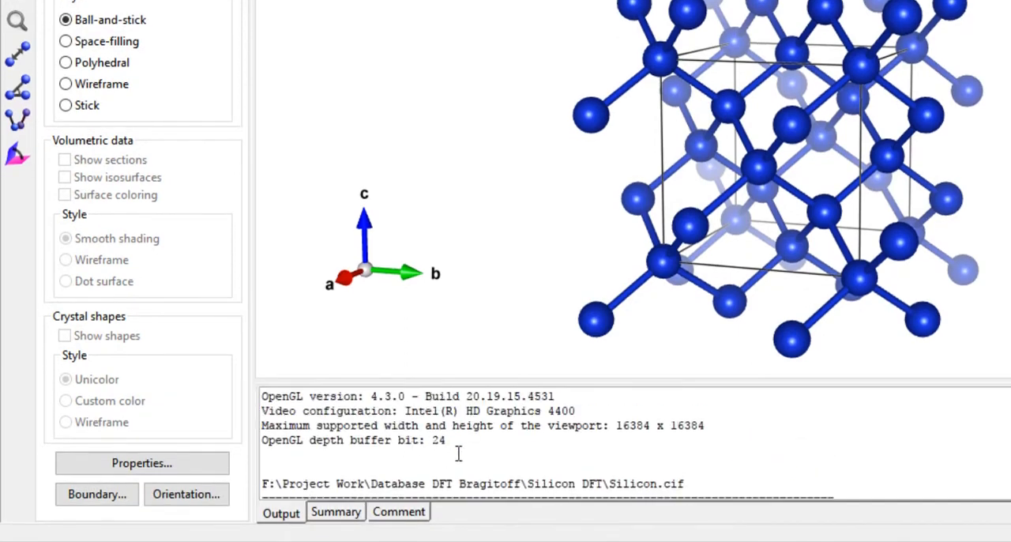
scroll(383, 427, "down", 2)
scroll(424, 458, "down", 3)
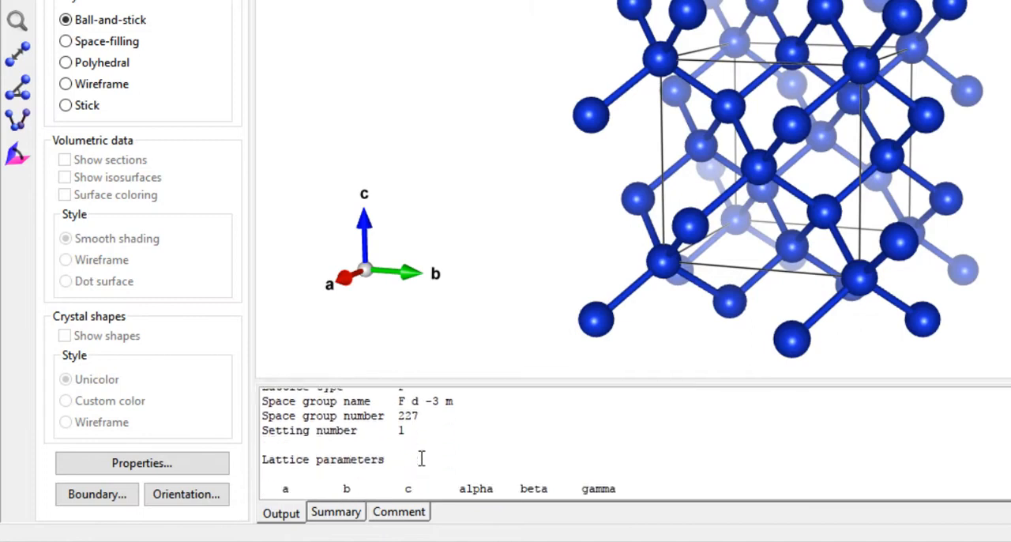
scroll(462, 448, "down", 2)
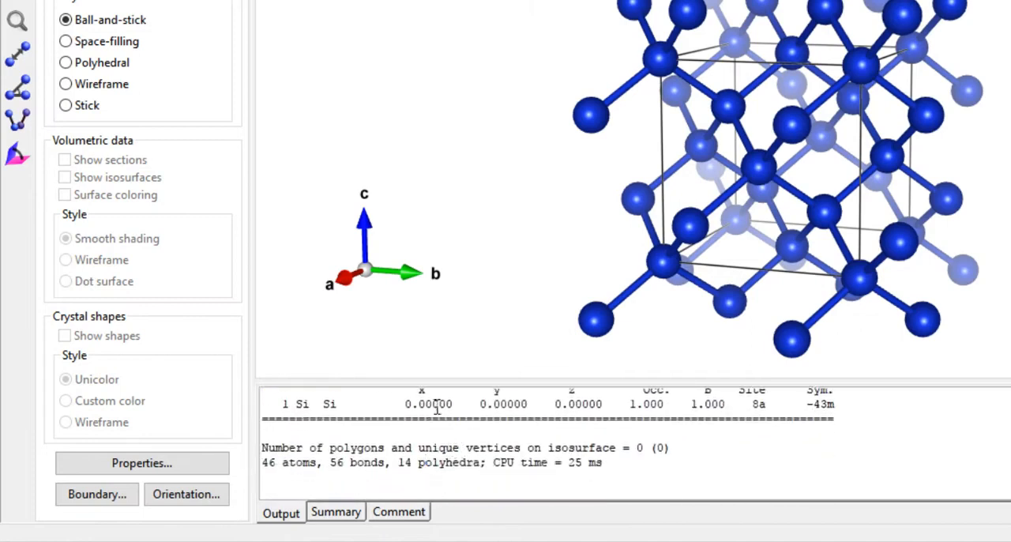
Review the structure's summary with its space group, lattice parameters and volume, and check the comment section.
left_click(353, 513)
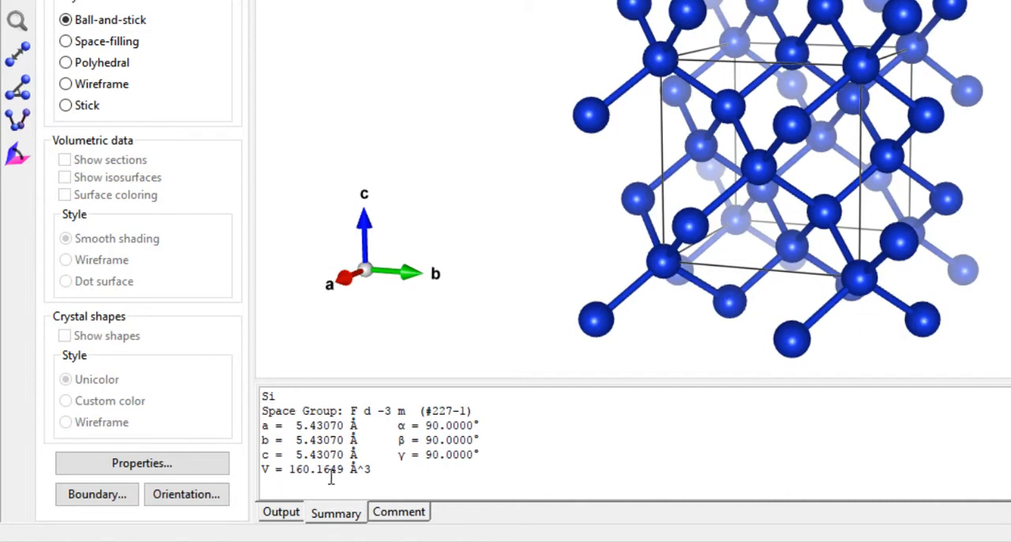
left_click(411, 511)
left_click(347, 514)
left_click(375, 513)
Return to the output log, look through it again and highlight the CPU time text.
left_click(291, 512)
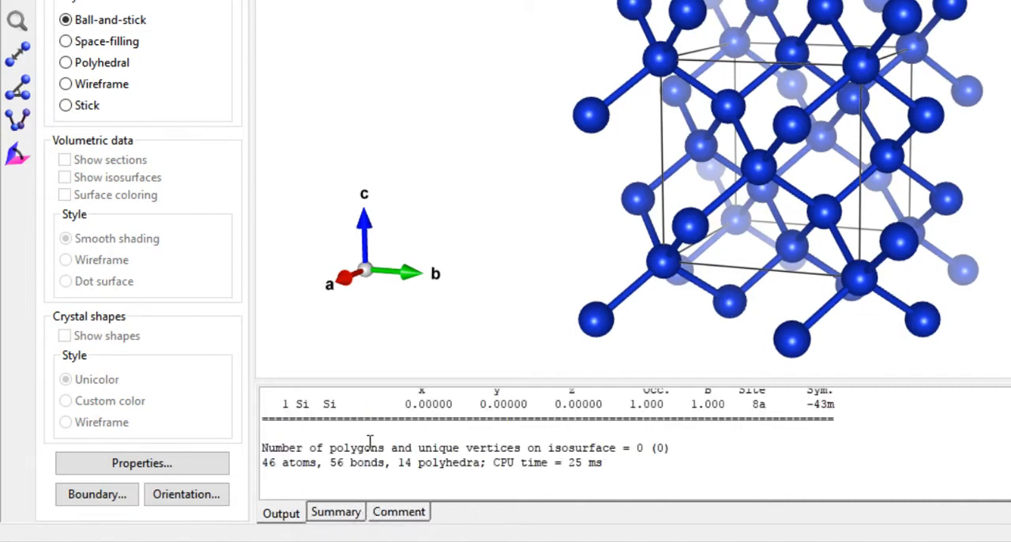
scroll(365, 419, "up", 2)
scroll(367, 426, "down", 2)
left_click_drag(609, 468, 532, 467)
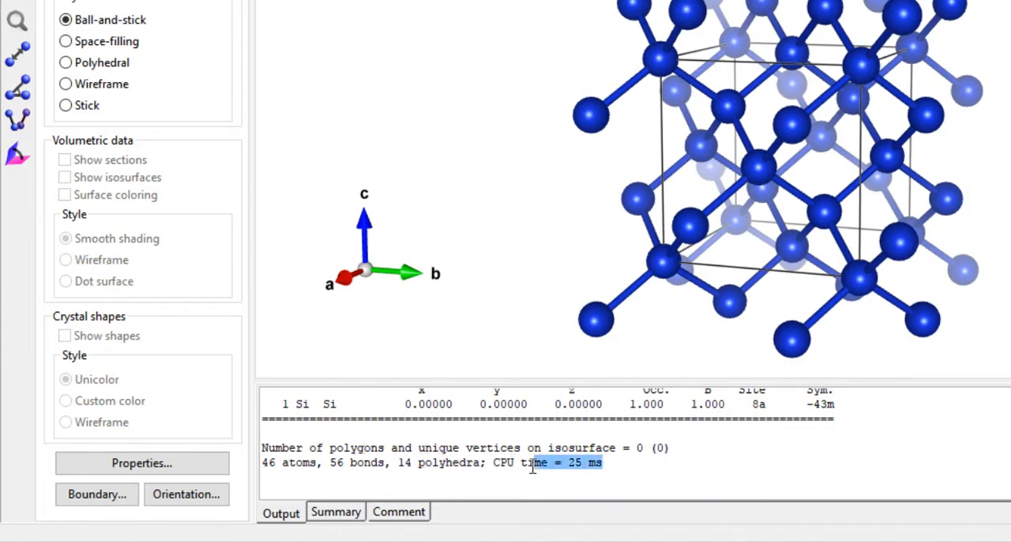
left_click(411, 215)
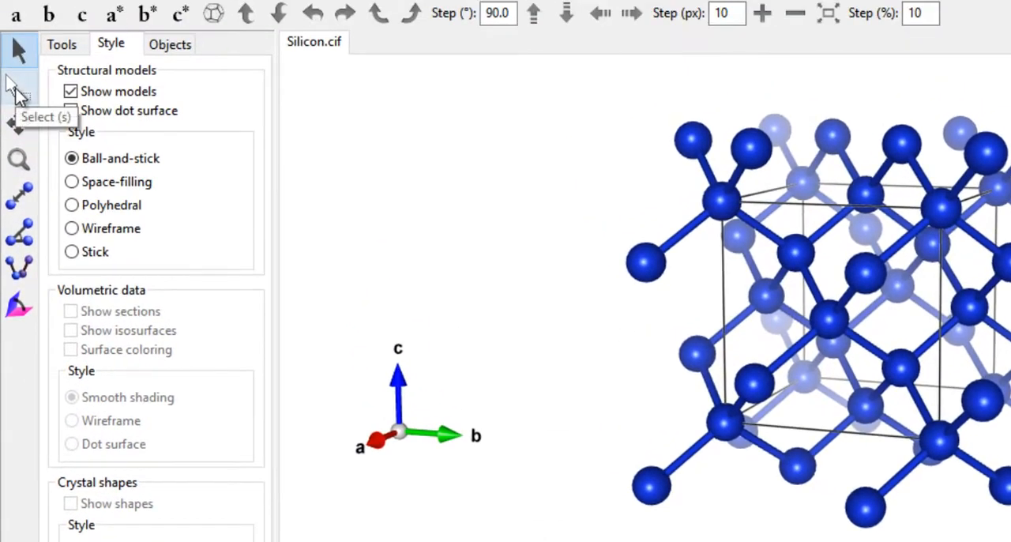
Activate the Select tool and pick individual atoms around the cell's upper-left front corner.
left_click(17, 90)
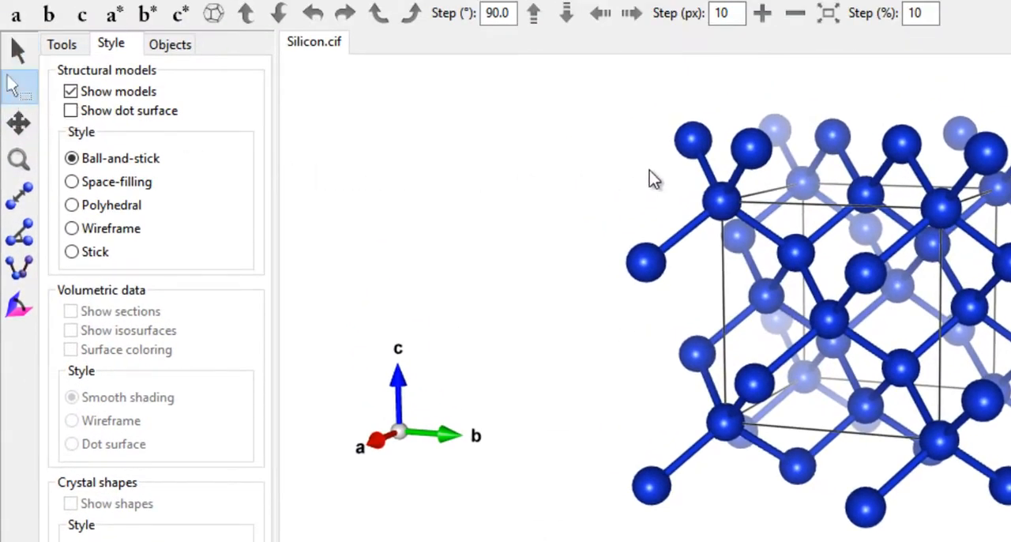
left_click(753, 149)
left_click(644, 262)
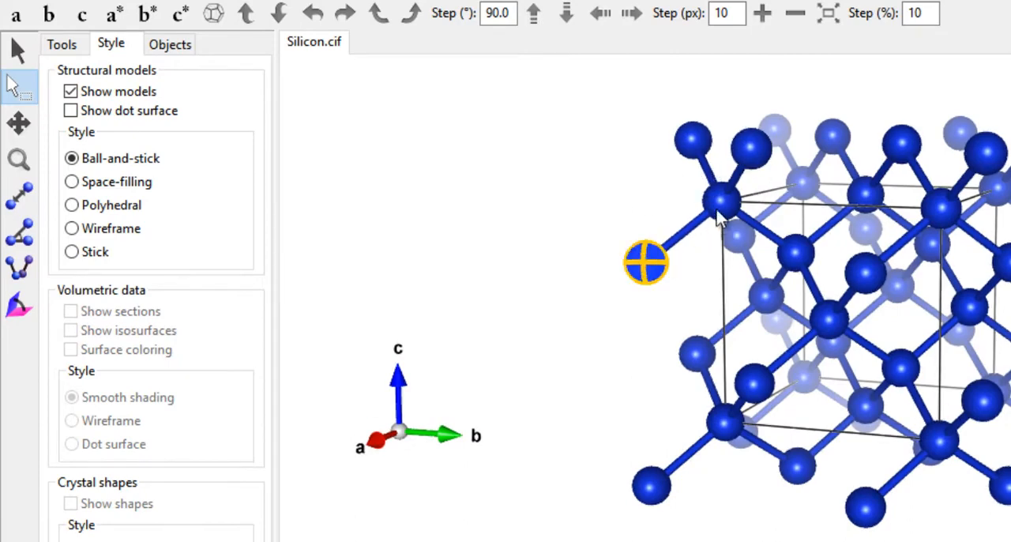
left_click(719, 220)
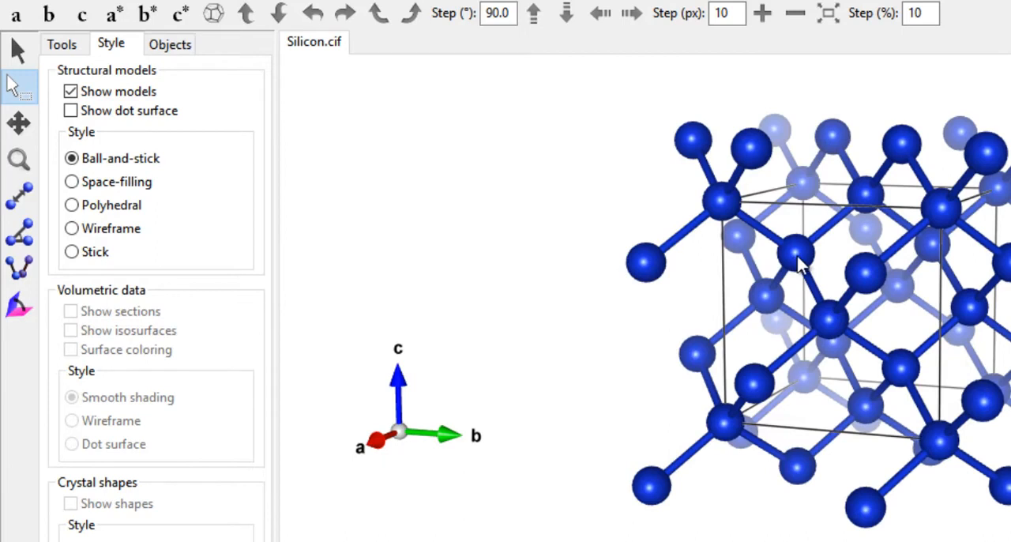
Delete the outer atom bonded to the cell's upper-left front corner atom and undo the deletion.
left_click(646, 265)
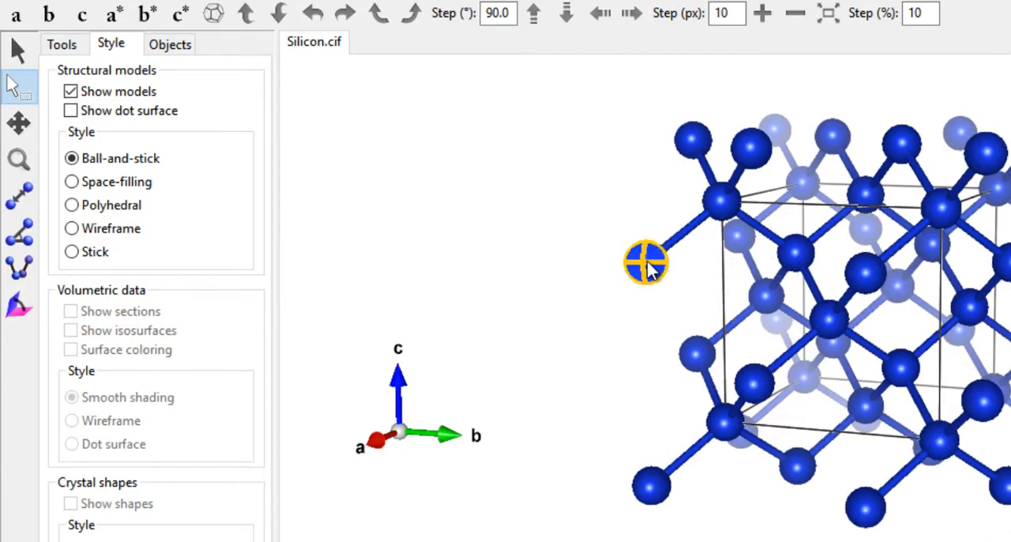
key("Delete")
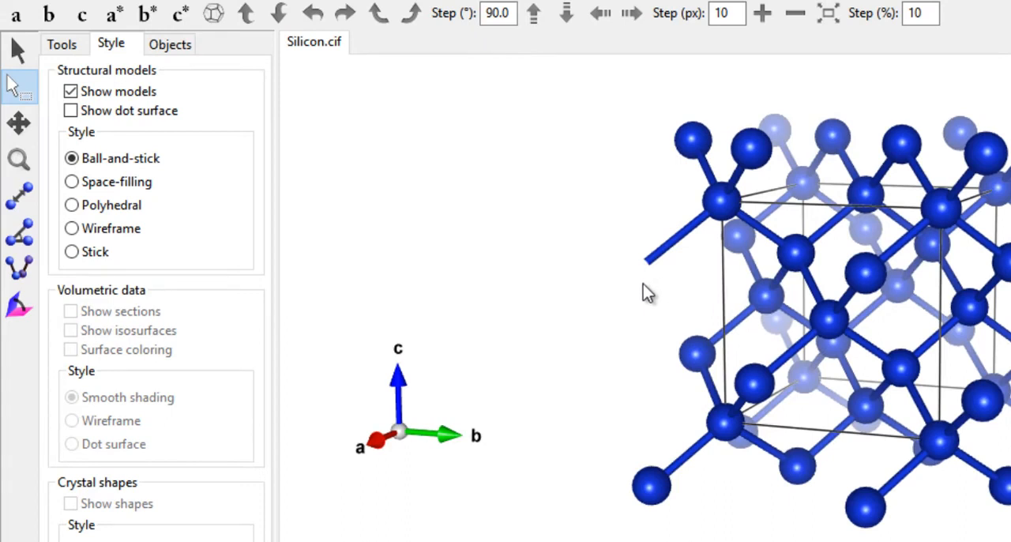
key("ctrl+z")
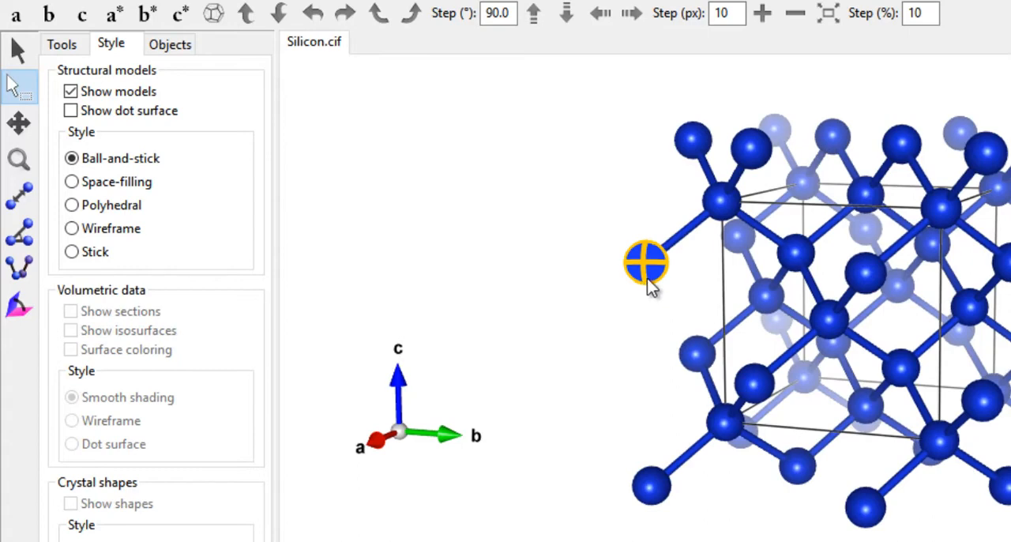
Select several other atoms one after another, from the cell's lower-left area to its front centre.
left_click(702, 353)
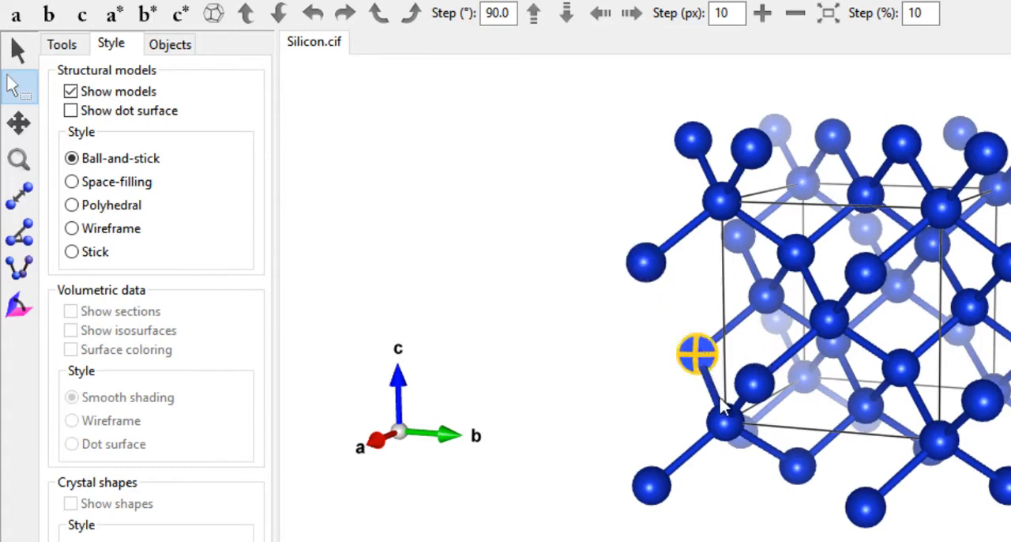
left_click(723, 419)
left_click(757, 385)
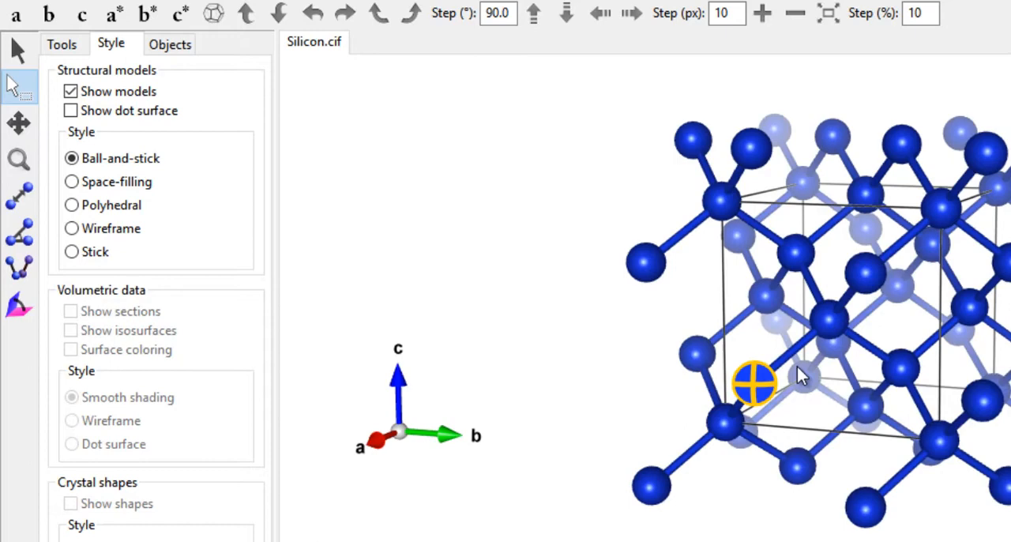
left_click(830, 323)
left_click(805, 267)
Delete a single bond between two atoms in the upper part of the cell and undo the deletion.
left_click(823, 231)
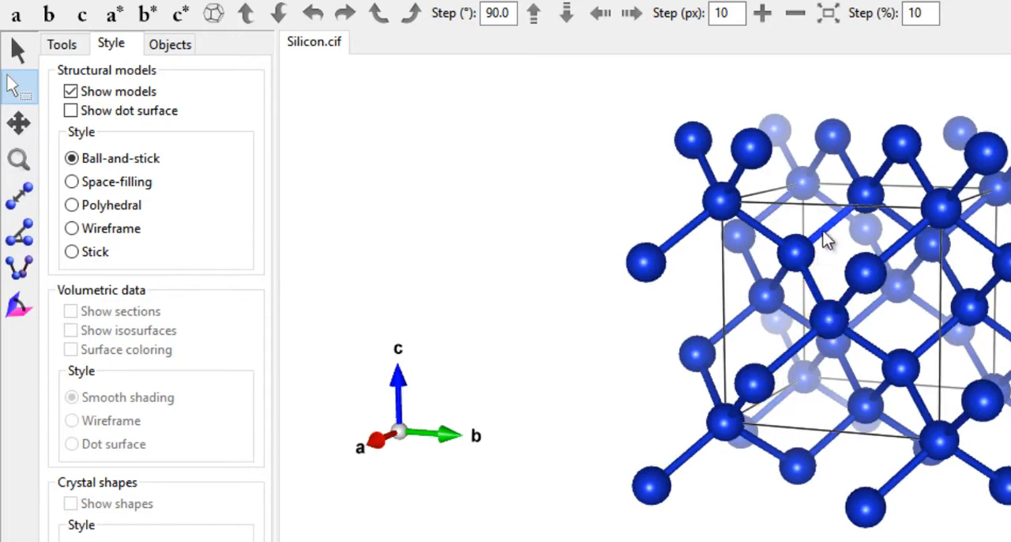
left_click(827, 246)
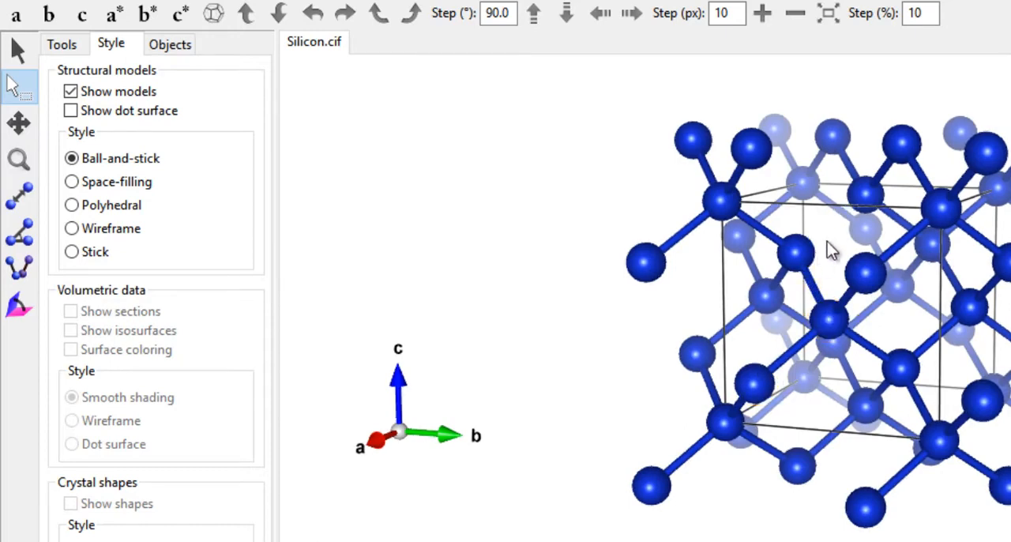
left_click(828, 249)
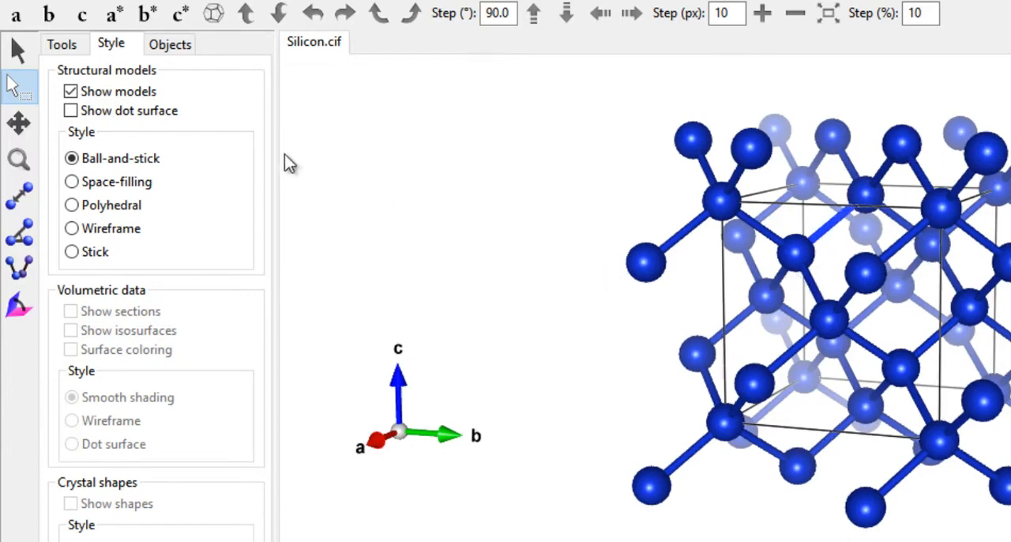
Shift the structure leftward with the Translate tool and adjust its size with the Magnify tool and one 10% zoom-out.
left_click(21, 124)
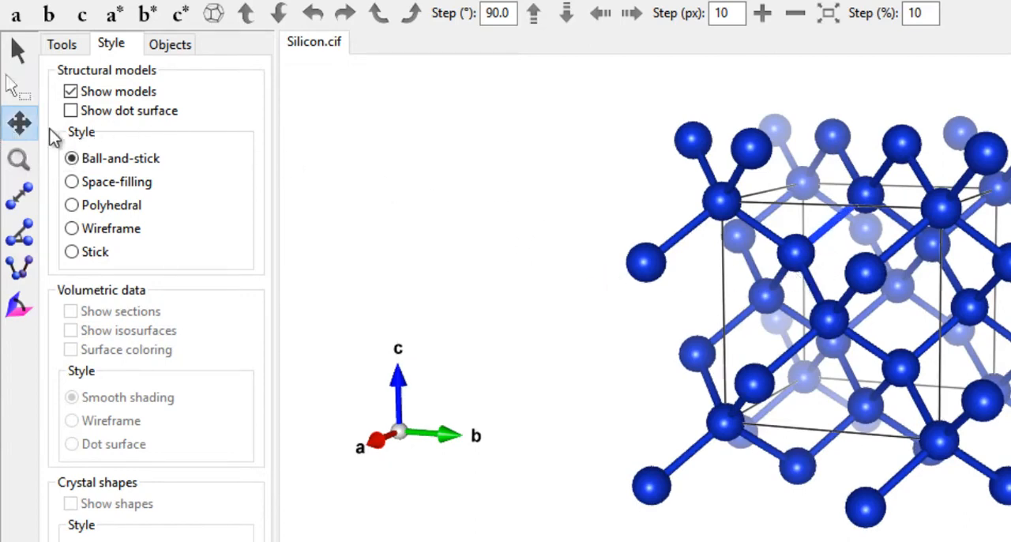
left_click_drag(533, 222, 391, 221)
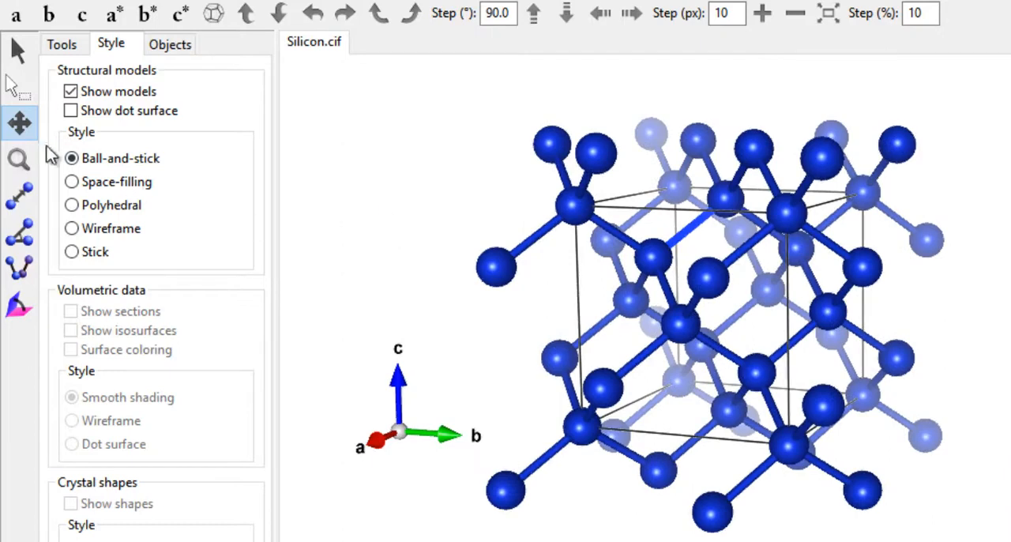
left_click(22, 159)
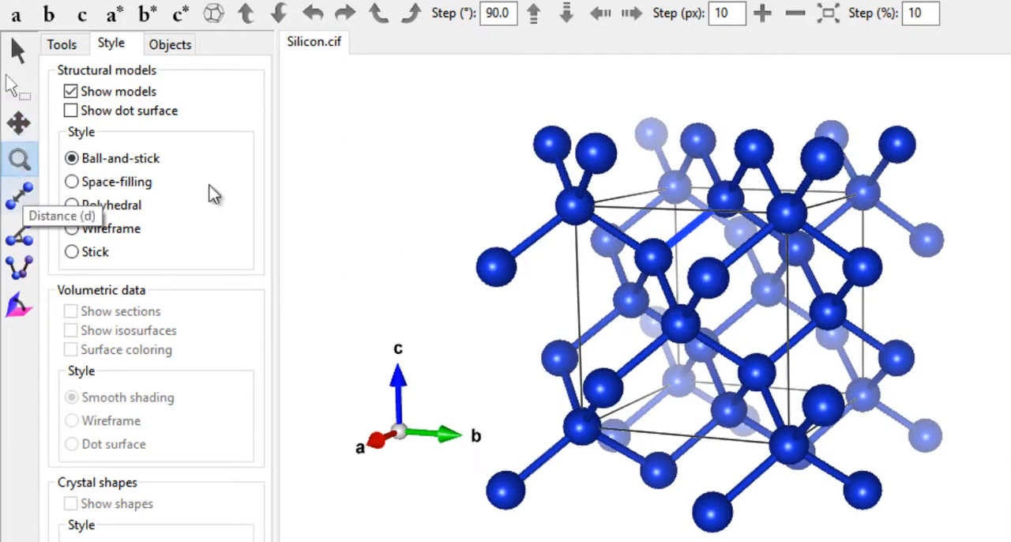
left_click_drag(425, 190, 445, 154)
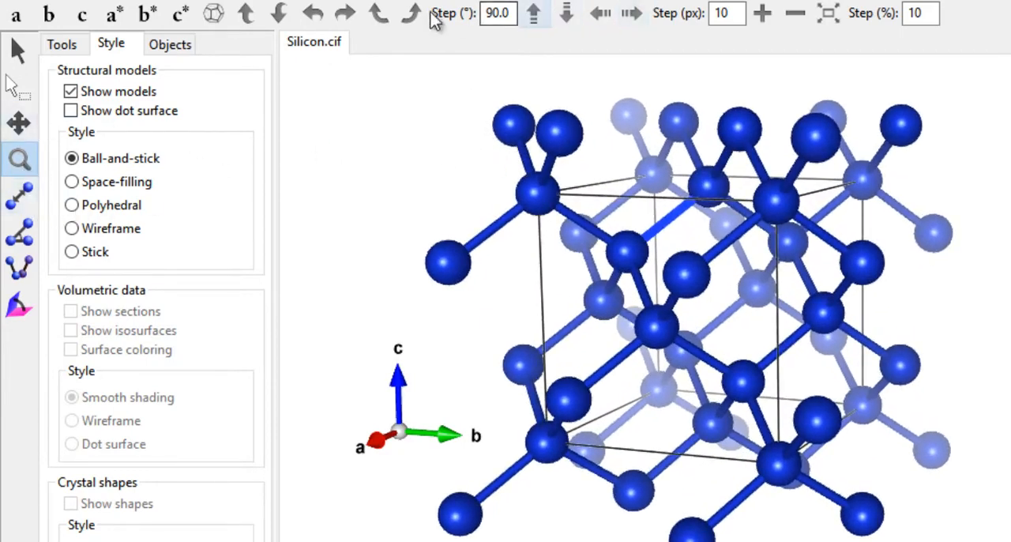
left_click(794, 16)
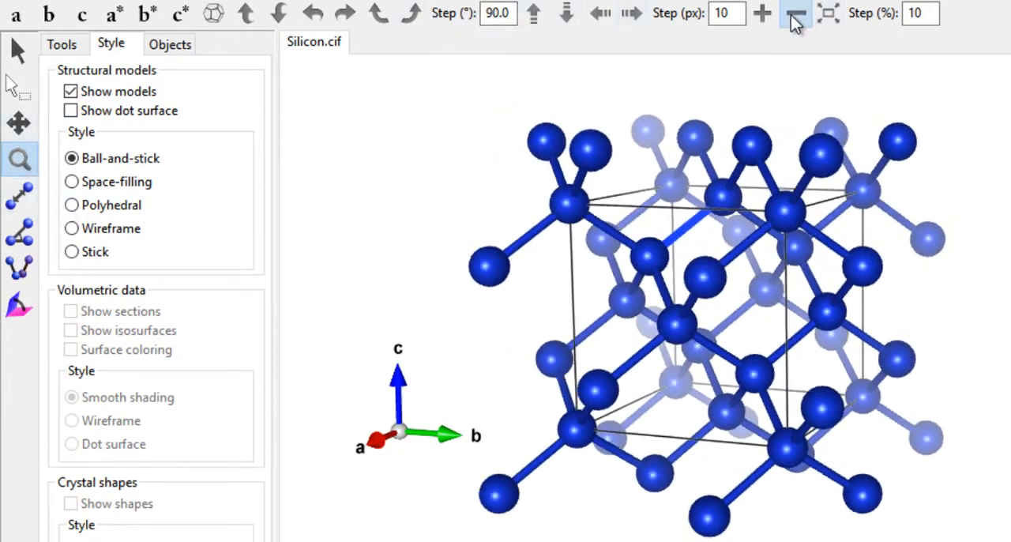
Measure the distance between the cell's upper-left front corner atom and the outer atom bonded to it on its lower left.
left_click(17, 207)
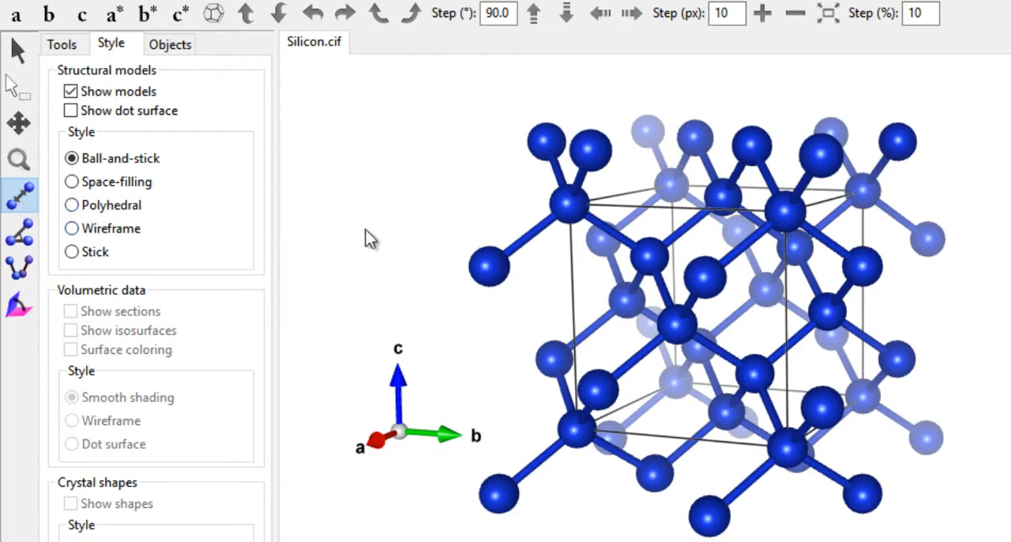
left_click(488, 267)
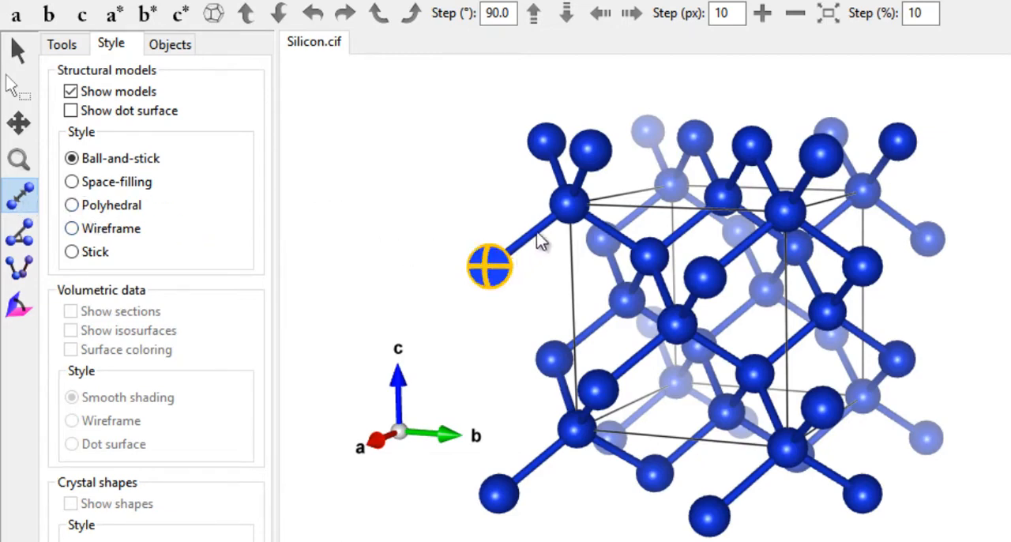
left_click(570, 205)
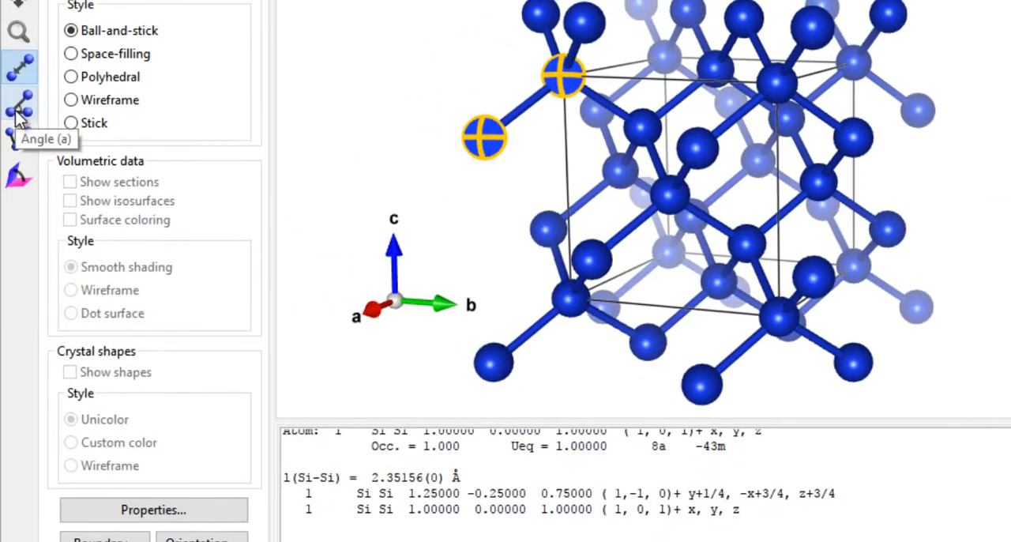
Measure the angle through the outer-left atom, the atom above the corner and the corner atom, and rotate the structure to inspect it.
left_click(19, 111)
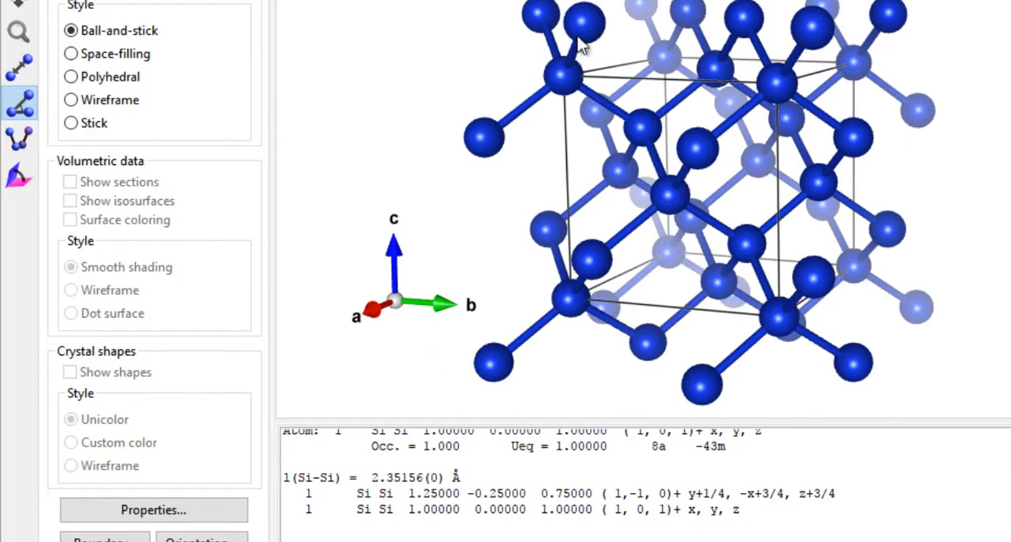
left_click(486, 138)
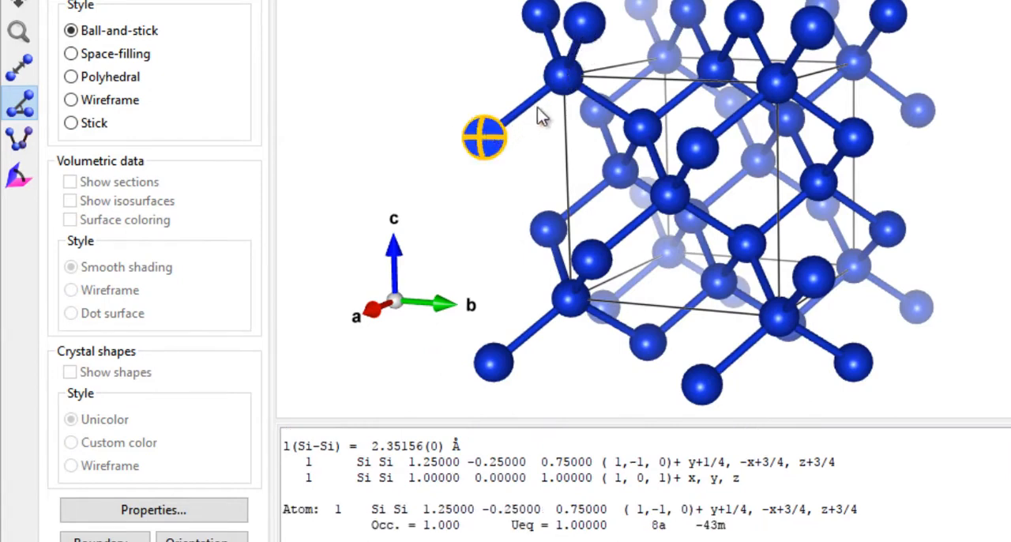
left_click(582, 24)
left_click(572, 78)
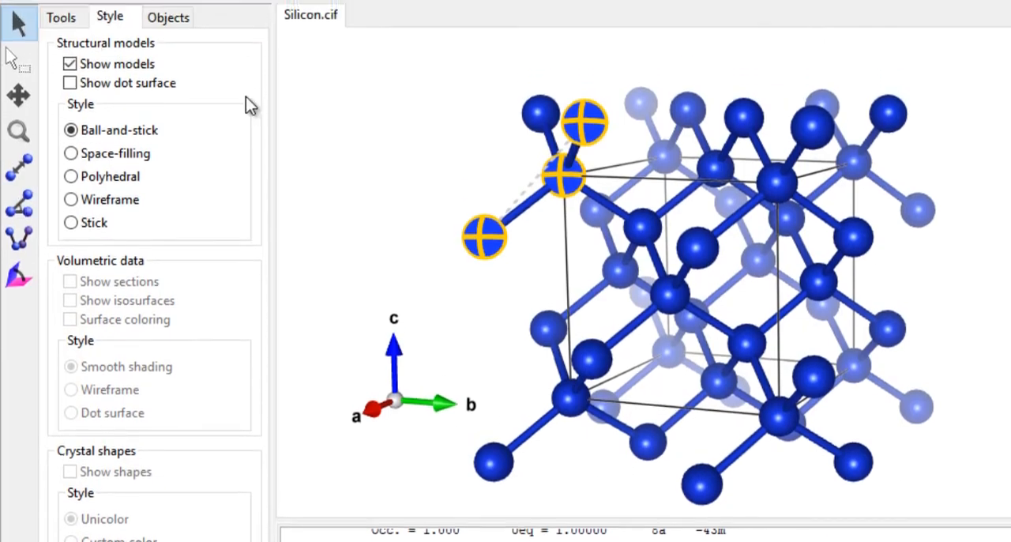
left_click_drag(379, 158, 616, 253)
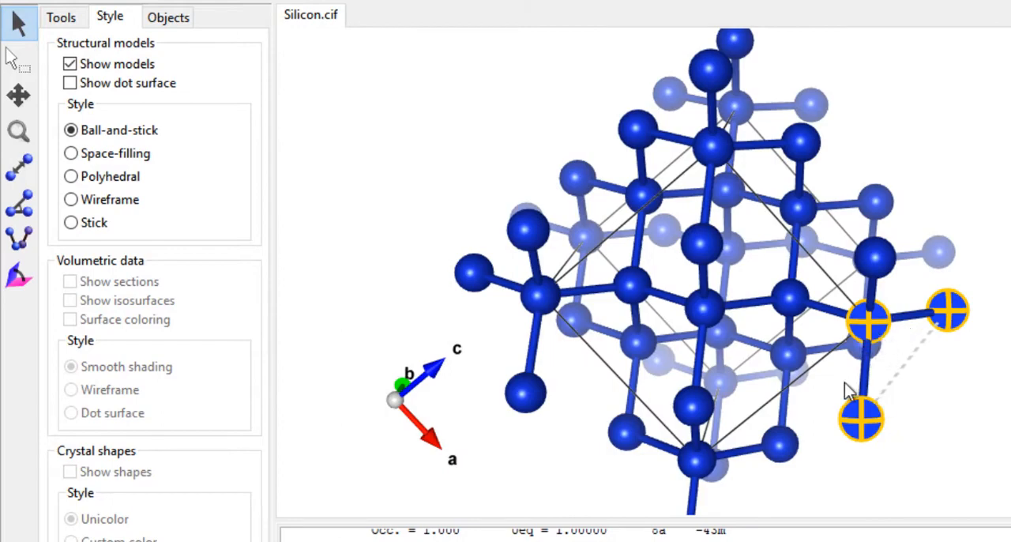
left_click_drag(802, 375, 711, 354)
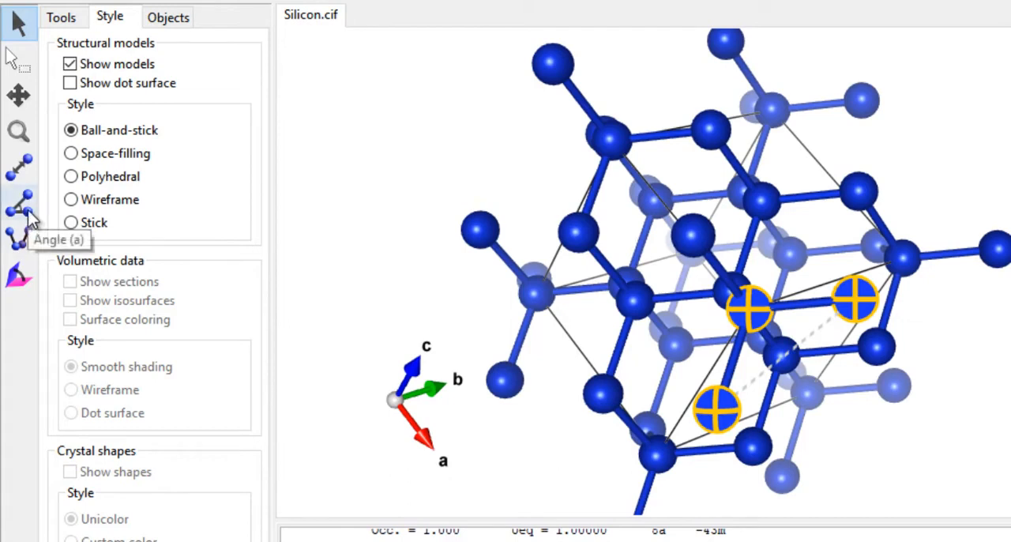
Measure the angle at the atom on the lower-right face, from the bonded atom below it to the bonded atom on its right.
left_click(18, 60)
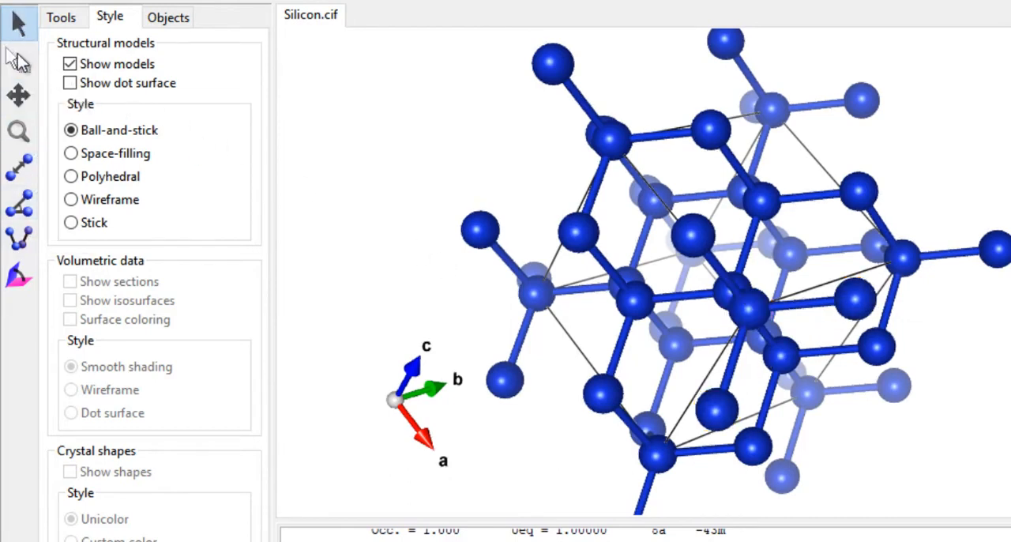
left_click(23, 210)
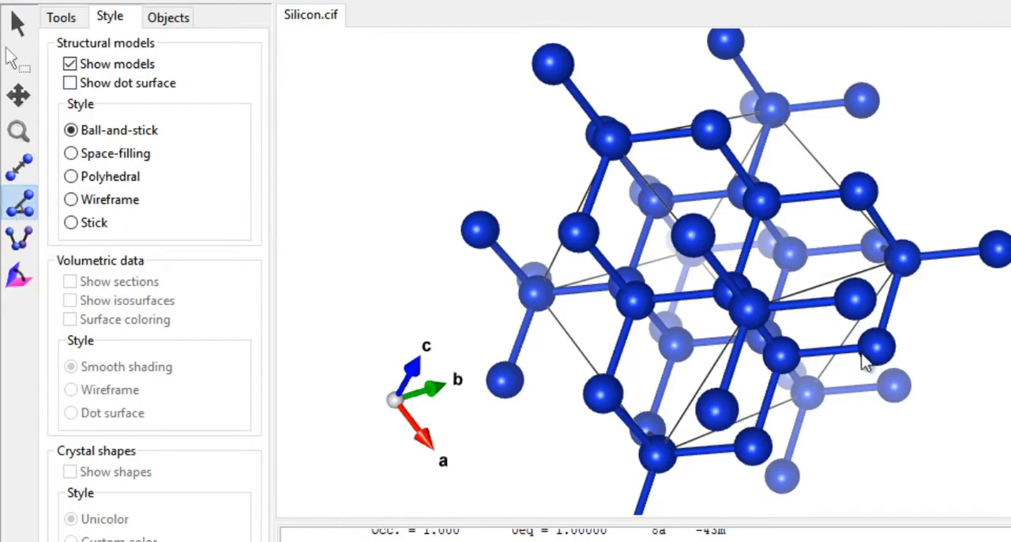
left_click(752, 446)
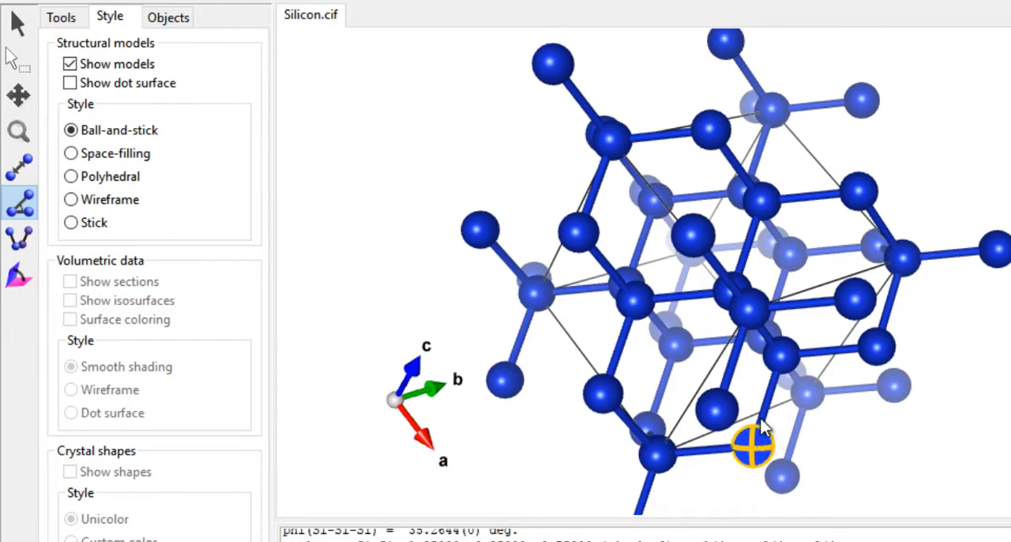
left_click(783, 361)
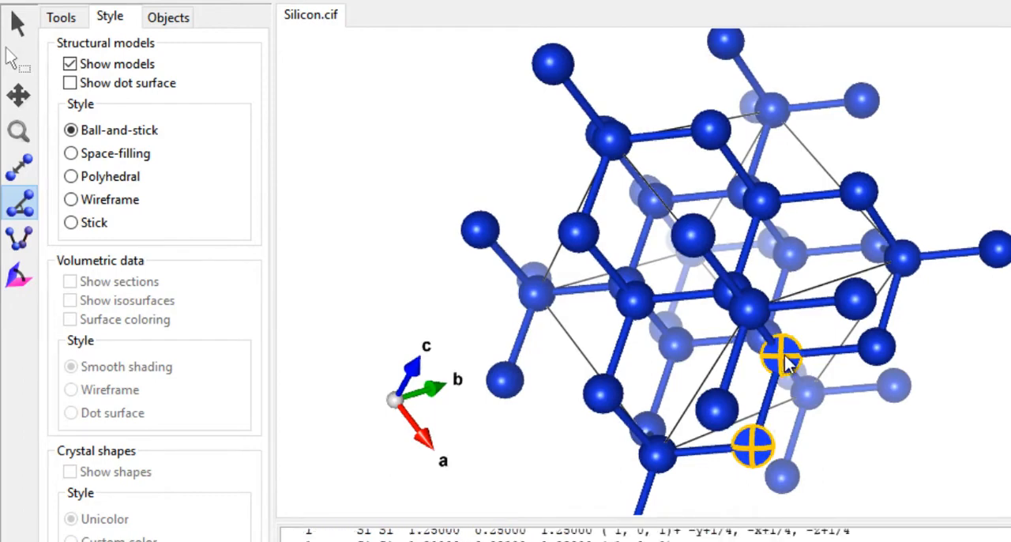
left_click(875, 353)
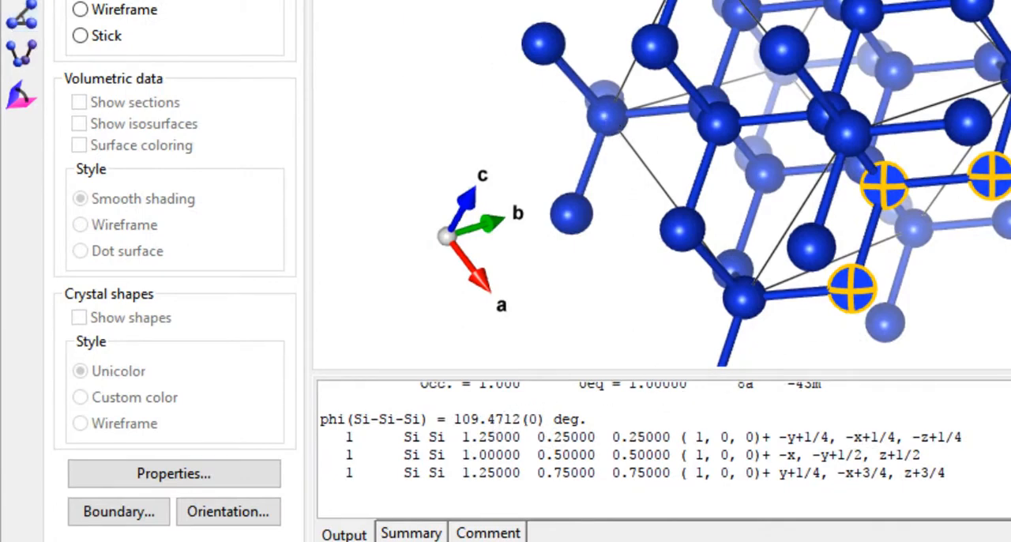
Rotate the structure to inspect the three measured atoms and highlight the angle value in the text output.
left_click_drag(440, 37, 402, 7)
left_click_drag(831, 267, 936, 297)
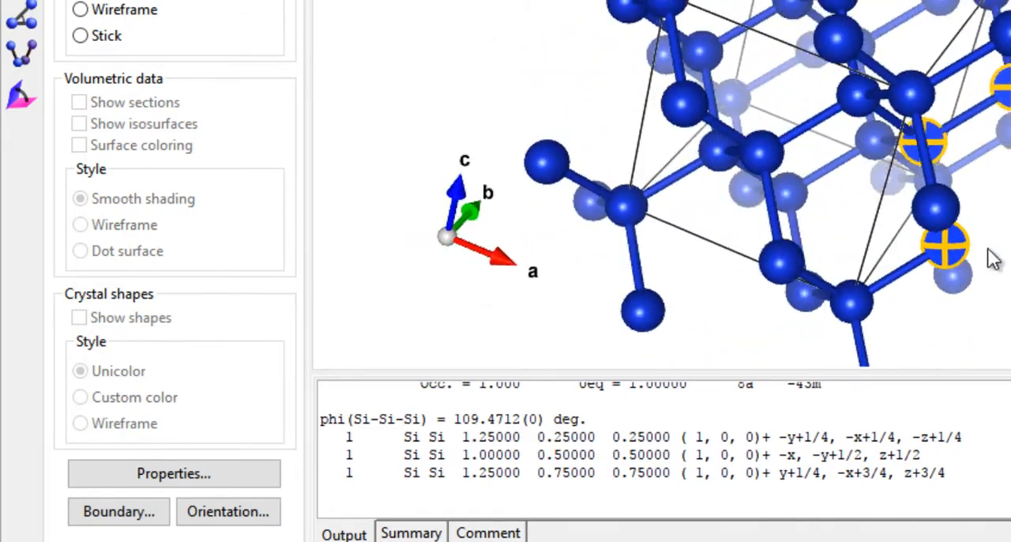
left_click_drag(954, 172, 965, 166)
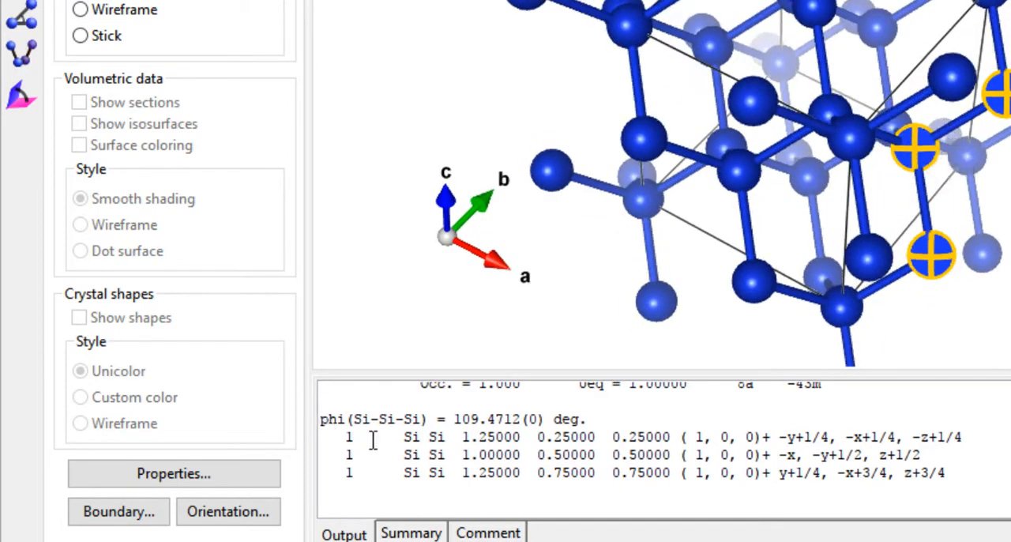
left_click_drag(438, 423, 532, 419)
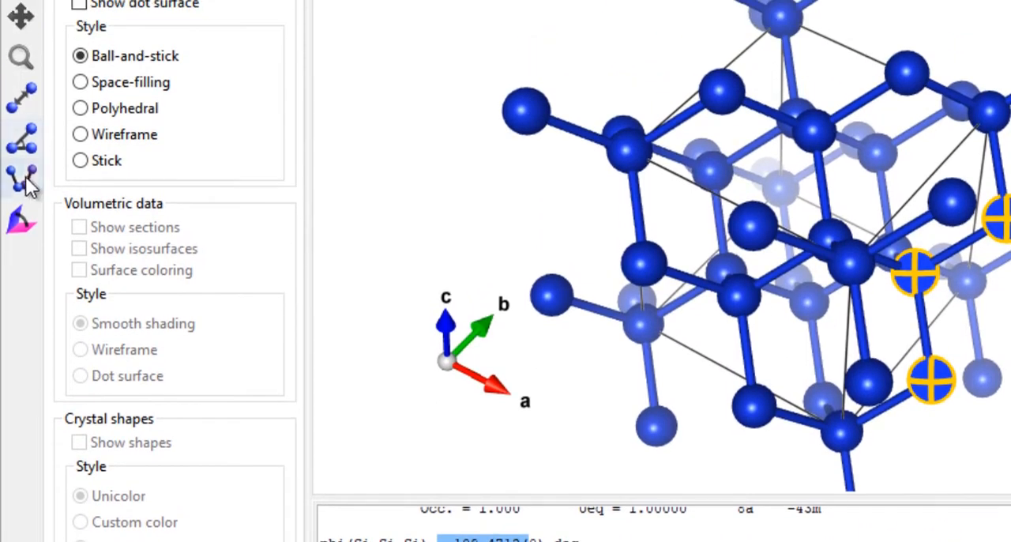
Activate the Interfacial angle tool and switch to the Dihedral angle tool.
left_click(24, 224)
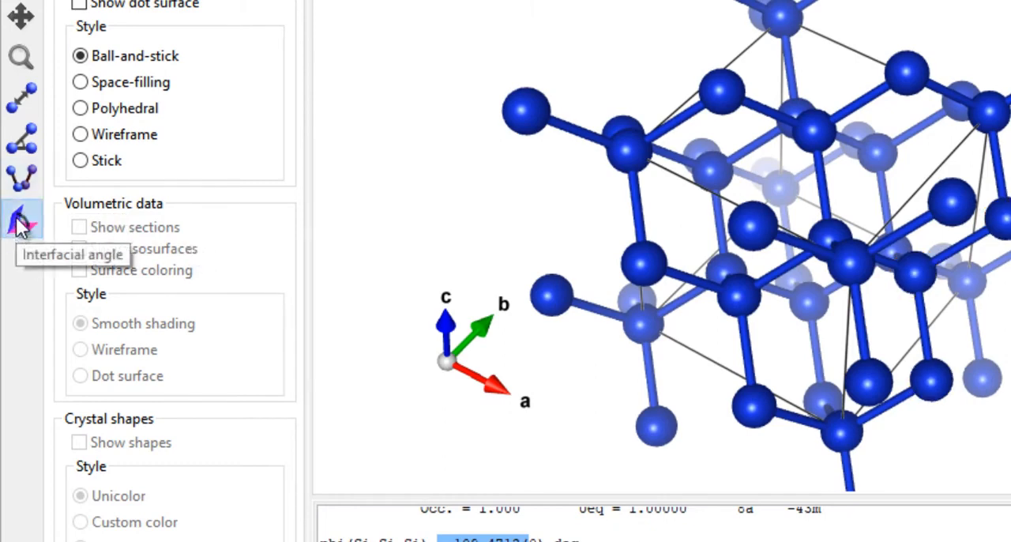
left_click(22, 179)
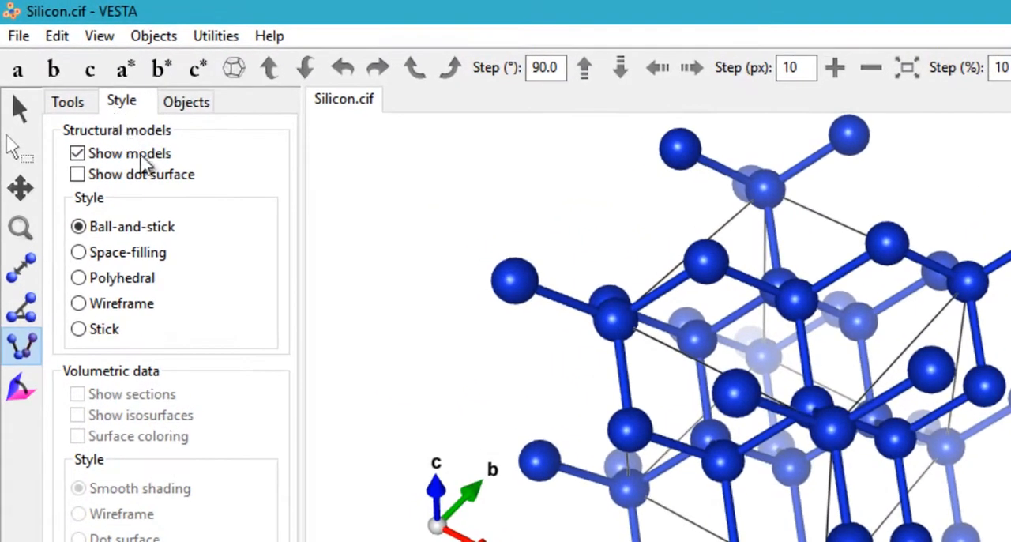
Show the dot surface and hide the structural models, and restore both display options to their original settings.
left_click(155, 174)
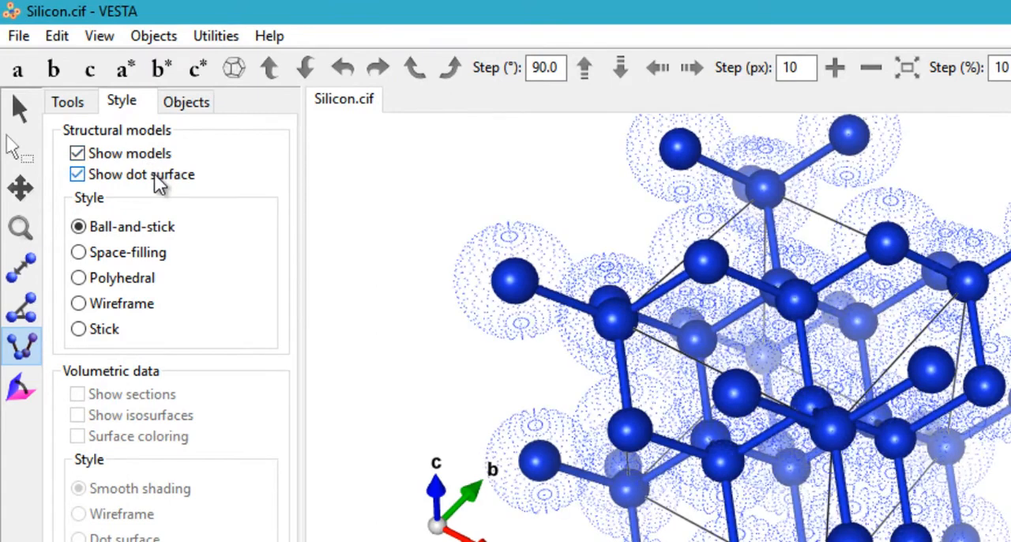
left_click(152, 156)
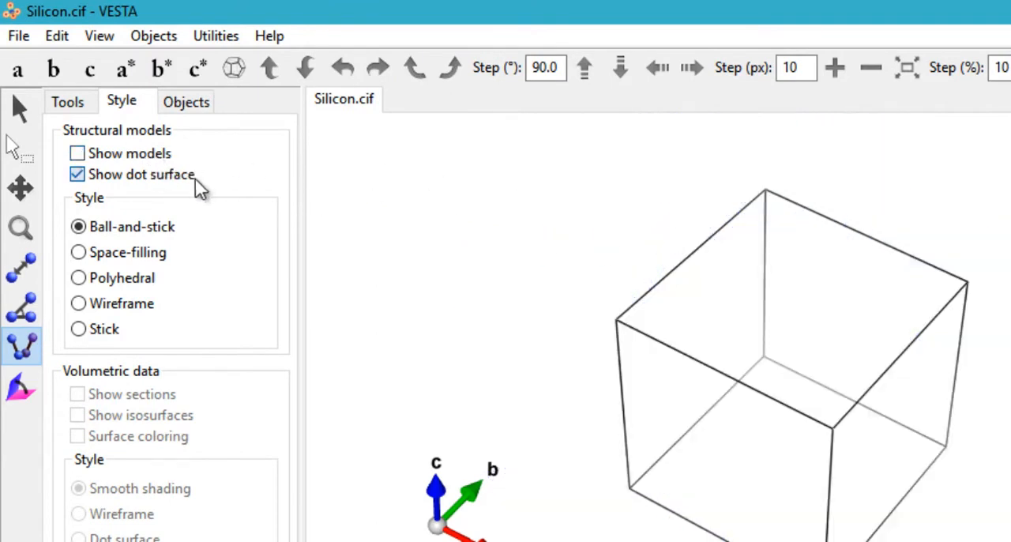
left_click(186, 174)
left_click(165, 153)
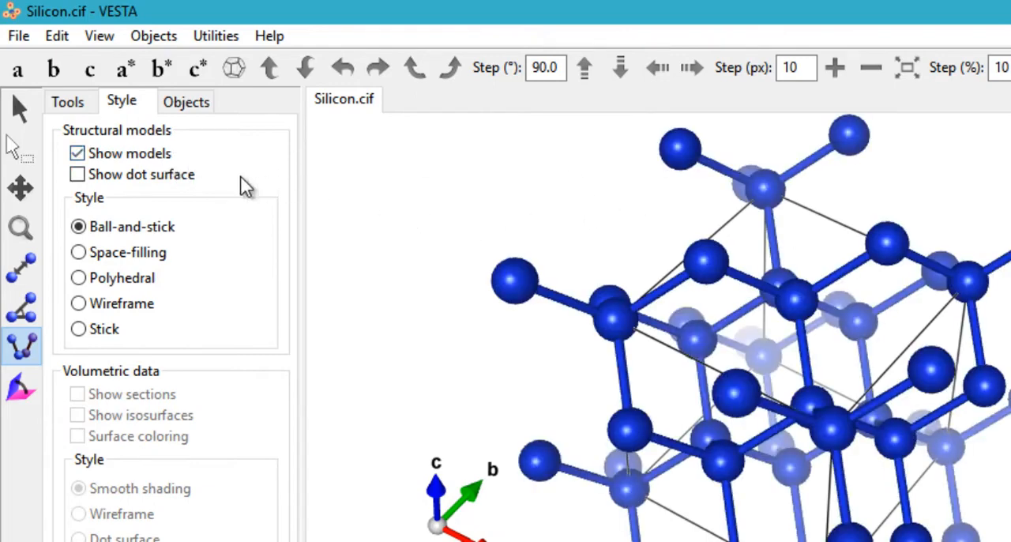
View the structure along the a axis and switch the dot surface on and off again.
left_click(19, 71)
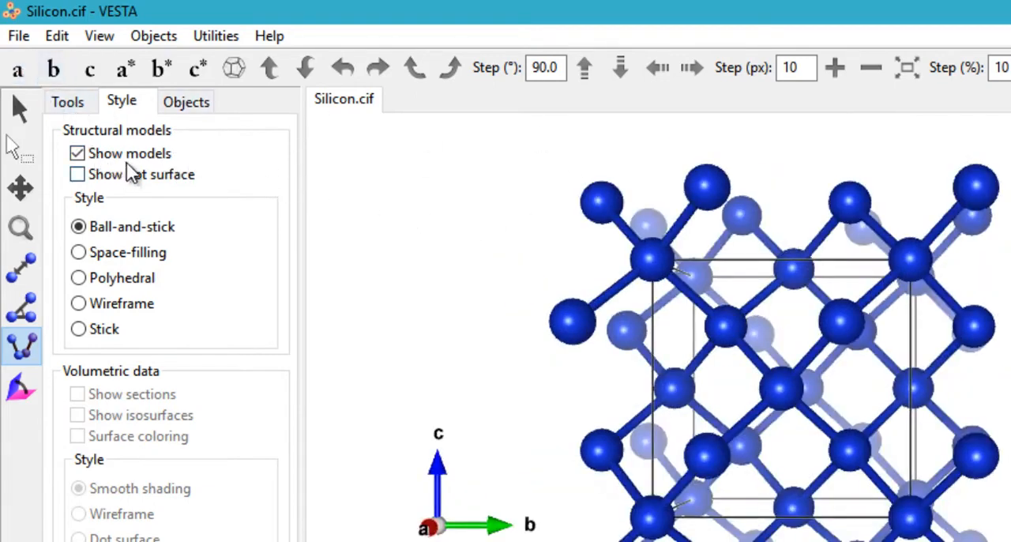
left_click(125, 175)
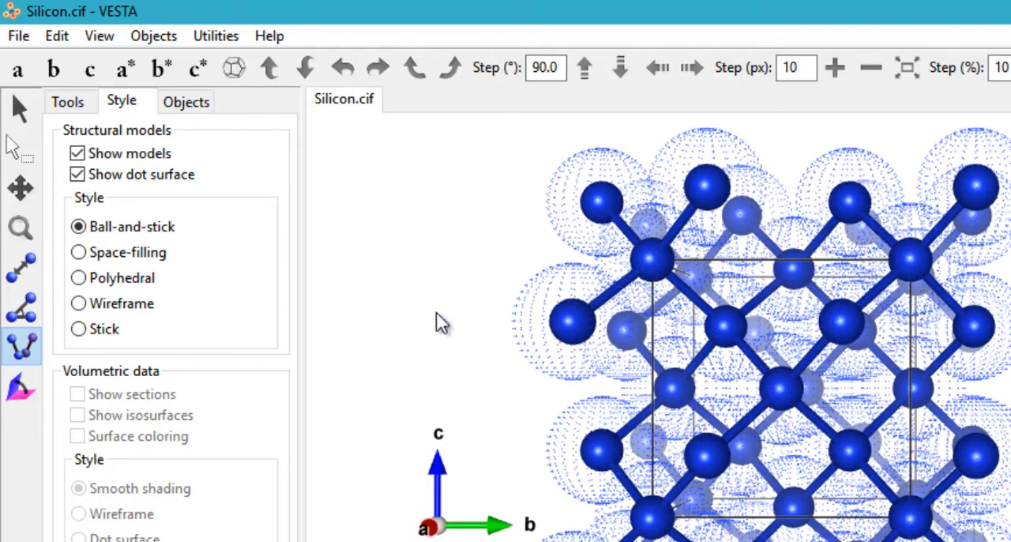
left_click(162, 181)
Display the structure in the Space-filling, Polyhedral, Wireframe and Stick styles, rotating it to compare them.
left_click(145, 260)
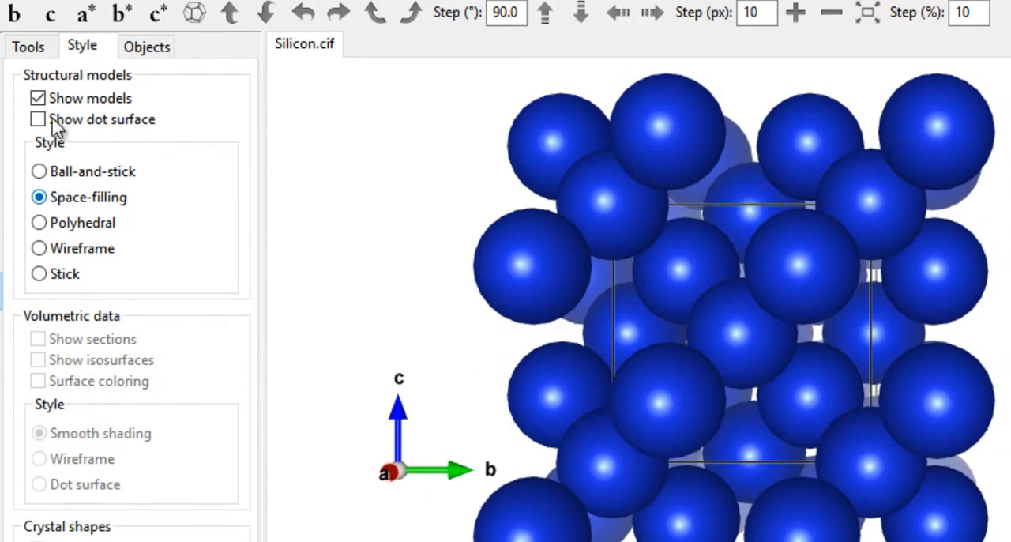
left_click(65, 222)
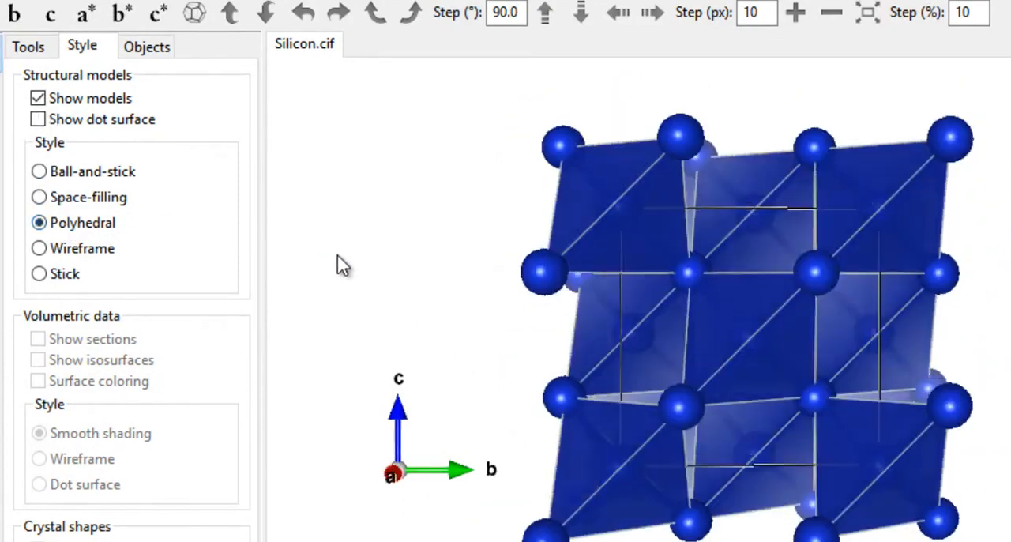
left_click_drag(338, 264, 269, 267)
left_click(79, 250)
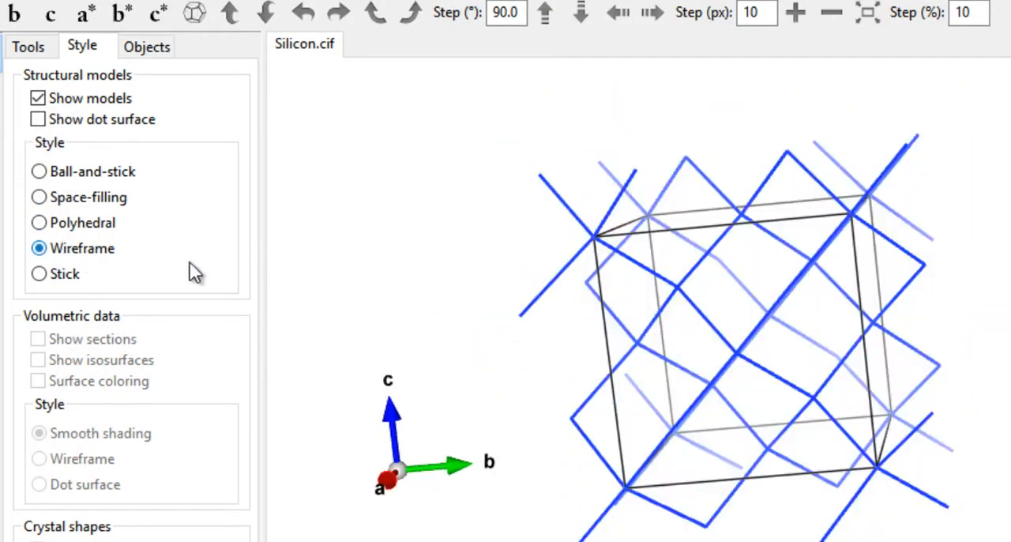
left_click_drag(377, 259, 379, 323)
left_click(66, 275)
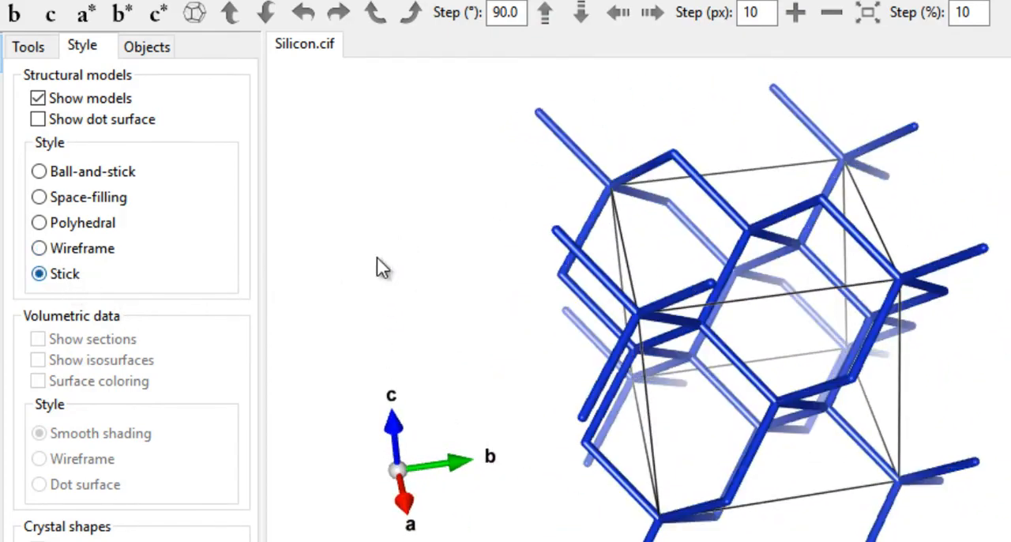
mouse_move(377, 256)
left_mouse_down()
mouse_move(466, 243)
mouse_move(356, 234)
mouse_move(339, 271)
mouse_move(284, 268)
left_mouse_up()
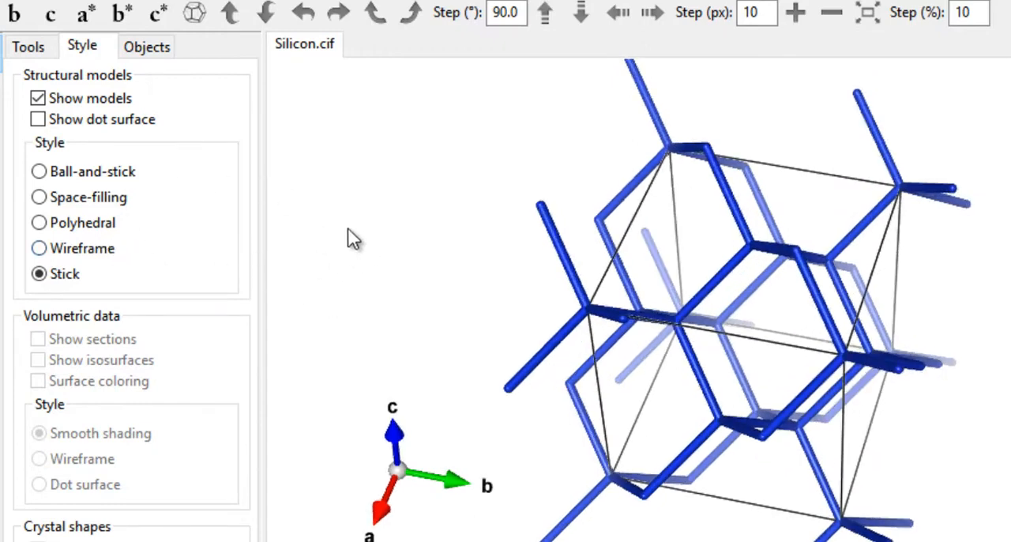
Show the Polyhedral style once more, return the structure to Ball-and-stick and rotate it.
left_click(105, 229)
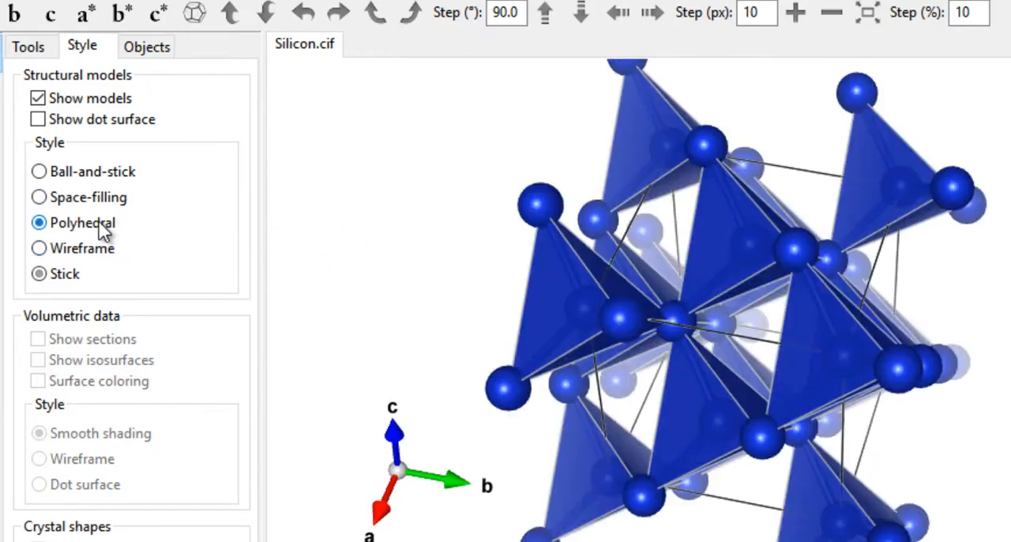
left_click(82, 176)
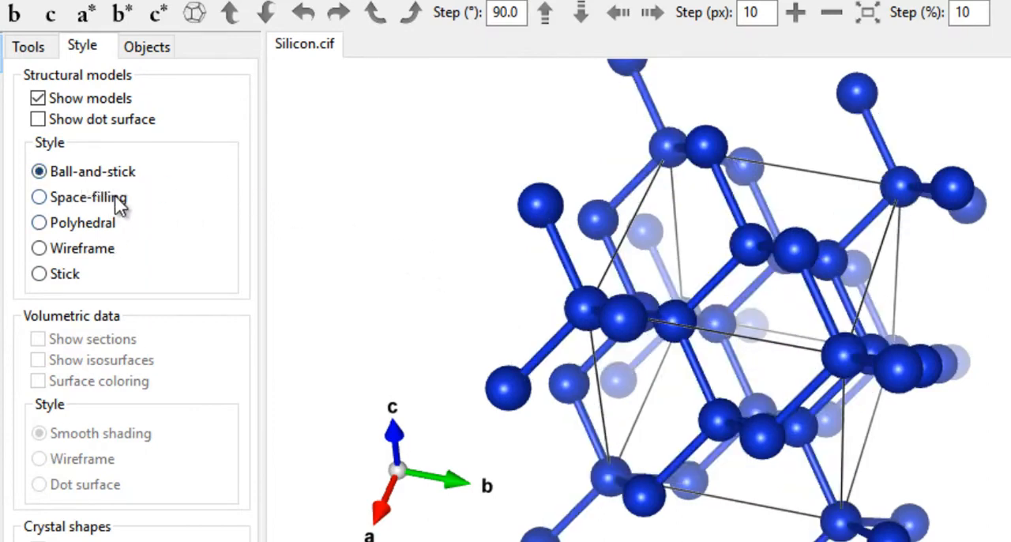
left_click_drag(340, 243, 347, 183)
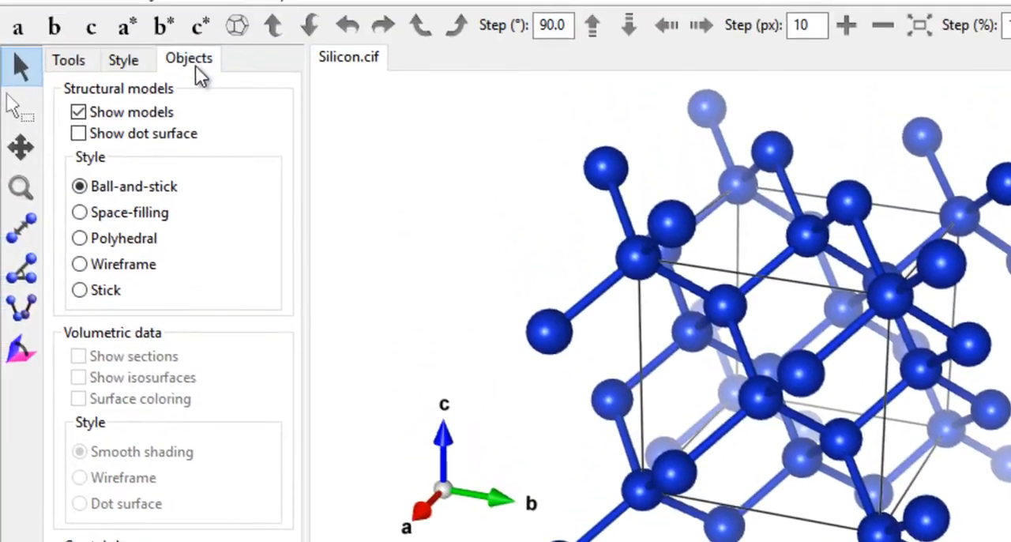
Hide and restore the silicon bonds and the atoms in turn, and bring up the polyhedra settings in the object list.
left_click(193, 63)
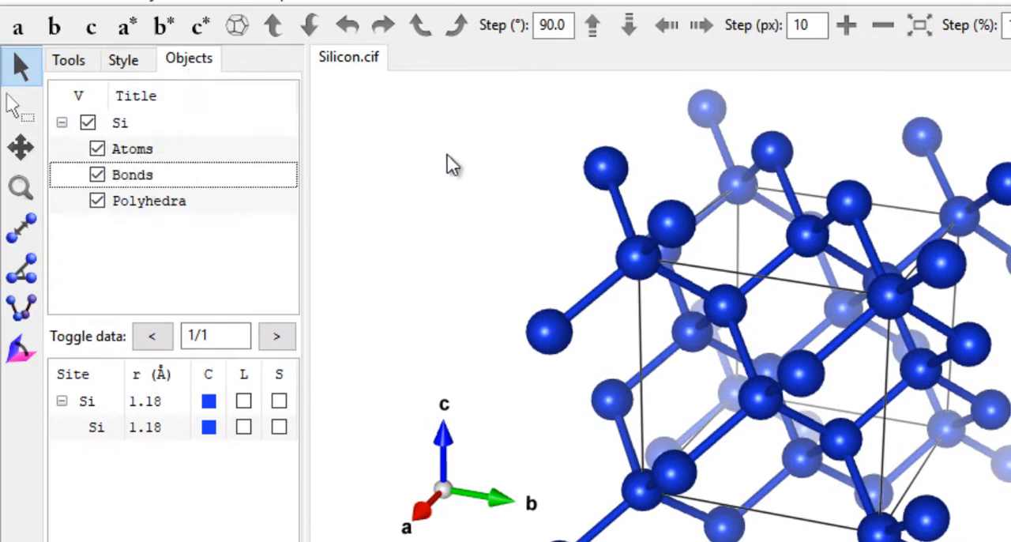
left_click(95, 175)
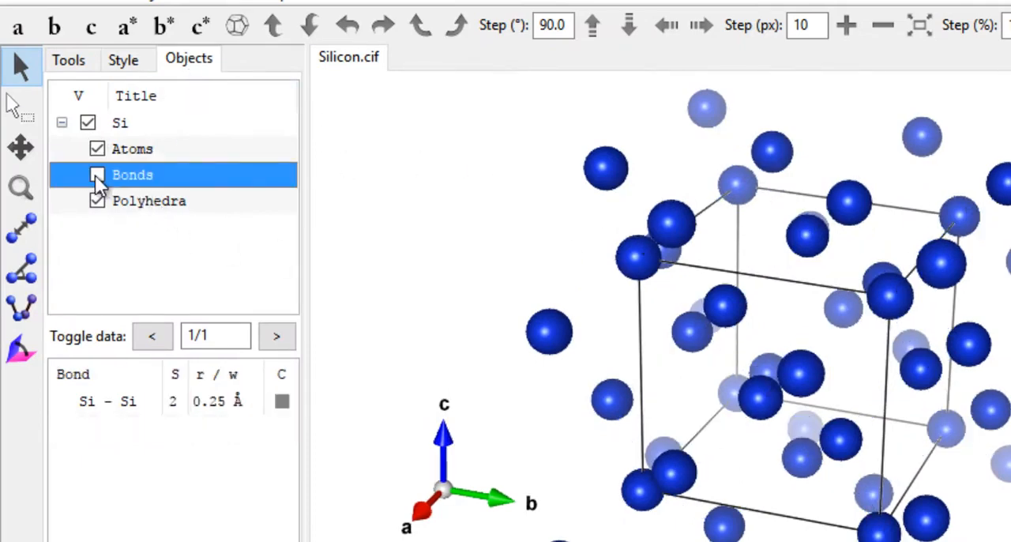
left_click(95, 174)
left_click(97, 149)
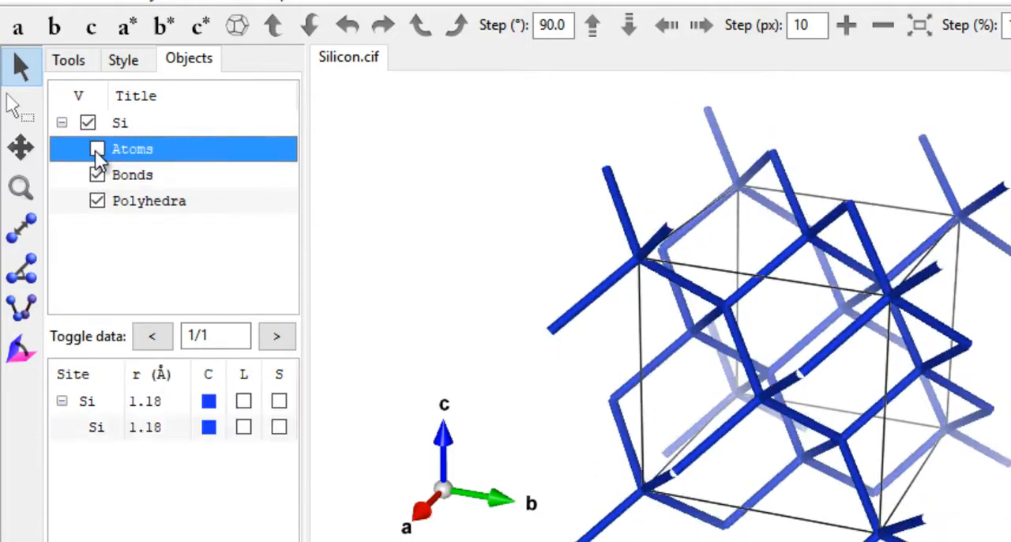
left_click(97, 149)
left_click(97, 201)
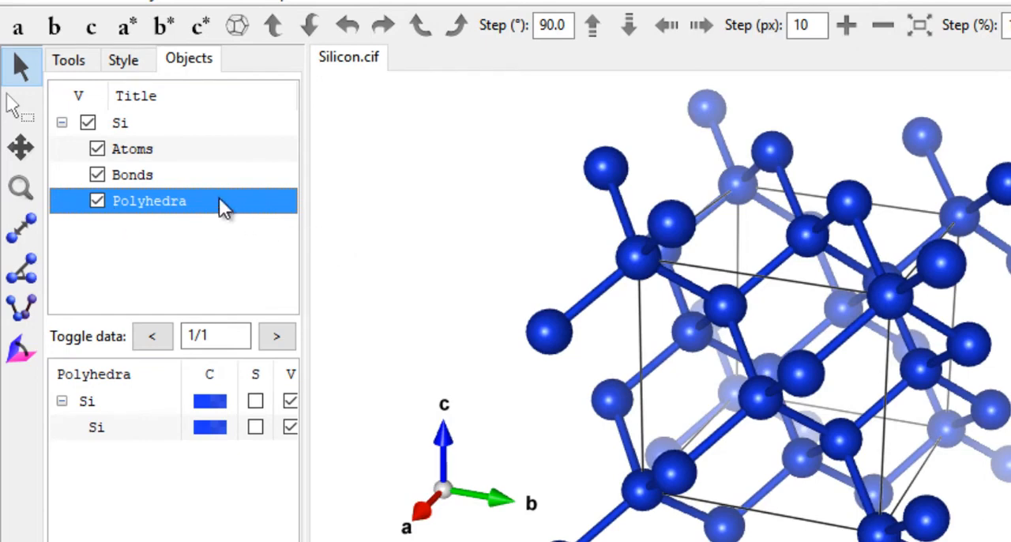
Revisit the style options, toggle the S option of the Si polyhedra on and off, and try advancing to the next data set.
left_click(128, 61)
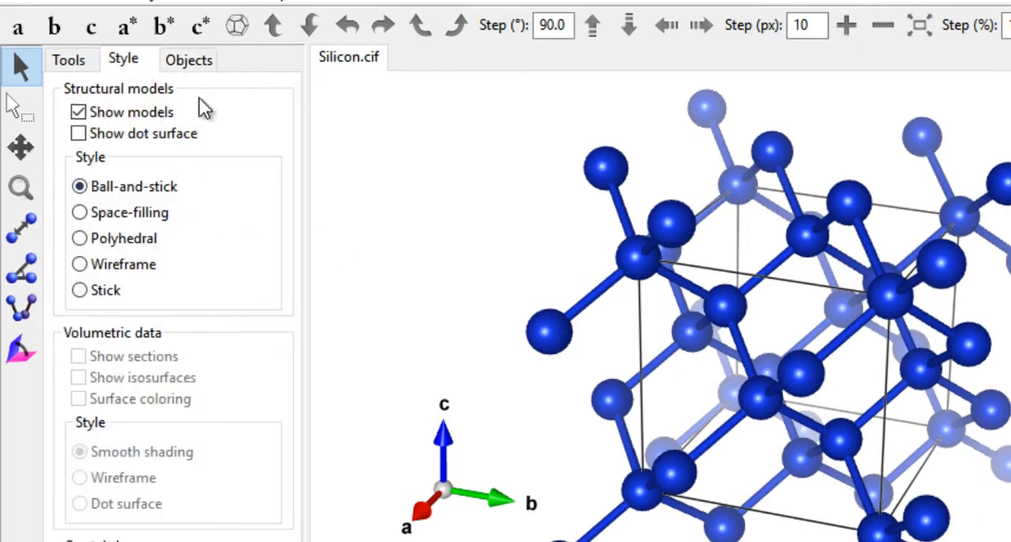
left_click(188, 60)
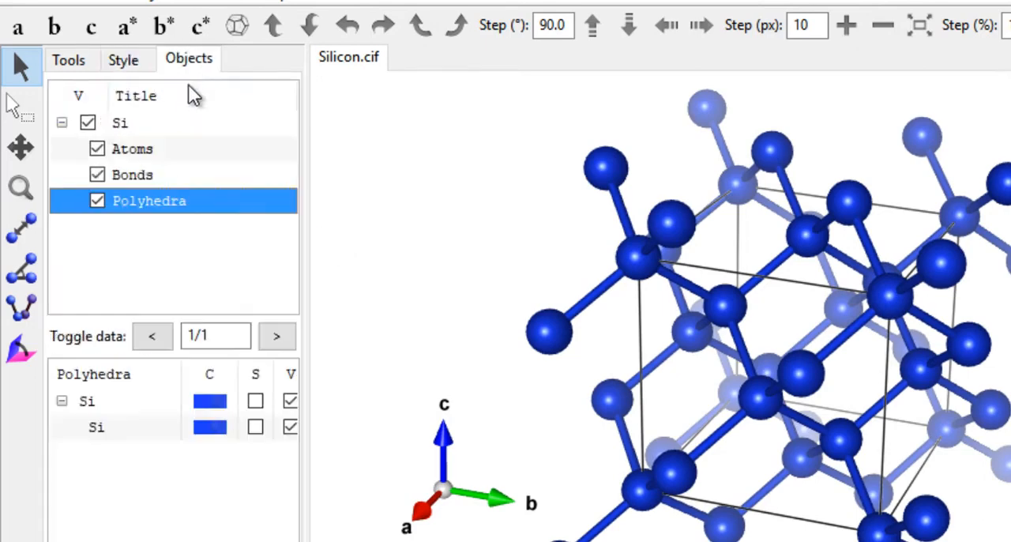
left_click(255, 402)
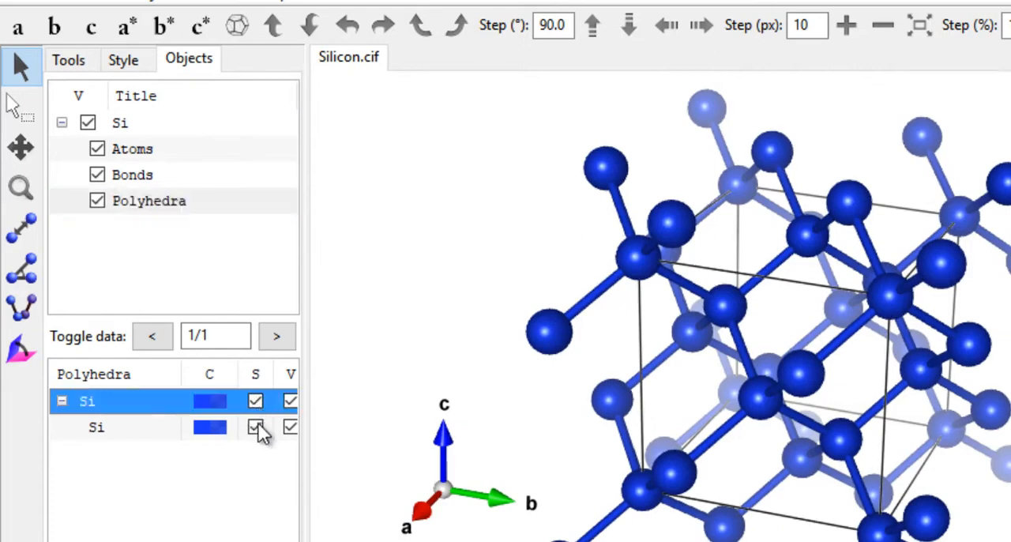
left_click(256, 427)
left_click(256, 403)
left_click(278, 338)
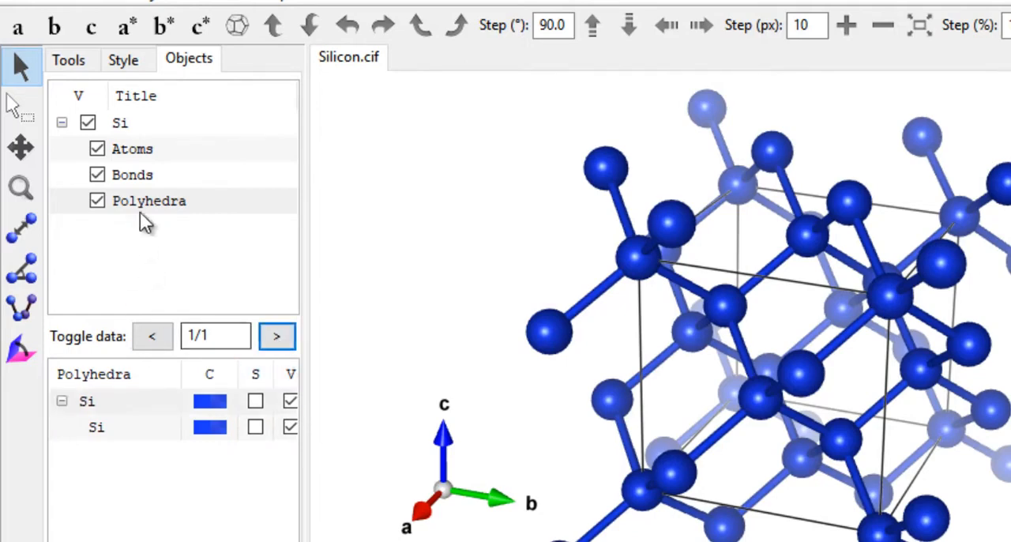
Turn off the Polyhedra object, enable the S option for the Si polyhedra and rotate the structure to check it.
left_click(97, 202)
left_click(255, 402)
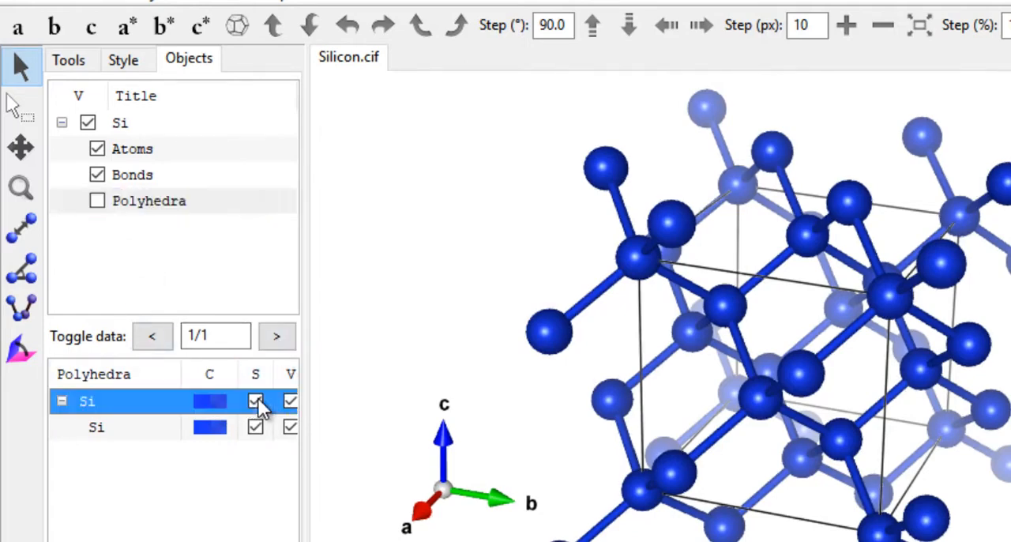
left_click_drag(505, 316, 537, 227)
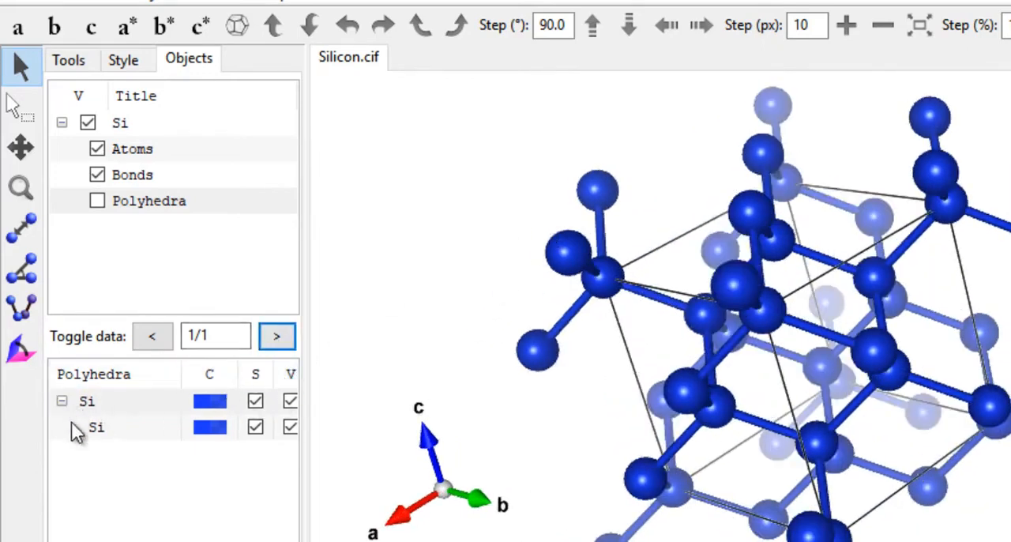
Switch the S option of the Si polyhedra off and back on, disable their V option and rotate the structure.
left_click(115, 434)
left_click(255, 401)
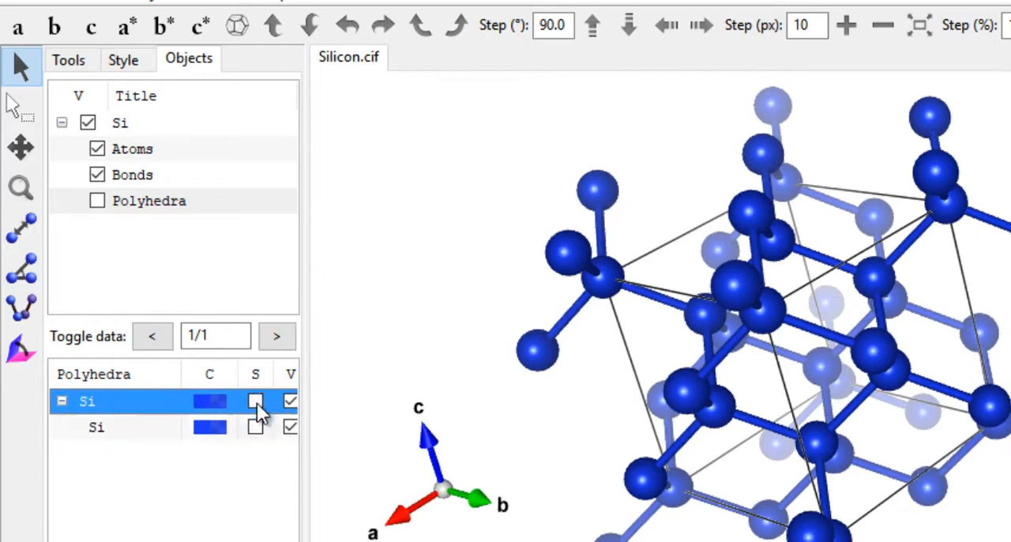
left_click(291, 400)
left_click_drag(503, 372, 598, 356)
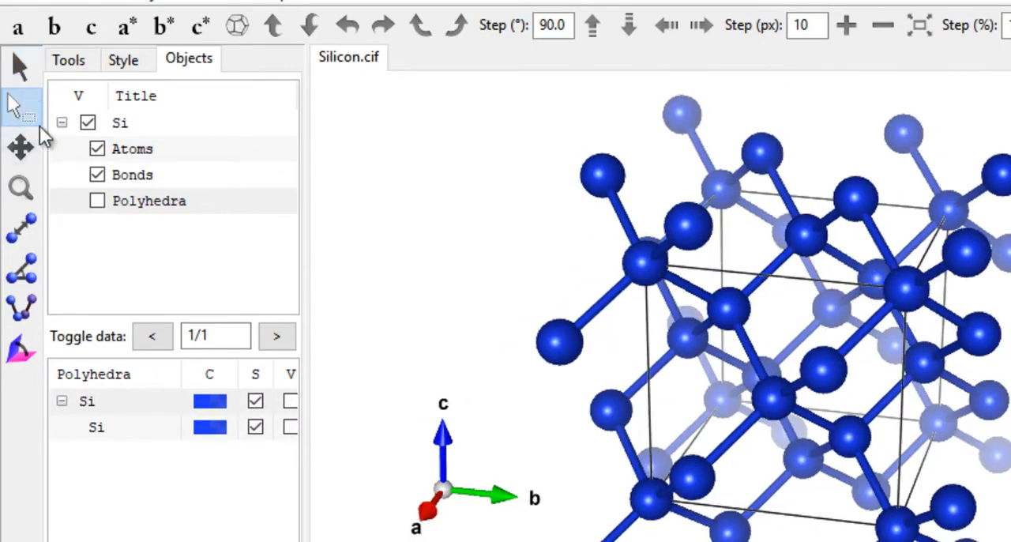
Toggle the S option of both Si polyhedra entries off and on, rotating the structure to compare the display.
left_click(257, 401)
left_click(257, 425)
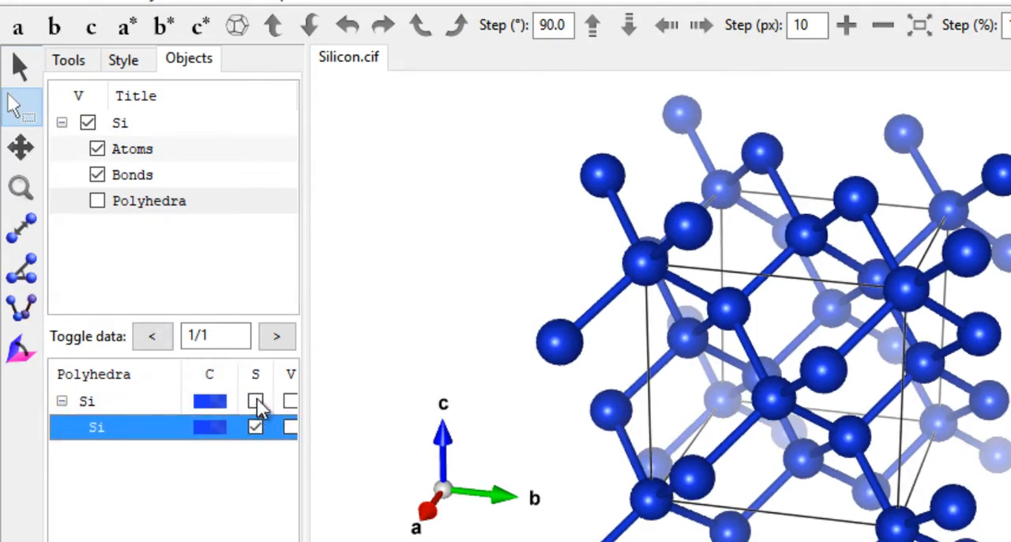
left_click(257, 400)
left_click(9, 73)
left_click_drag(383, 236, 267, 289)
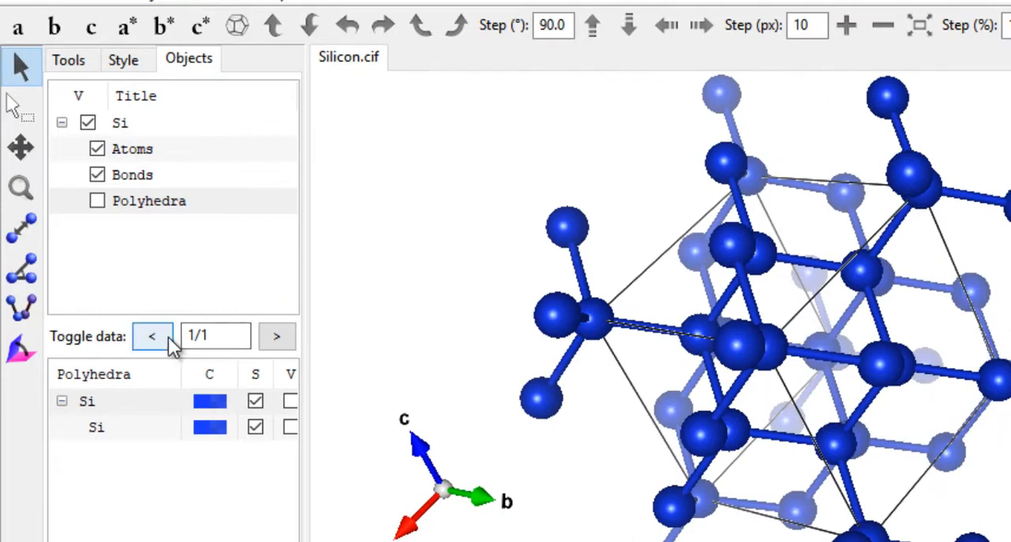
left_click(256, 403)
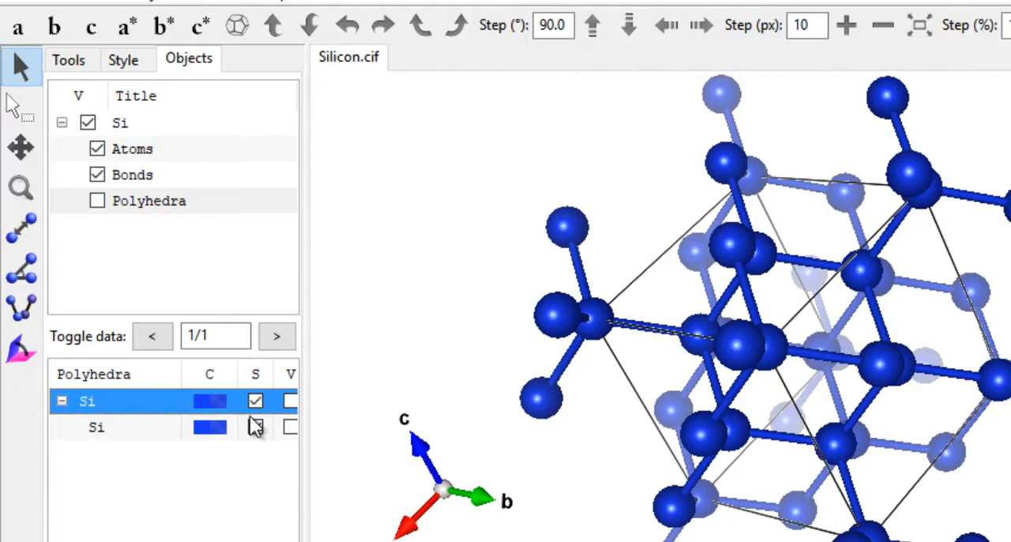
left_click_drag(438, 339, 613, 190)
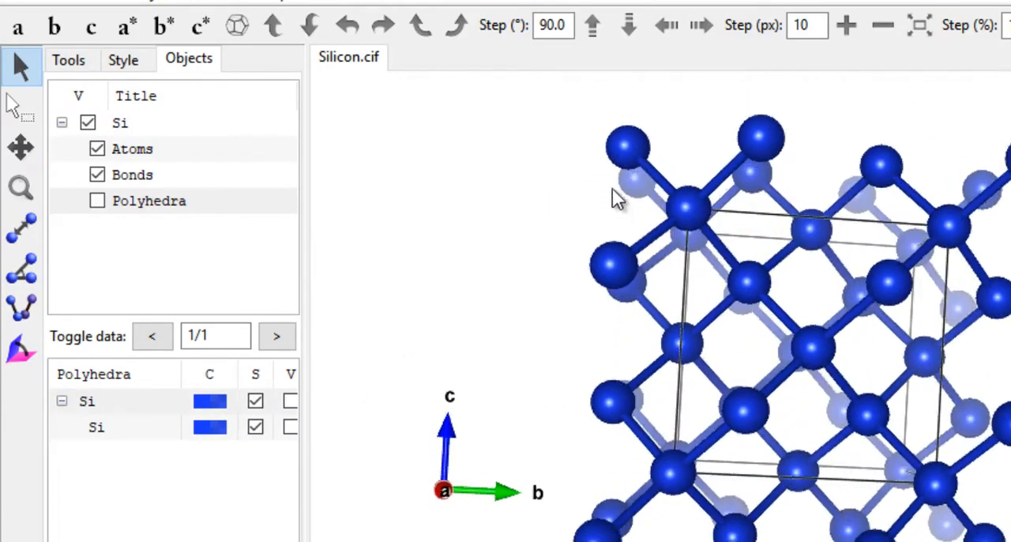
Switch the rotation mode to Animation and review its available animation types, keeping Click selected.
left_click(71, 62)
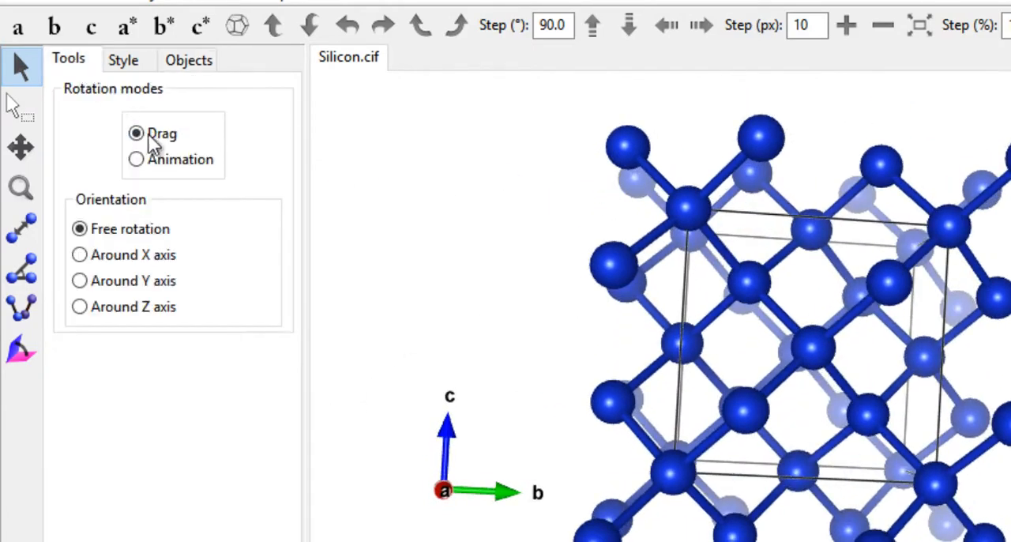
left_click(179, 161)
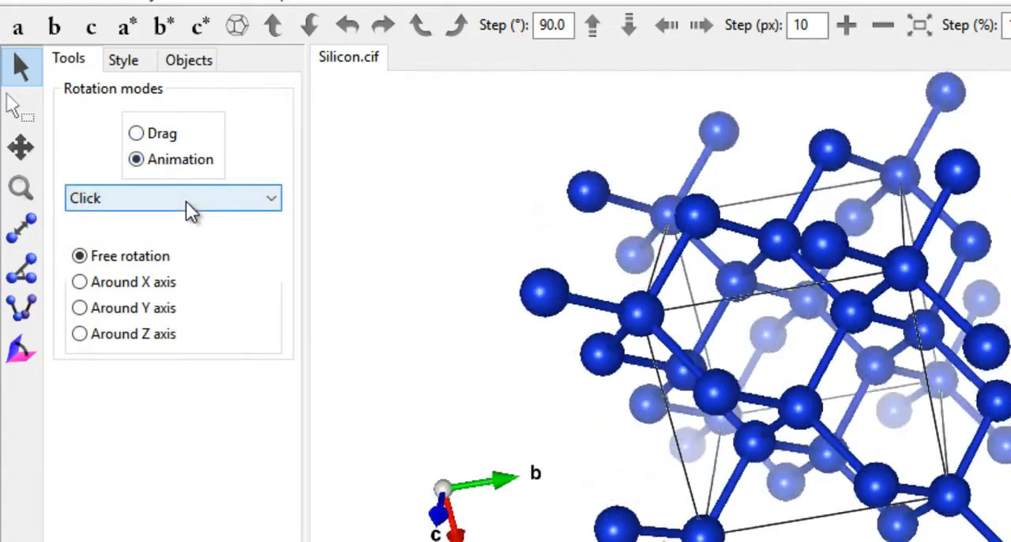
left_click(186, 201)
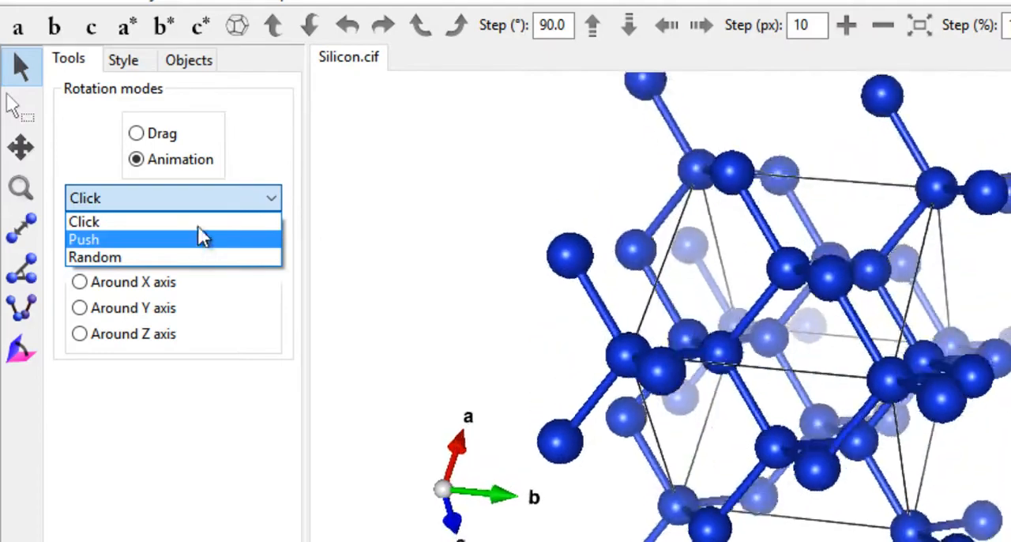
left_click(197, 197)
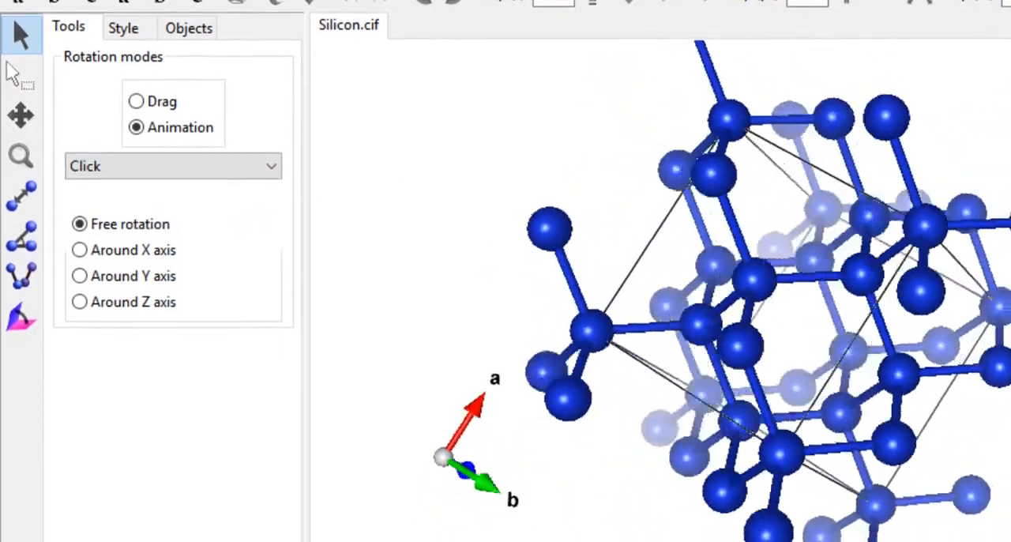
Try the Push and Random animation types, and return the rotation animation to Click.
left_click(247, 169)
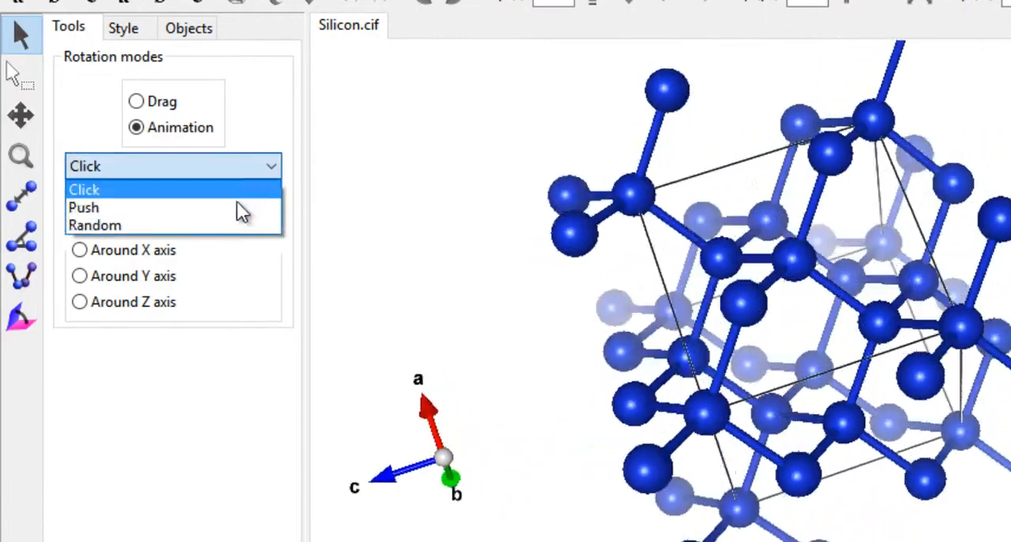
left_click(240, 209)
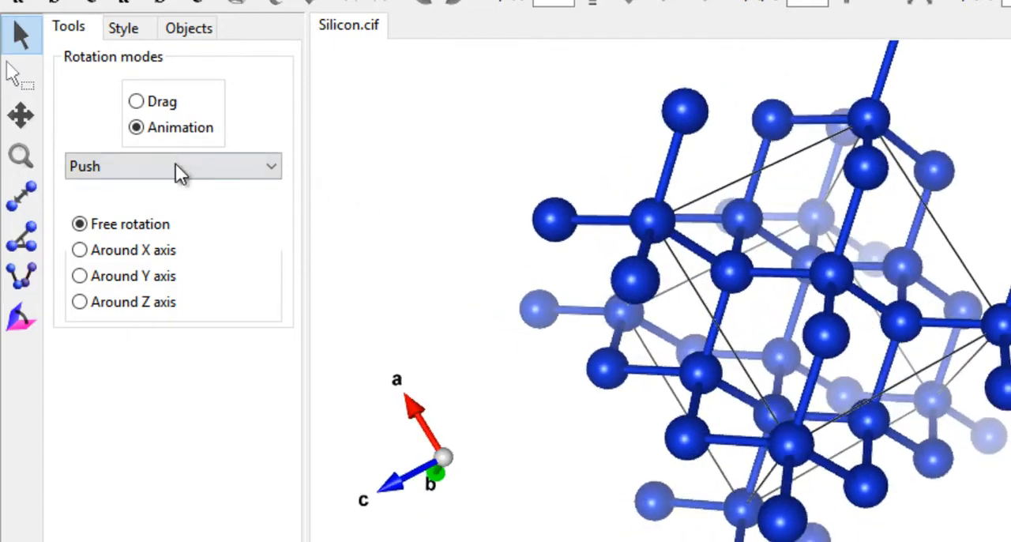
left_click(180, 167)
left_click(172, 224)
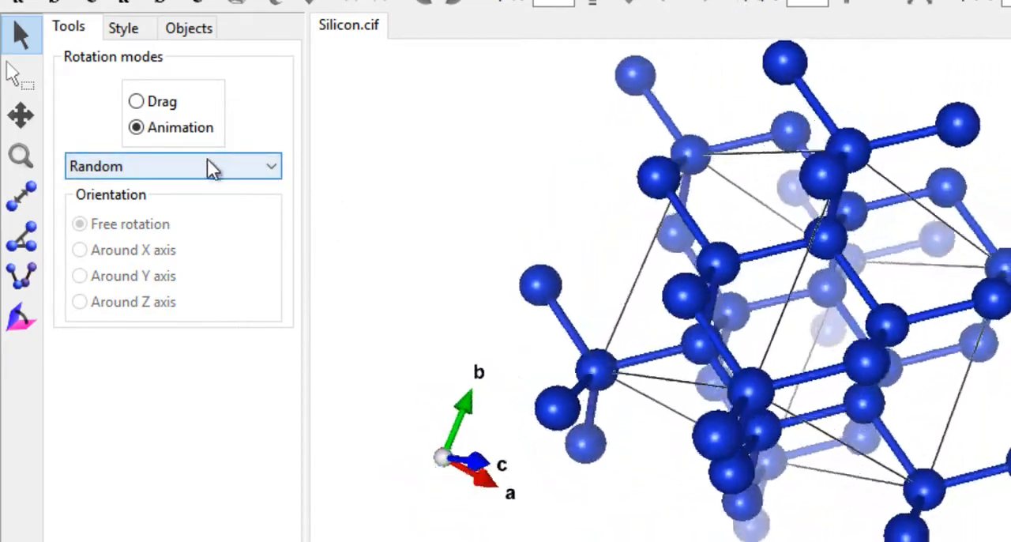
left_click(212, 170)
left_click(210, 188)
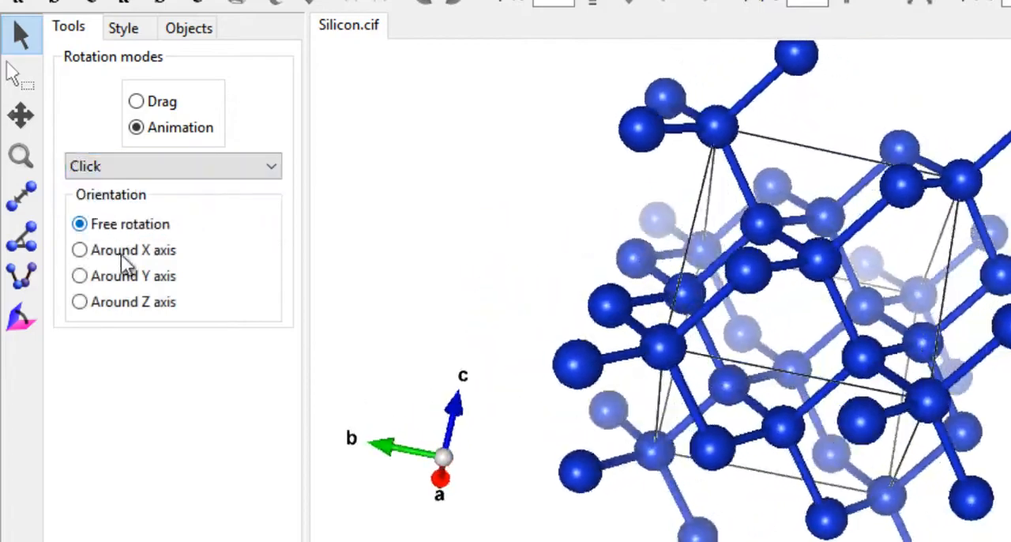
Cycle the animated rotation through the X, Y, Z and free orientations, finishing with Around X axis.
left_click(128, 251)
left_click(131, 275)
left_click(130, 303)
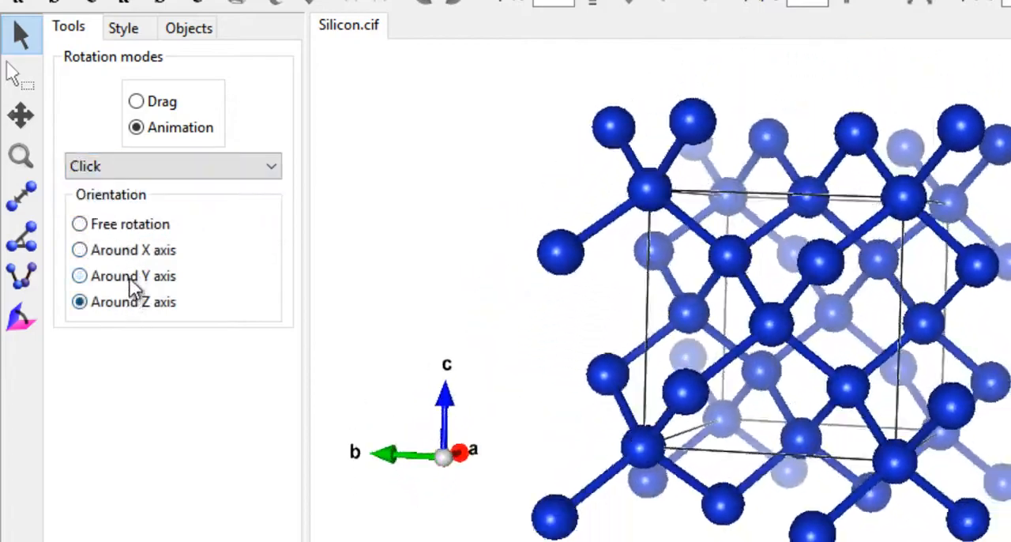
left_click(131, 276)
left_click(130, 250)
left_click(130, 225)
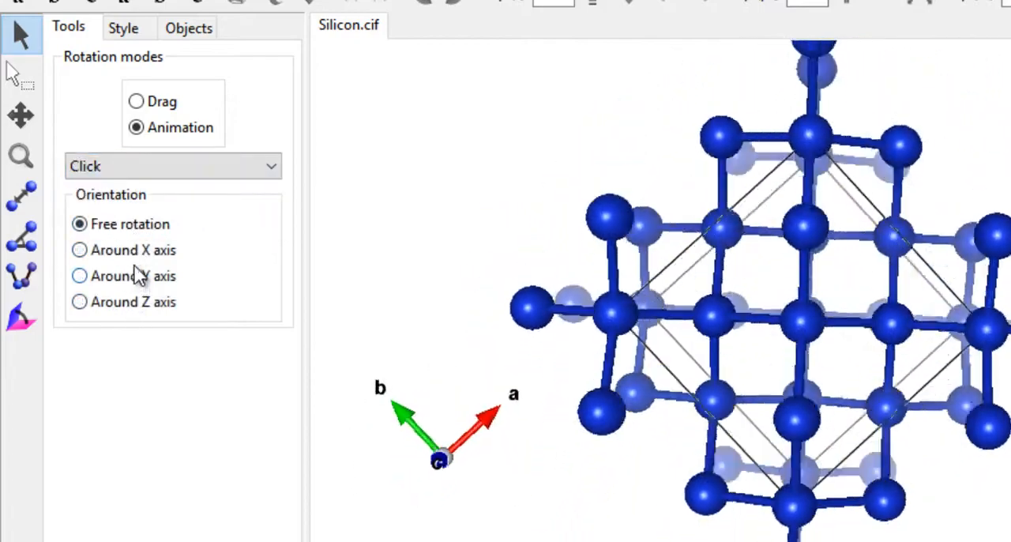
left_click(134, 275)
left_click(135, 251)
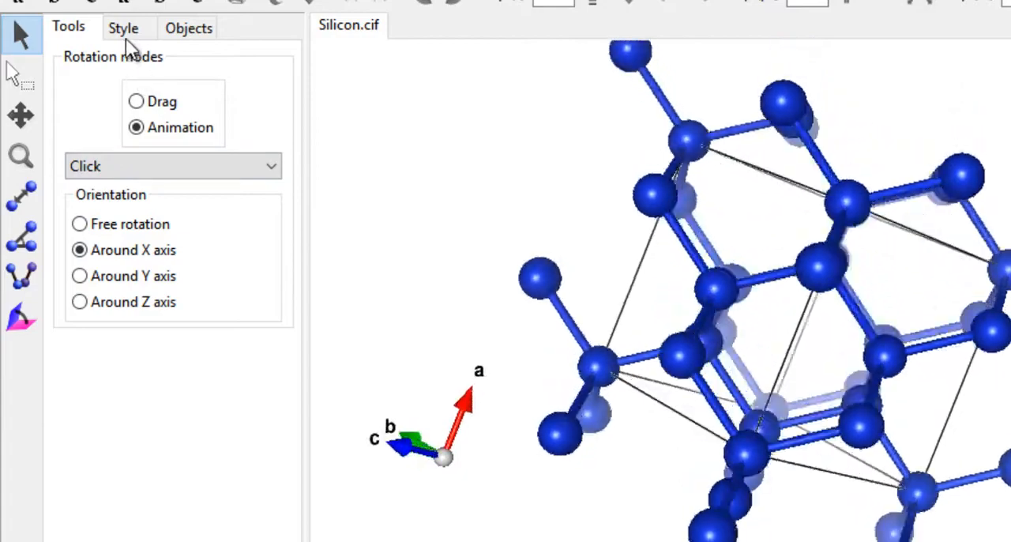
Revisit the style and object options, open the Properties dialog and move it clear of the structure.
left_click(124, 30)
left_click(177, 31)
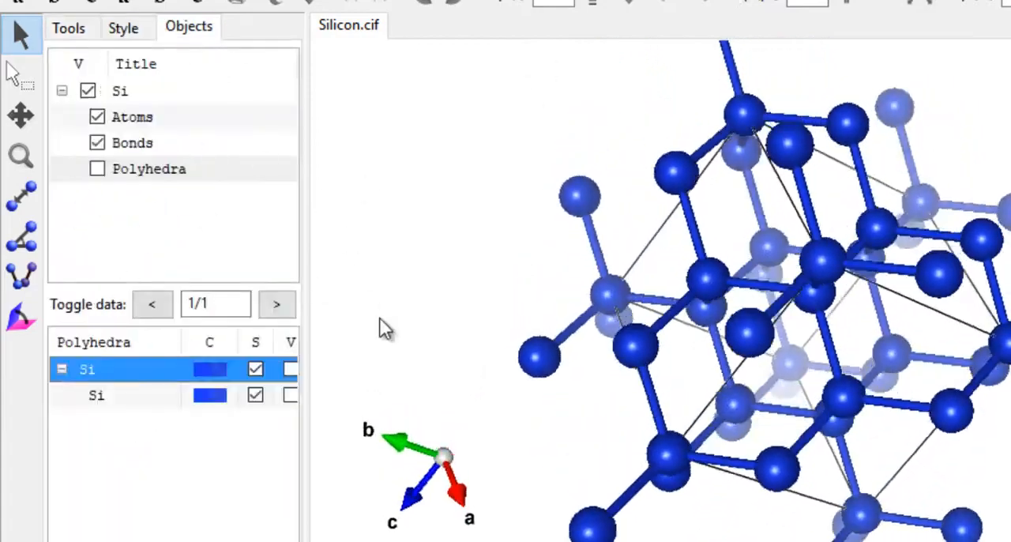
left_click(124, 27)
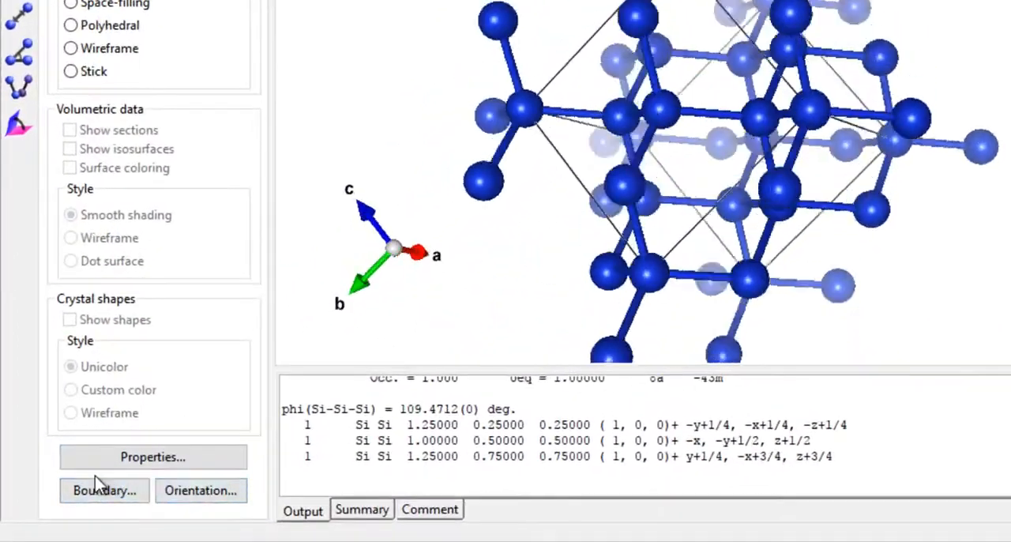
left_click(150, 457)
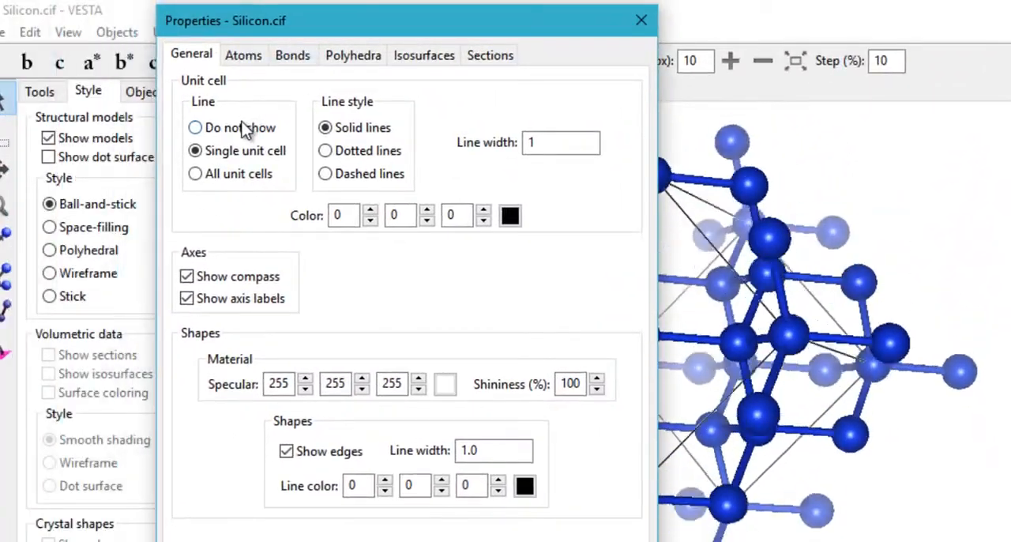
left_click_drag(306, 19, 160, 42)
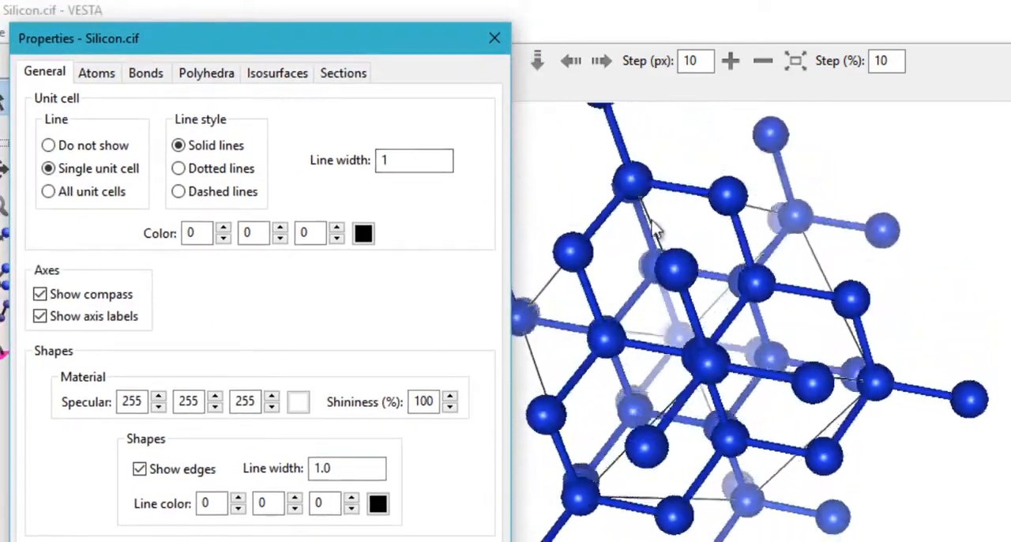
Try the Do not show, Single unit cell and All unit cells options for the unit cell outline.
left_click(101, 147)
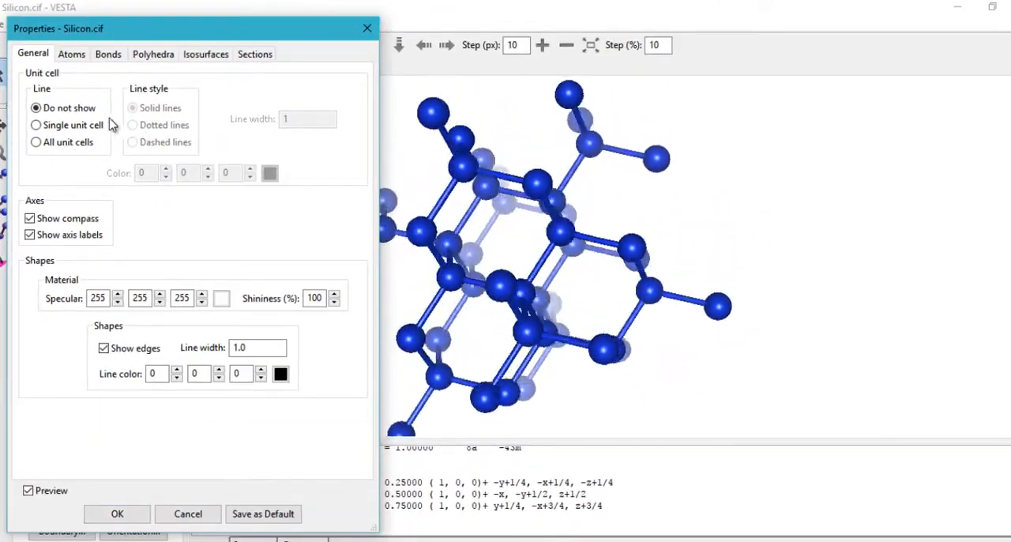
left_click(78, 130)
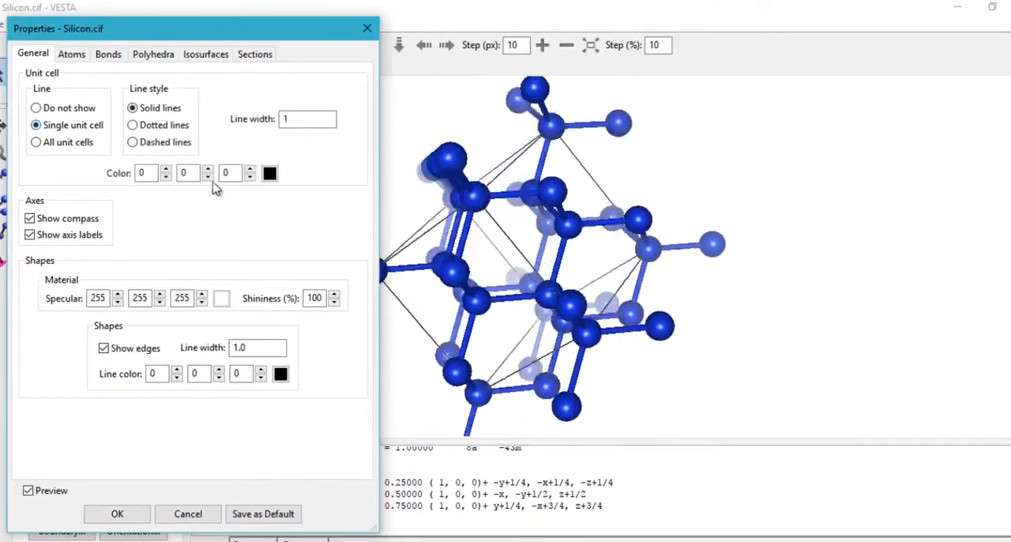
left_click(79, 143)
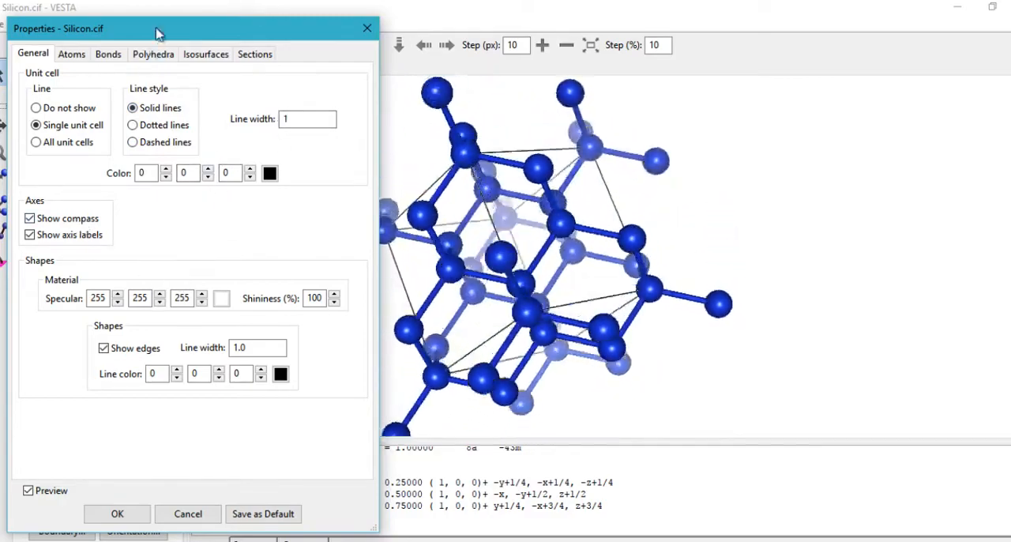
Move the Properties dialog aside, lower the first specular value of the shapes material to 0 and accept the change.
left_click_drag(156, 33, 693, 25)
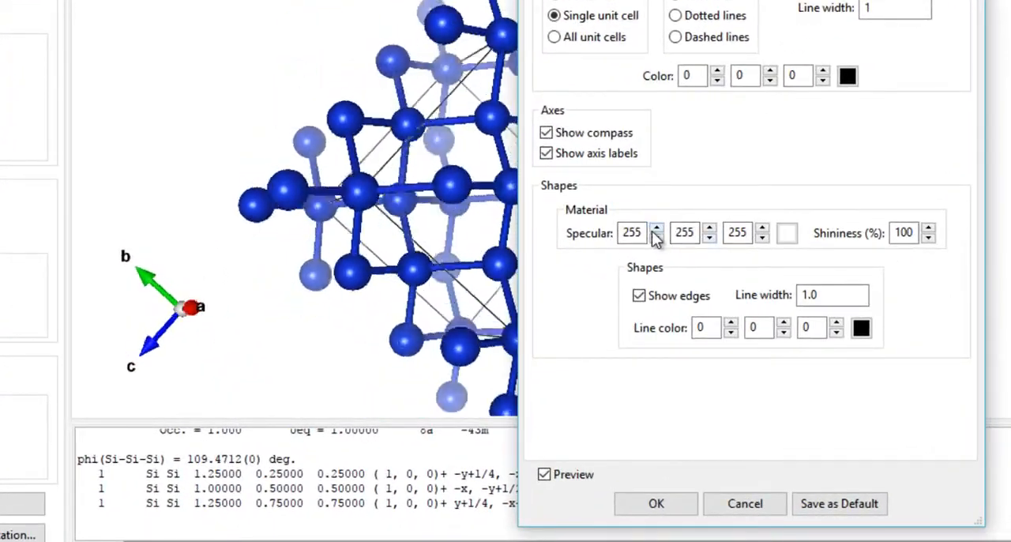
left_click_drag(790, 0, 978, 22)
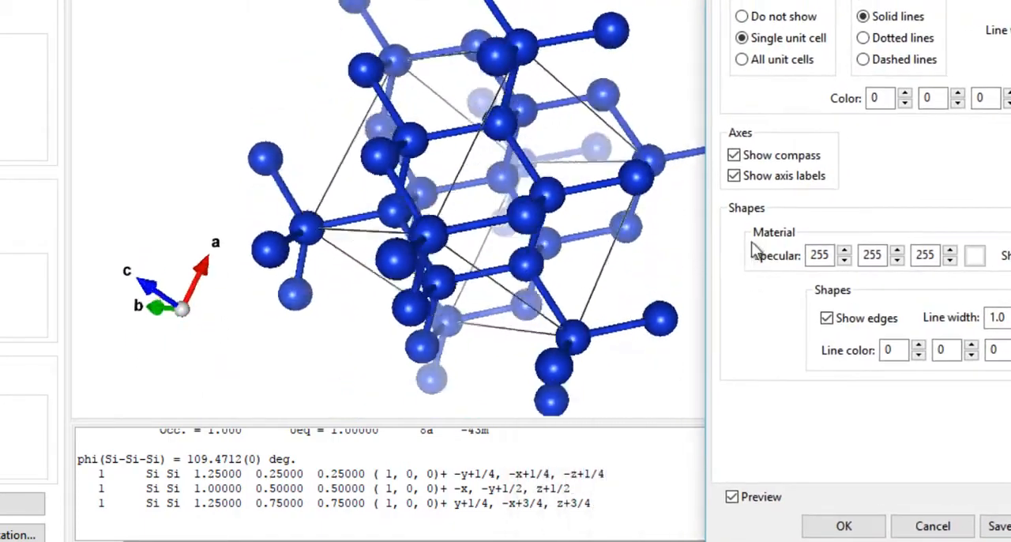
left_click(845, 260)
left_click(845, 260)
left_click(844, 260)
left_click(845, 259)
left_click(844, 260)
left_click(844, 260)
left_click(844, 260)
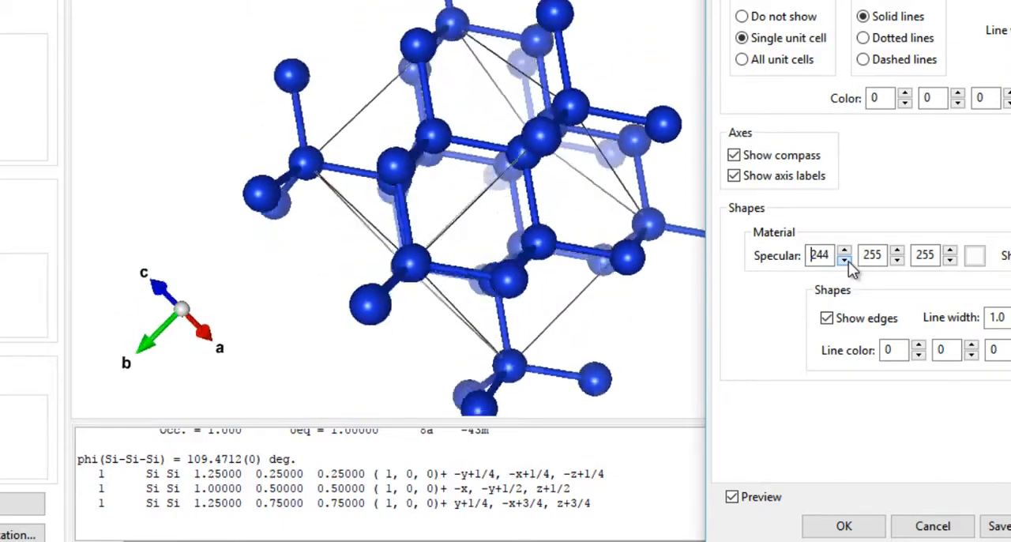
left_click(844, 260)
left_click(845, 259)
left_click_drag(846, 260, 846, 260)
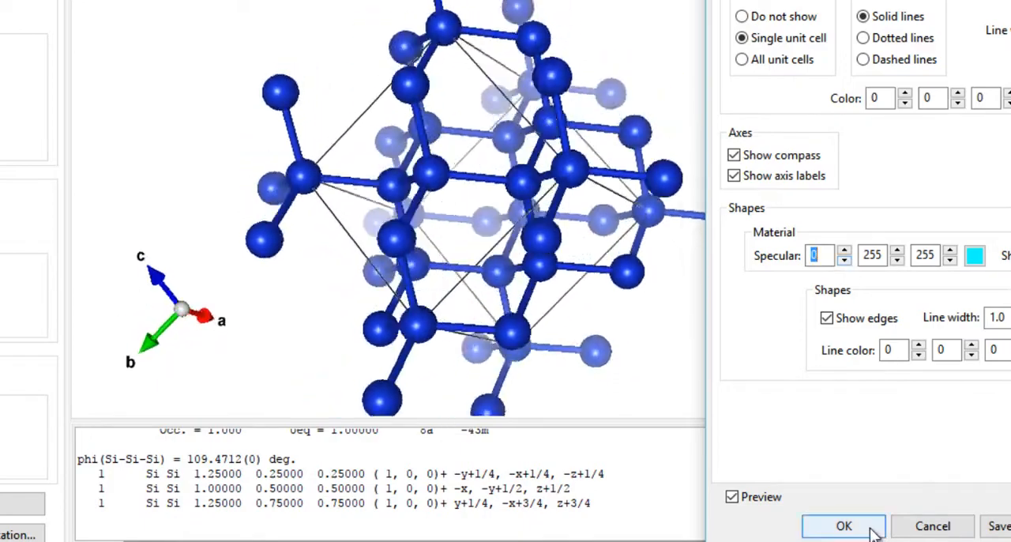
left_click(871, 530)
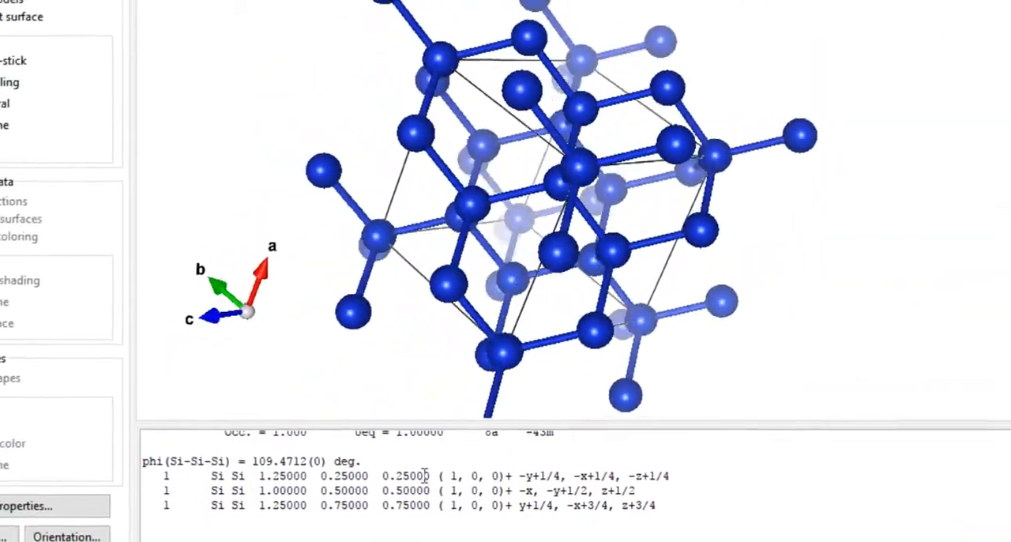
Reopen the Properties dialog and set the first specular value of the shapes material to 255.
left_click(32, 503)
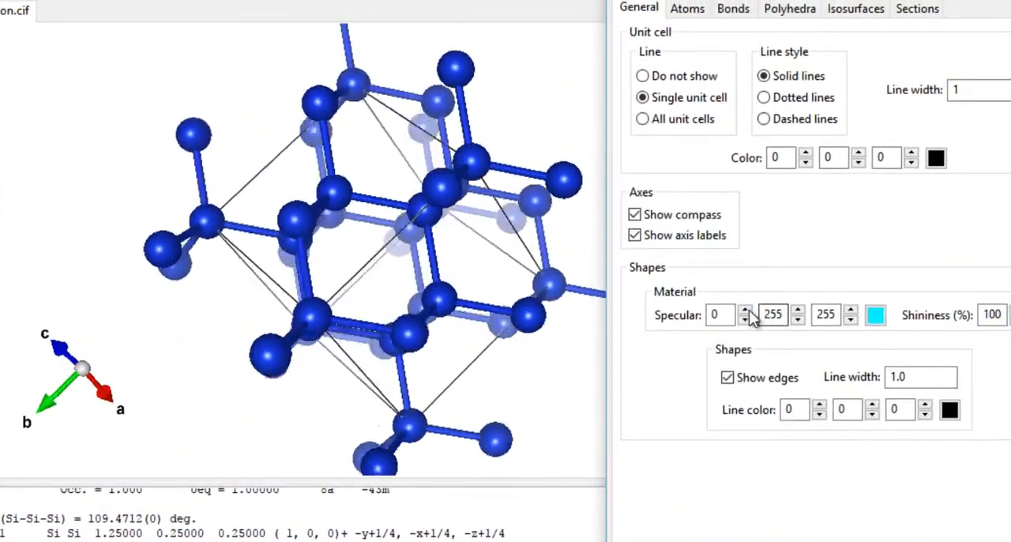
left_click(745, 310)
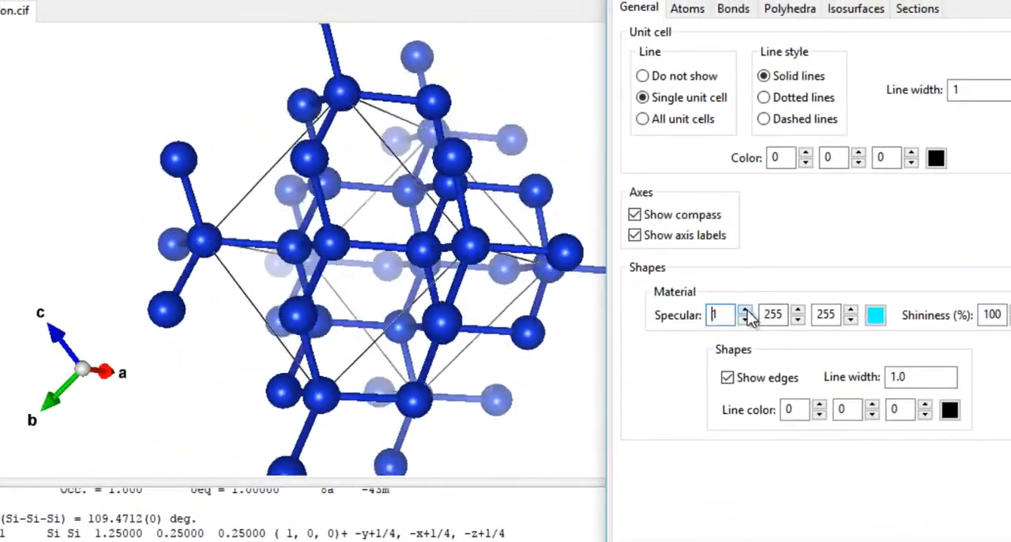
left_click(745, 310)
left_click(745, 310)
left_click(745, 310)
left_click(746, 310)
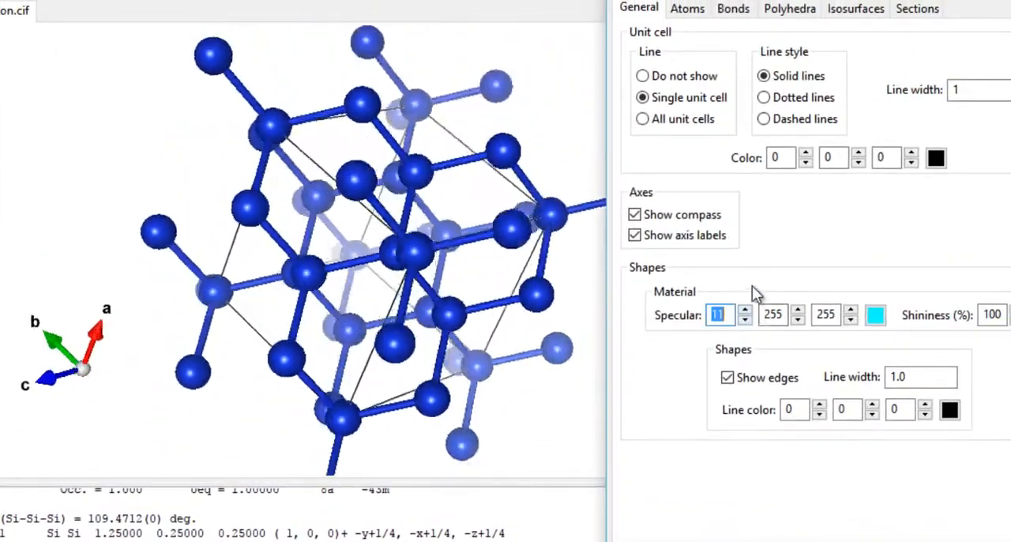
type("255")
key("Tab")
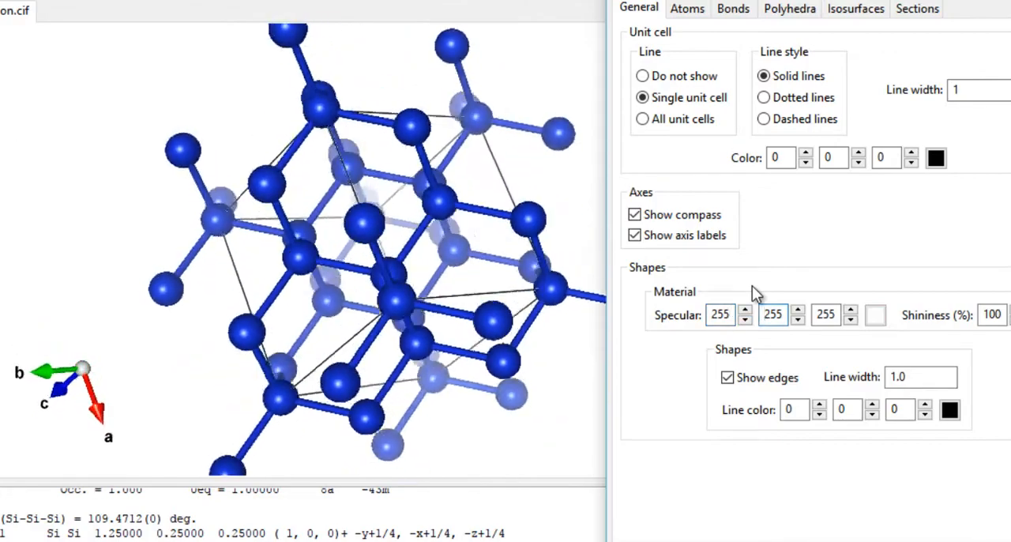
Choose red as the specular color of the shapes material and close the Properties dialog.
left_click(873, 317)
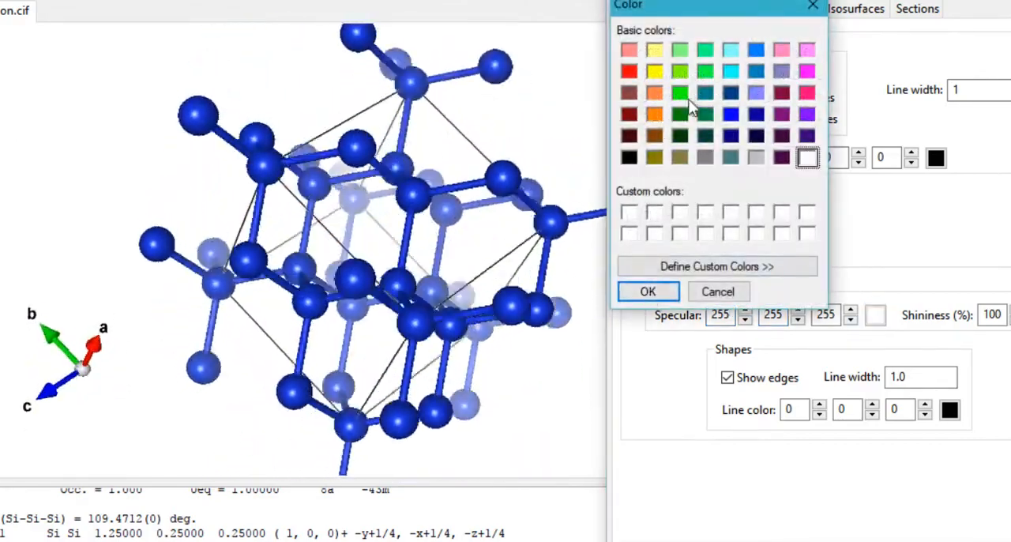
left_click(629, 72)
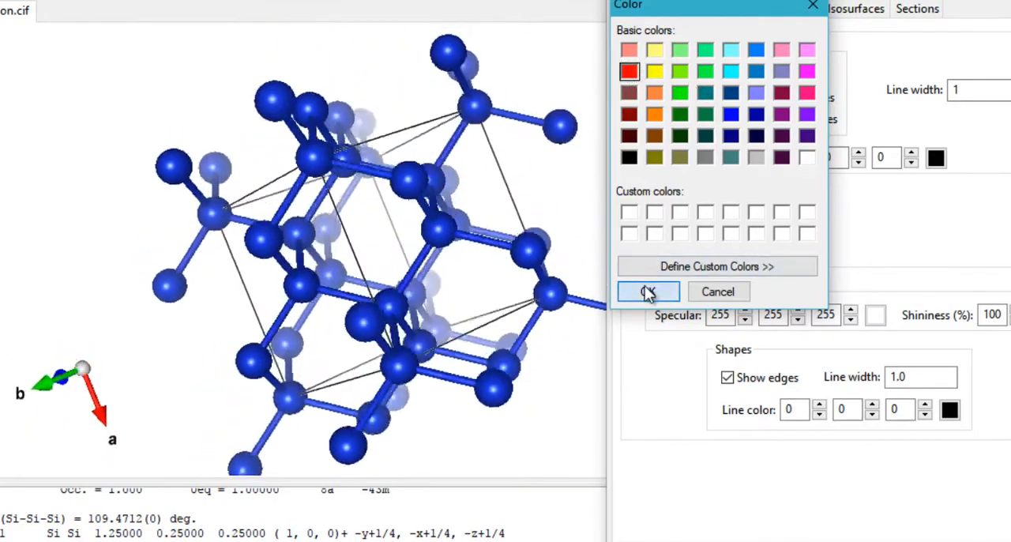
left_click(649, 292)
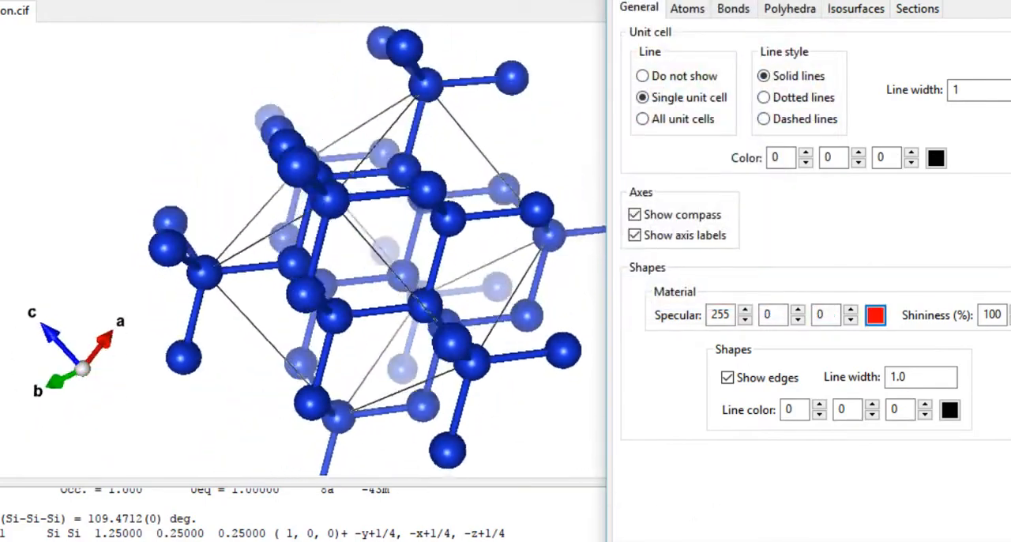
left_click(695, 540)
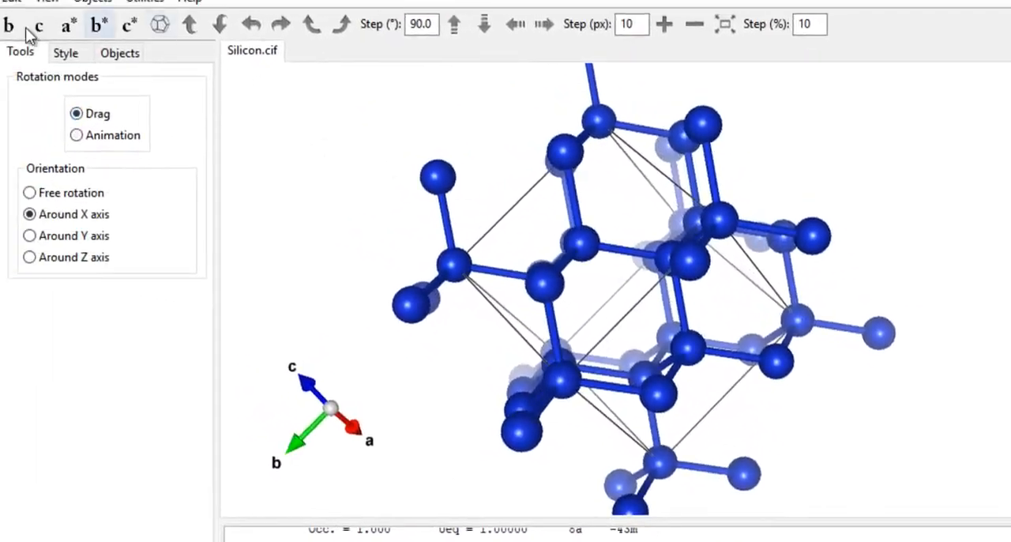
View the structure along the a axis and reopen the Properties dialog.
left_click(28, 30)
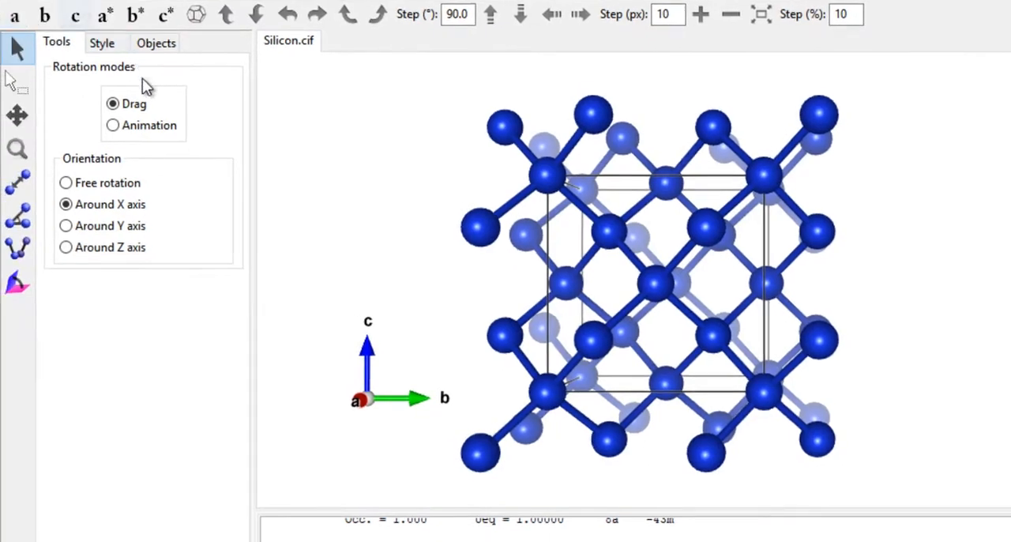
left_click(101, 43)
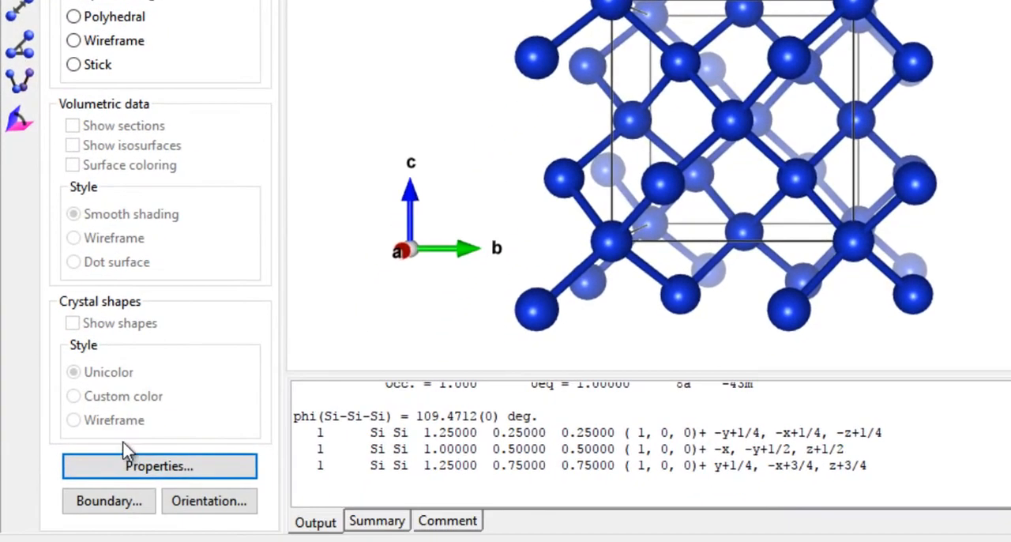
left_click(131, 467)
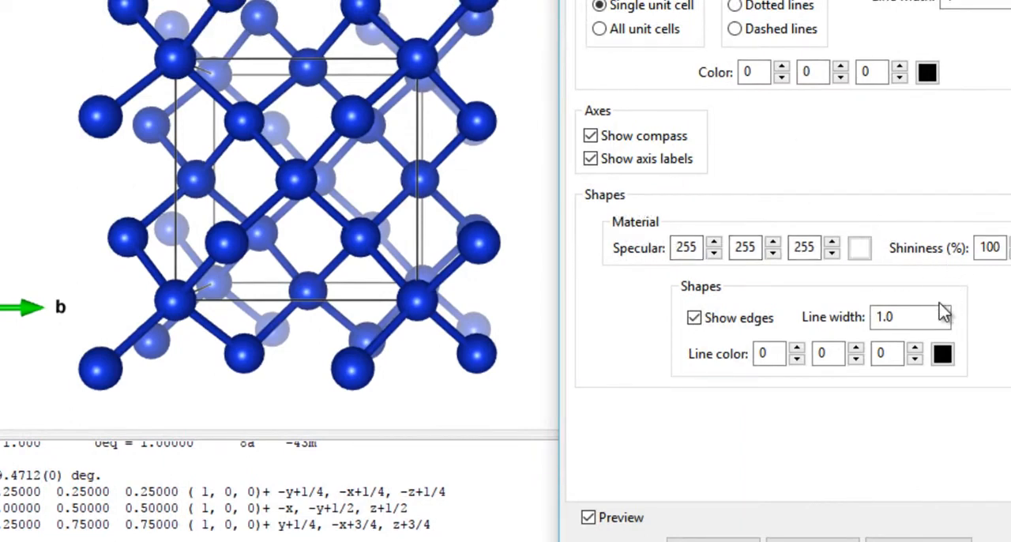
Try red as the line color of the shape edges and rotate the structure slightly.
left_click(745, 319)
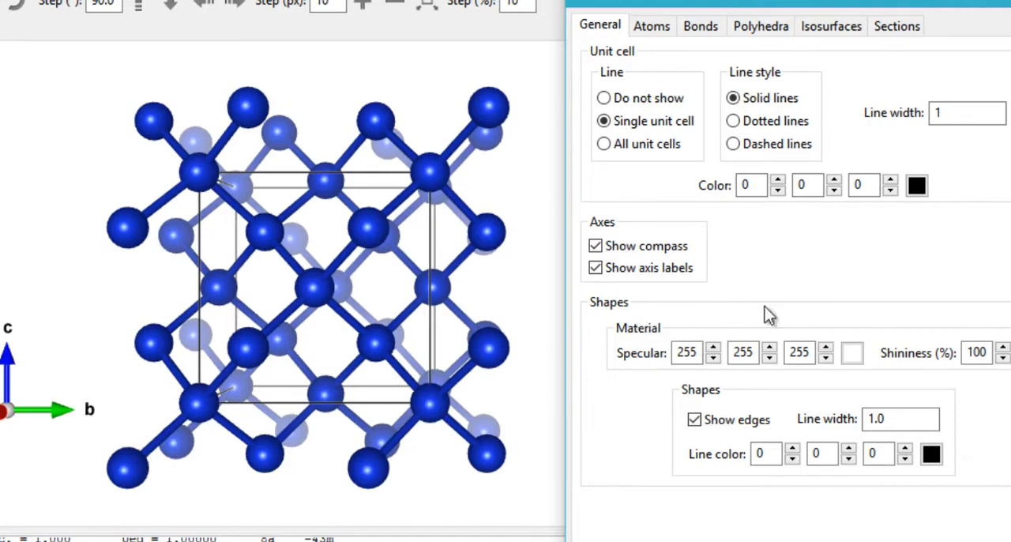
left_click(932, 455)
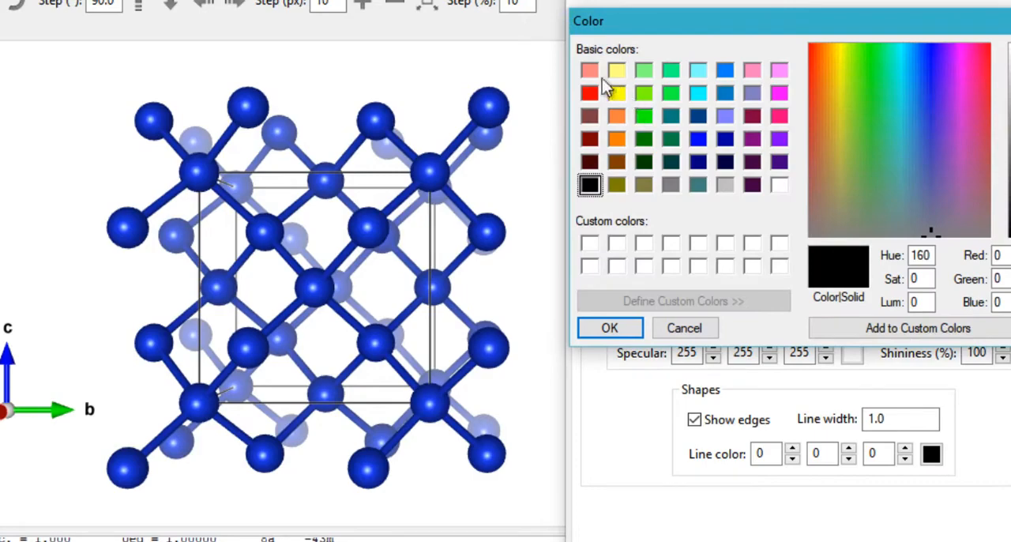
left_click(589, 93)
left_click(629, 328)
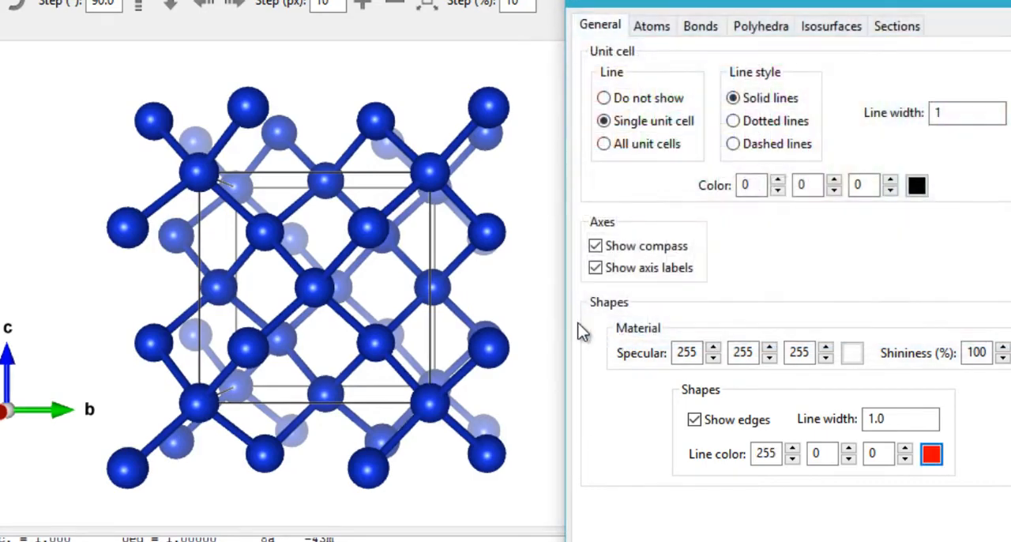
left_click_drag(488, 305, 362, 291)
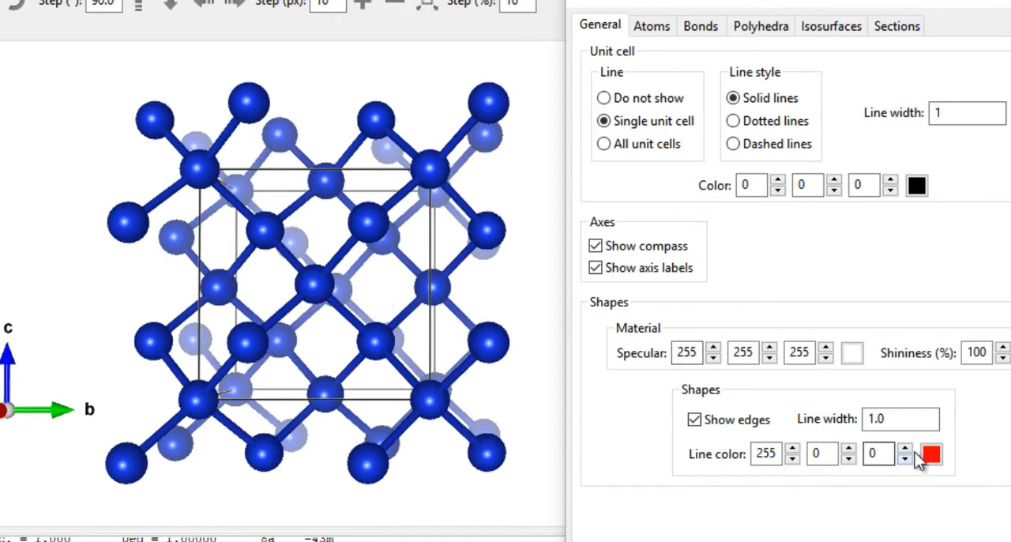
Set the line color of the shape edges back to black.
left_click(925, 455)
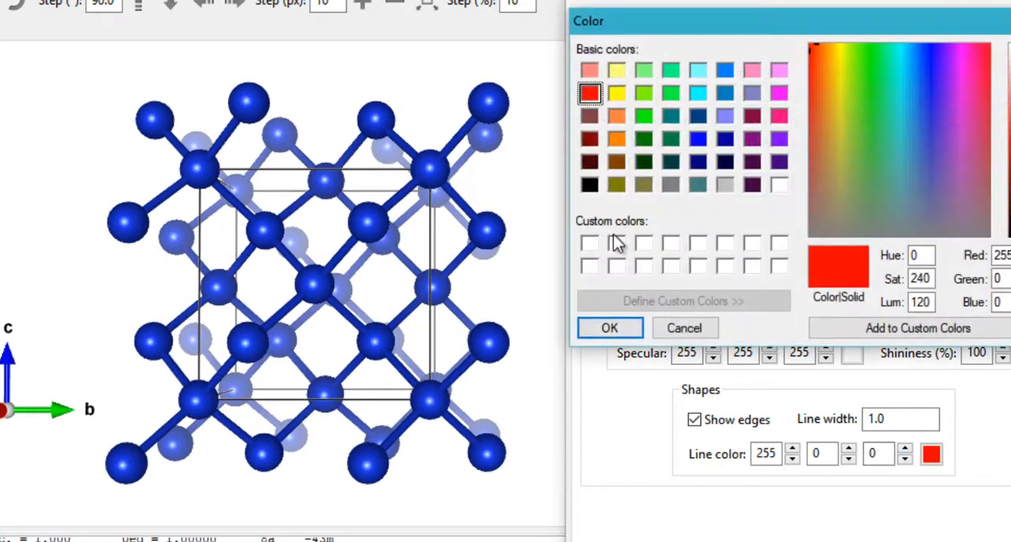
left_click(590, 184)
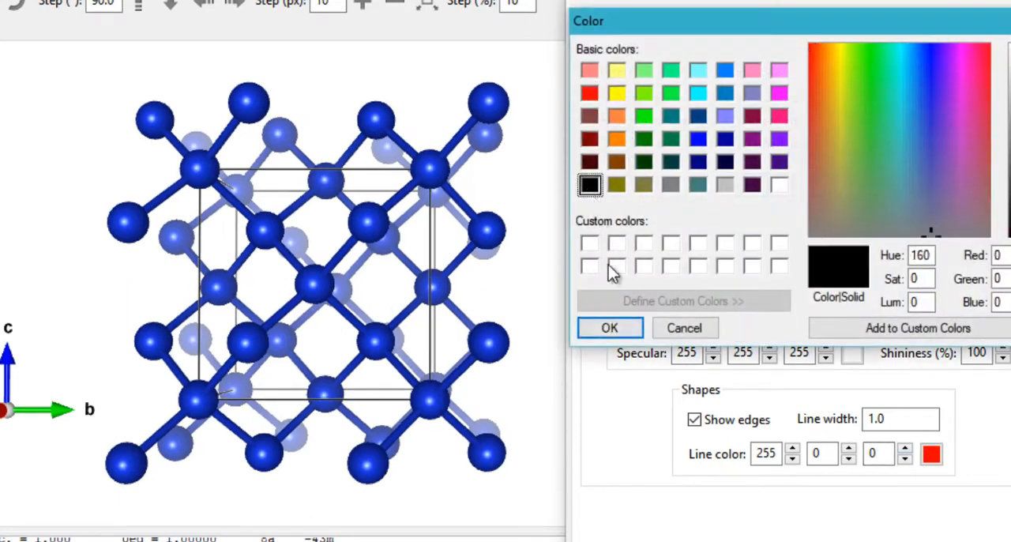
left_click(610, 329)
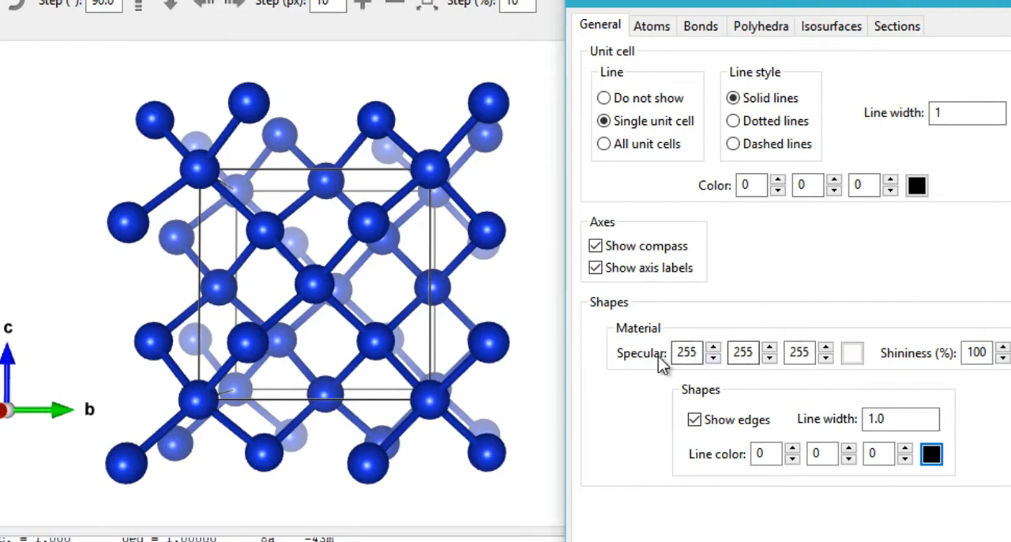
Change the color of the Si atoms to pink (255, 0, 128) in the atom properties.
left_click(656, 30)
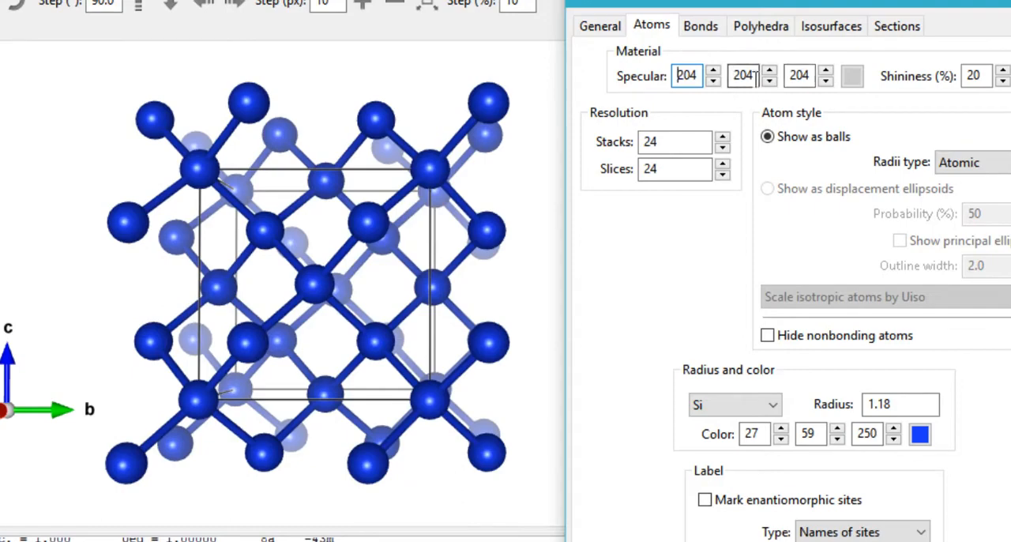
left_click(920, 433)
left_click(779, 116)
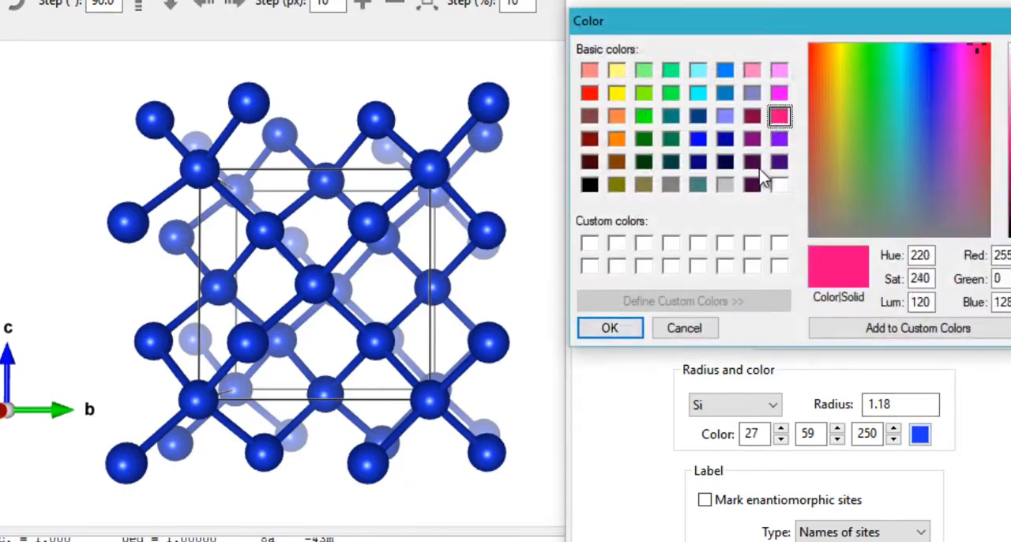
left_click(629, 330)
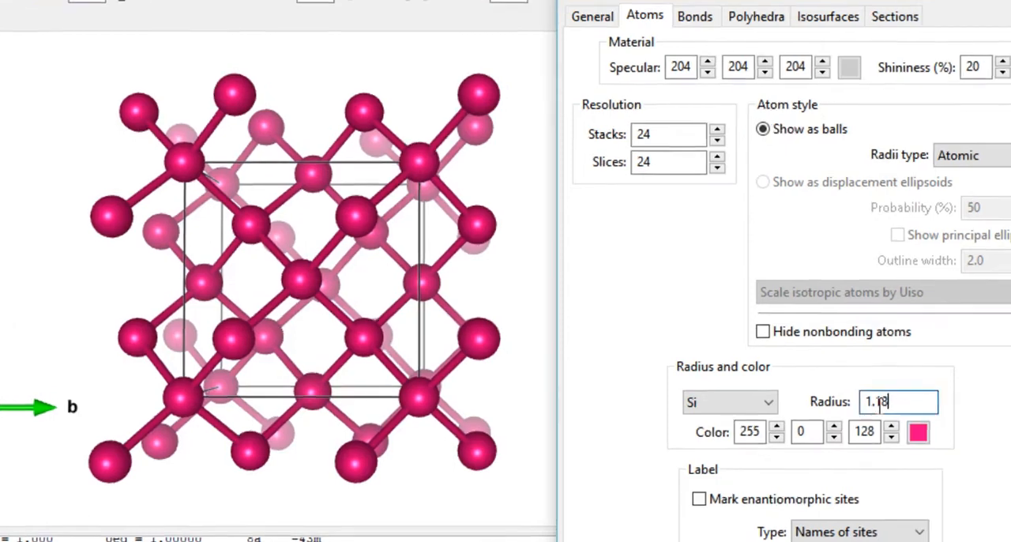
Set the radius of the Si atoms to 5 and accept the change.
double_click(880, 405)
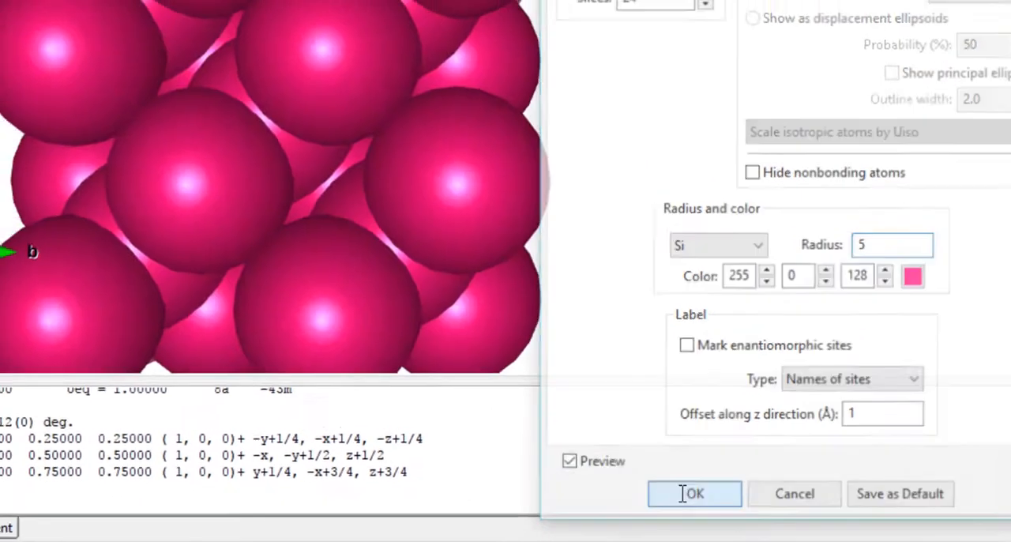
left_click(657, 492)
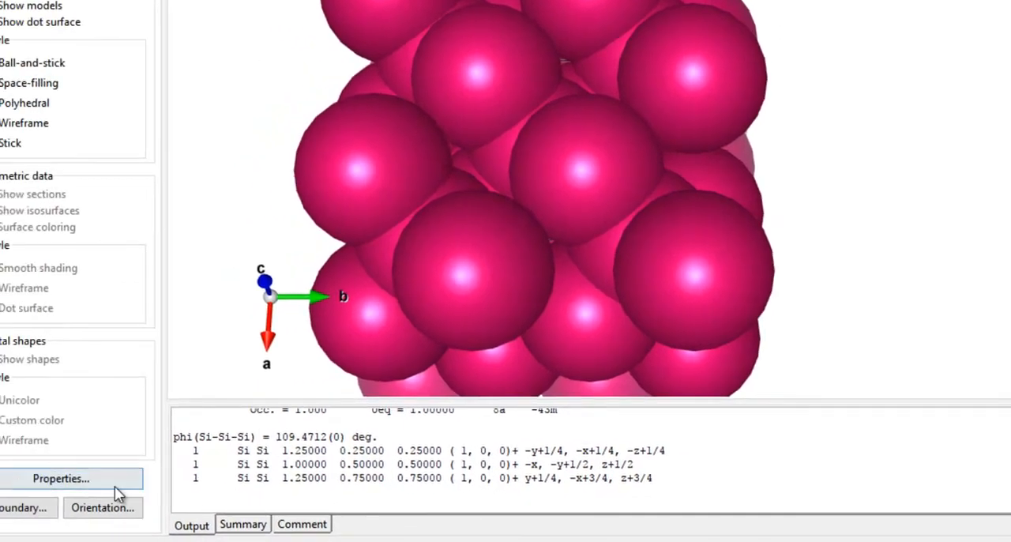
Reopen the atom properties and set the radius of the Si atoms back to 1.18.
left_click(113, 490)
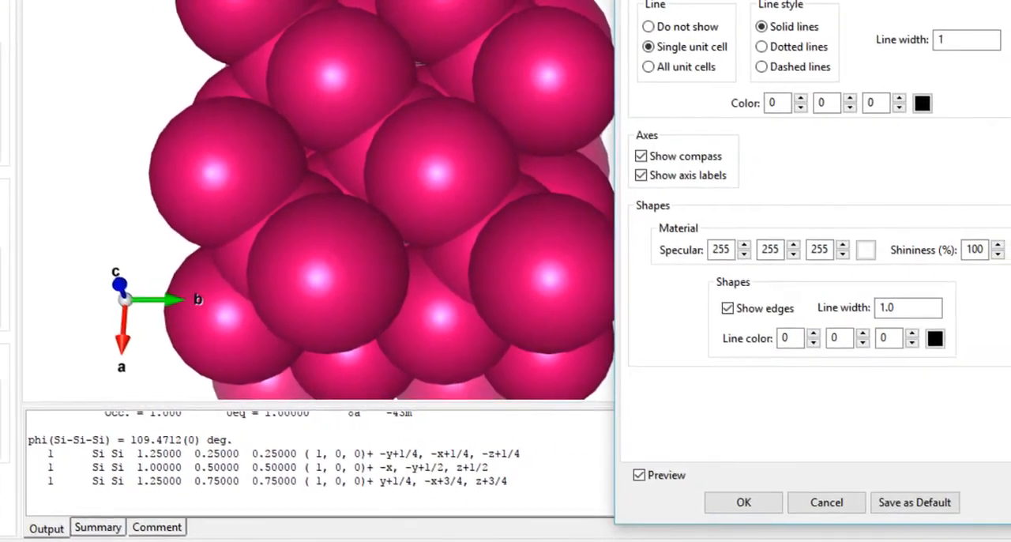
left_click(705, 0)
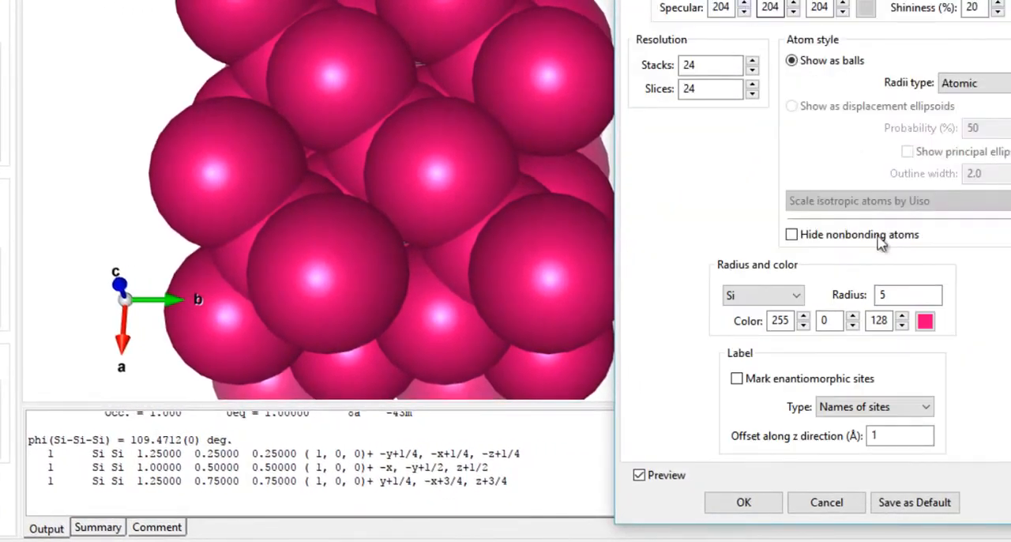
left_click(912, 293)
double_click(912, 294)
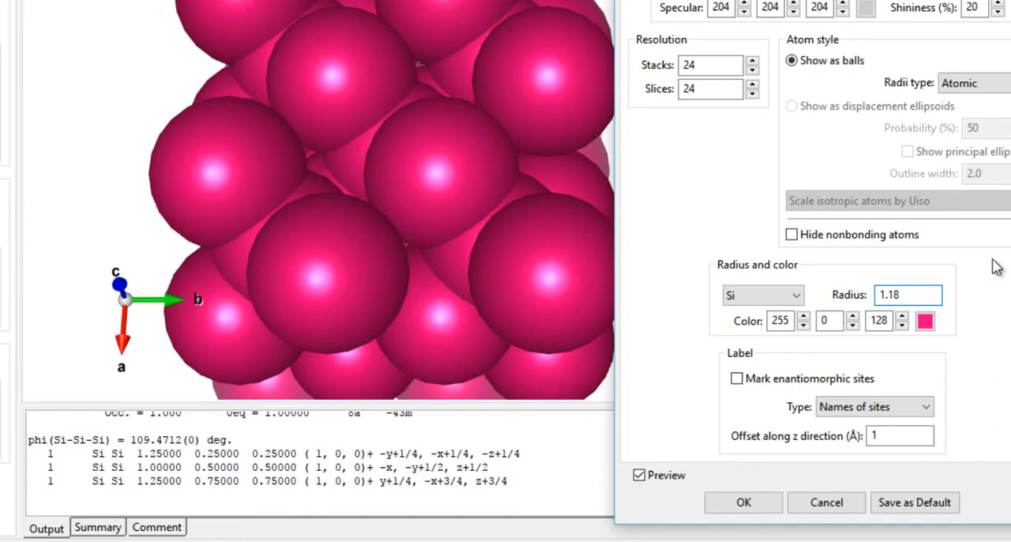
left_click(793, 296)
left_click(793, 296)
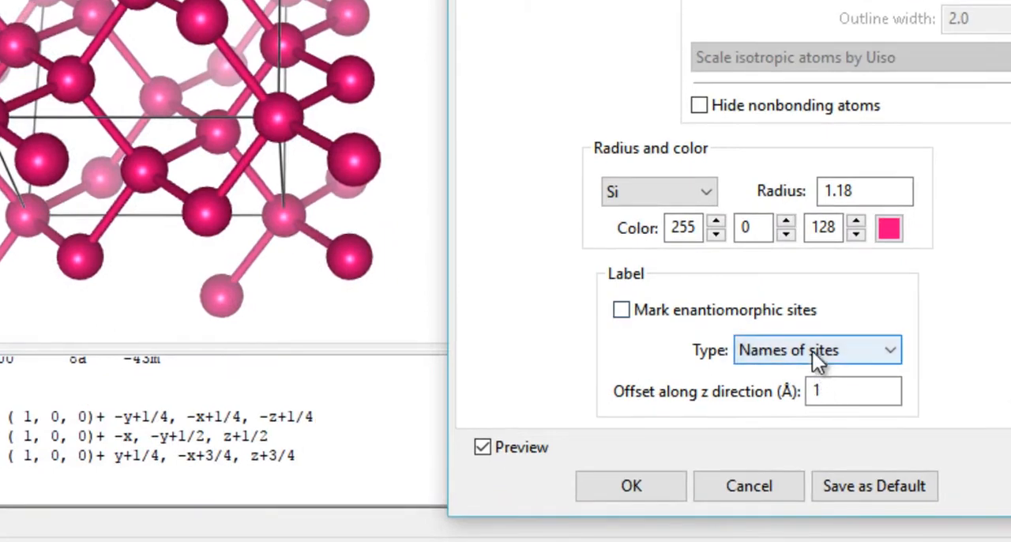
Try Names of elements as the atom label type and return it to Names of sites.
left_click(812, 351)
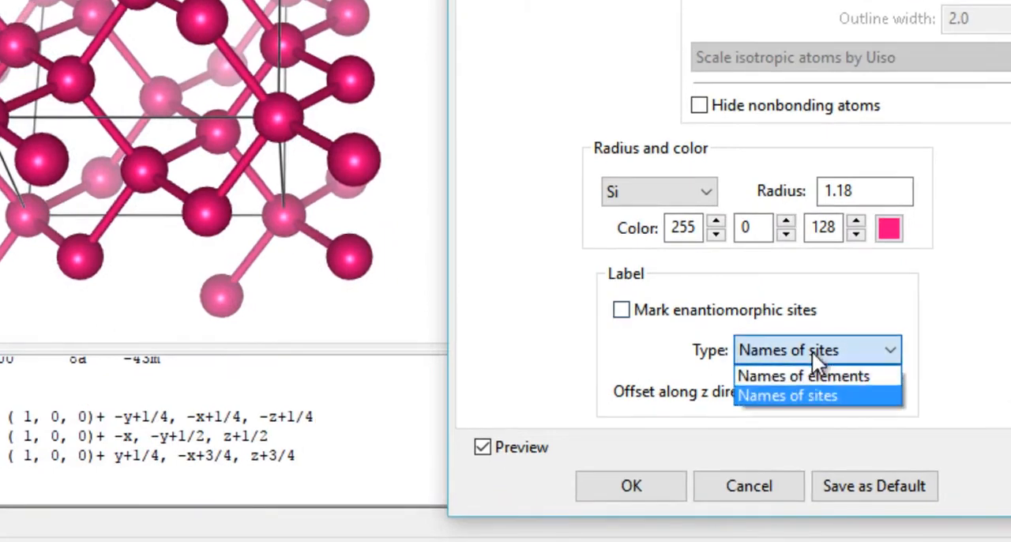
left_click(812, 370)
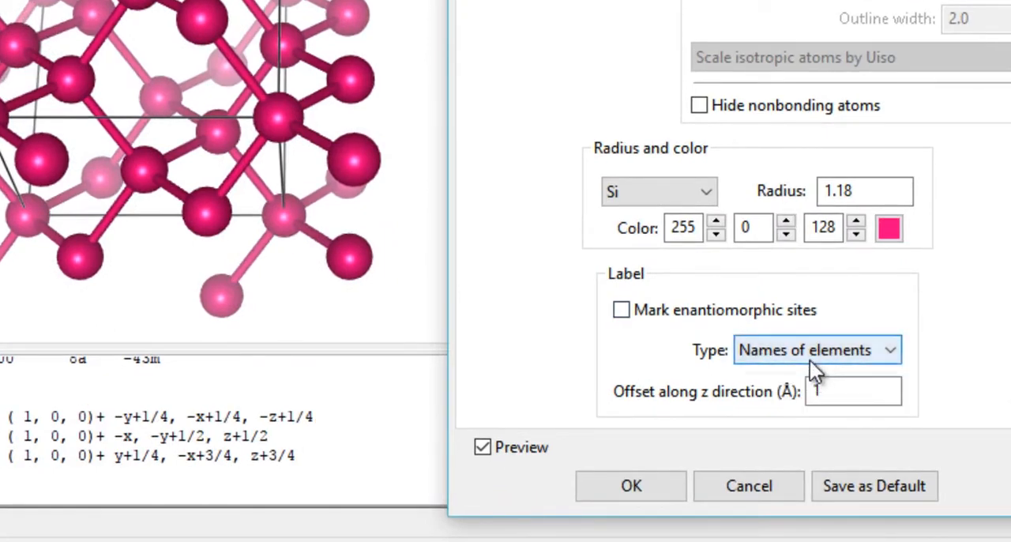
left_click(809, 361)
left_click(813, 385)
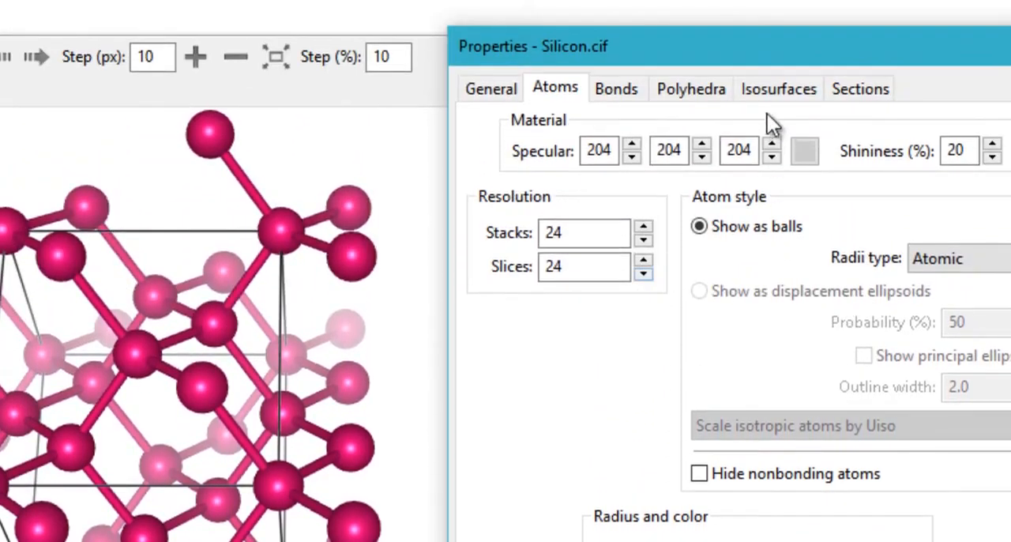
Move the Properties dialog aside, try the Ionic and van der Waals radii types for the atoms, and return to Atomic.
left_click_drag(769, 52, 719, 31)
left_click(900, 243)
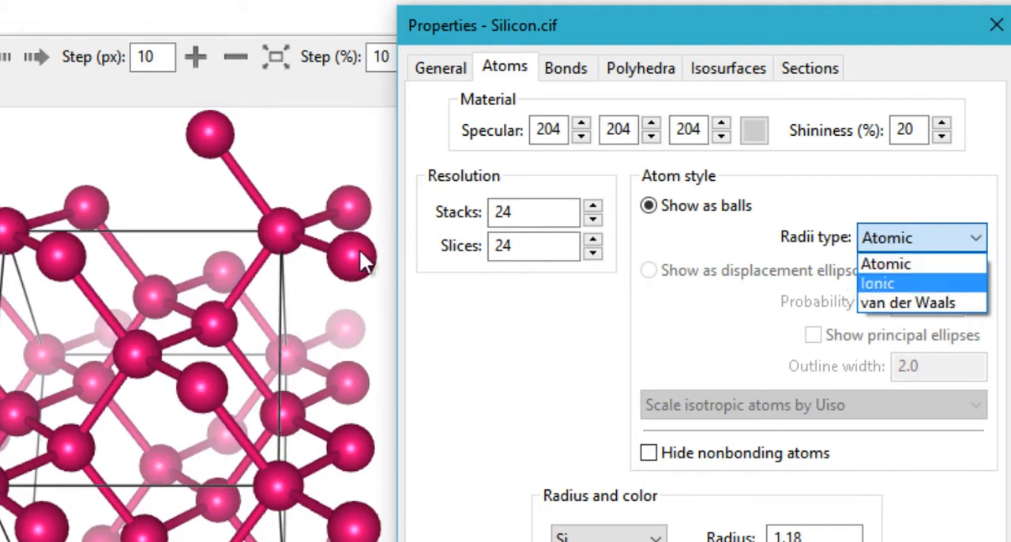
left_click(872, 258)
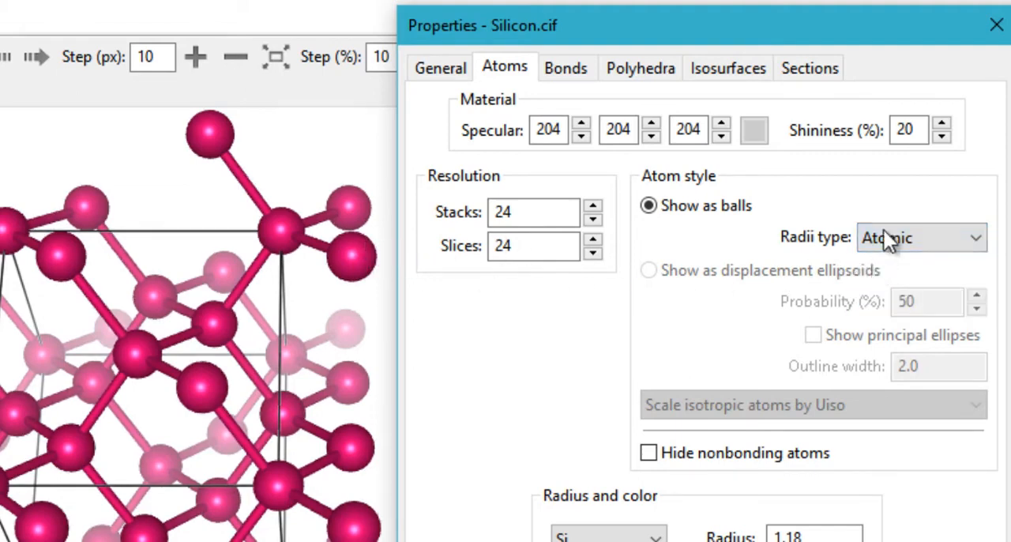
left_click(885, 243)
left_click(888, 277)
left_click(897, 247)
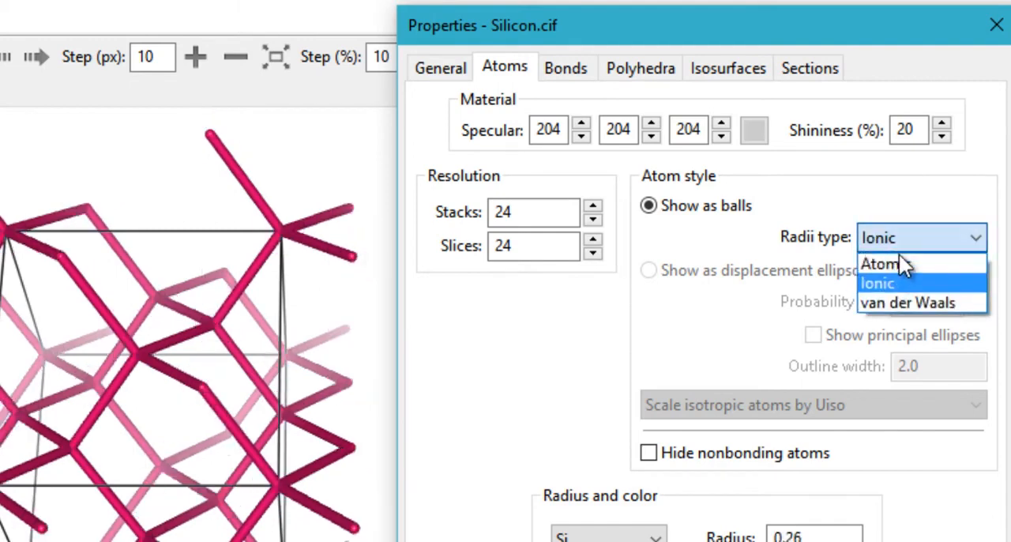
left_click(903, 298)
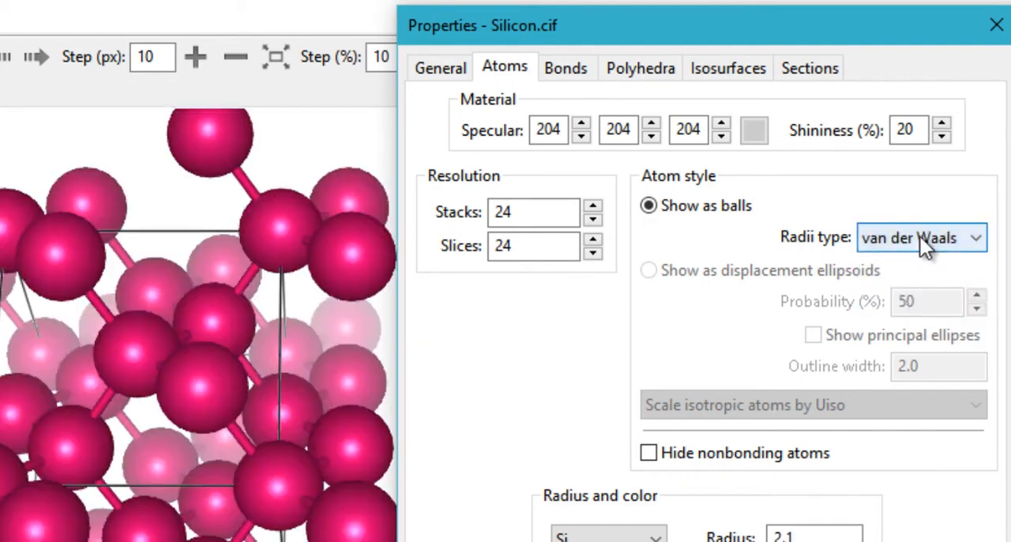
left_click(920, 236)
left_click(914, 261)
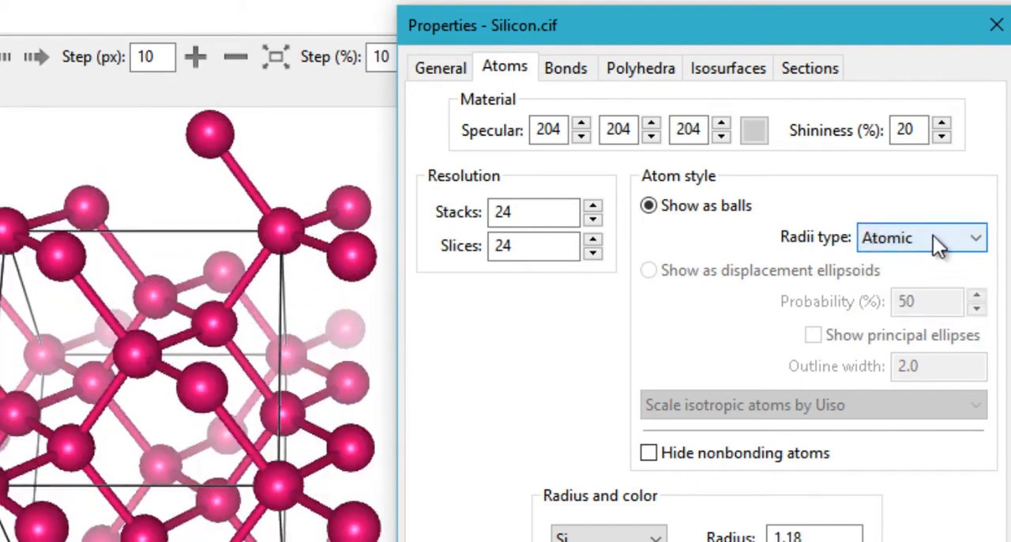
left_click(933, 235)
left_click(940, 263)
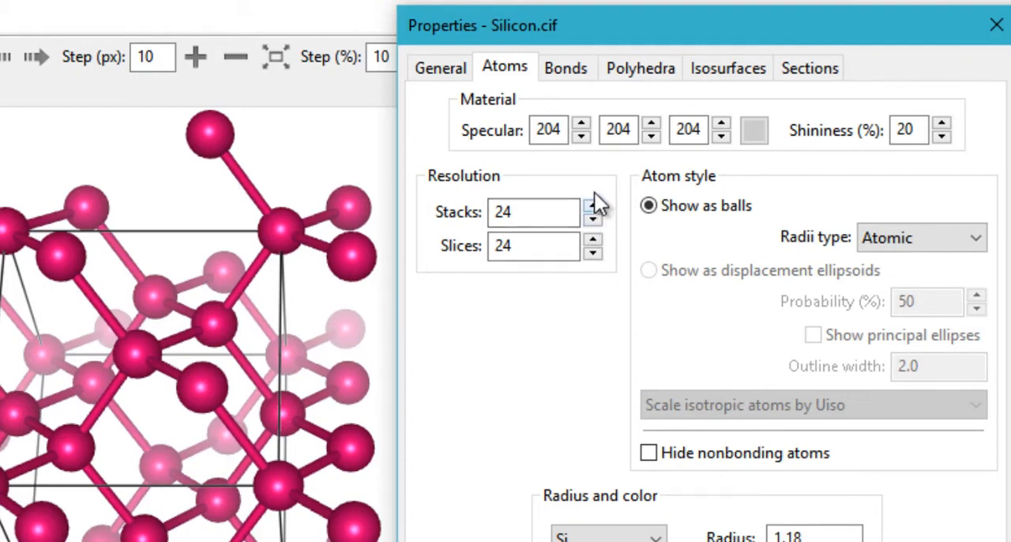
Choose blue (0, 128, 255) as the specular color of the bond material and rotate the structure.
left_click(576, 77)
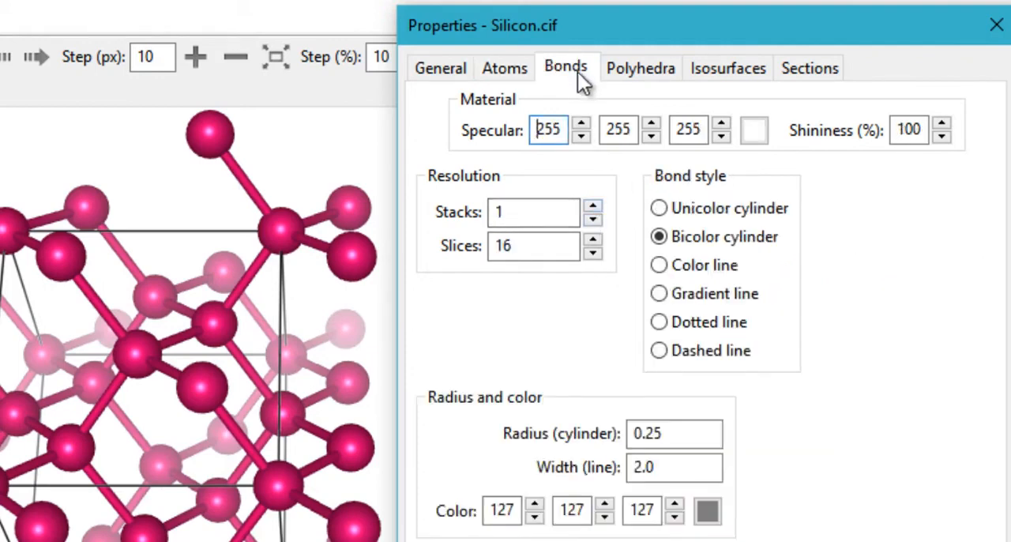
left_click(758, 137)
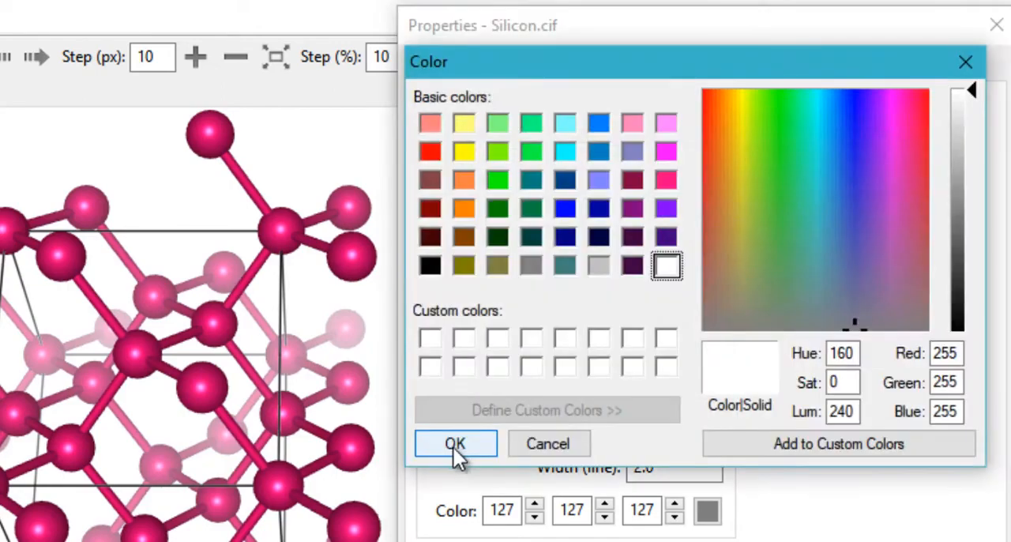
left_click(595, 124)
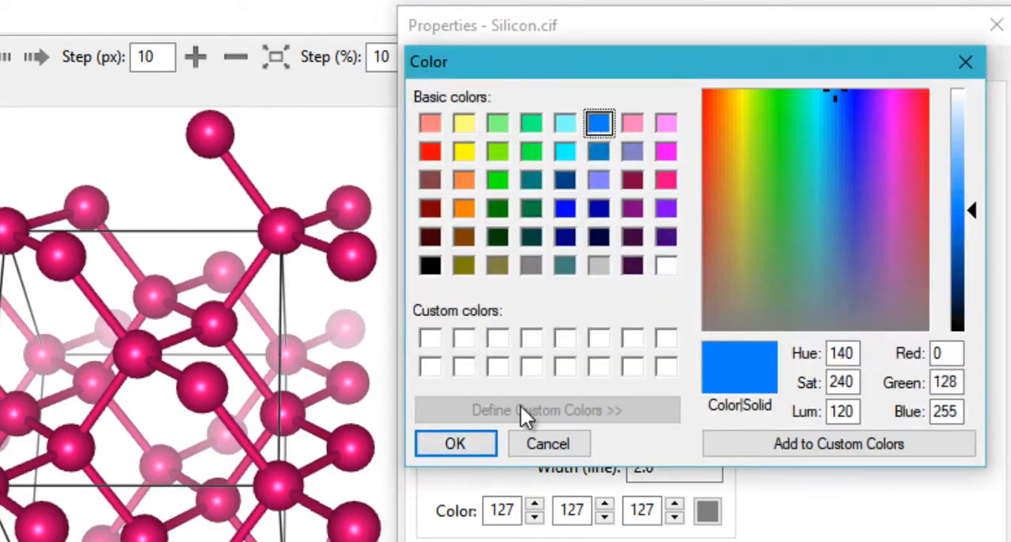
left_click(436, 444)
left_click_drag(346, 433, 380, 332)
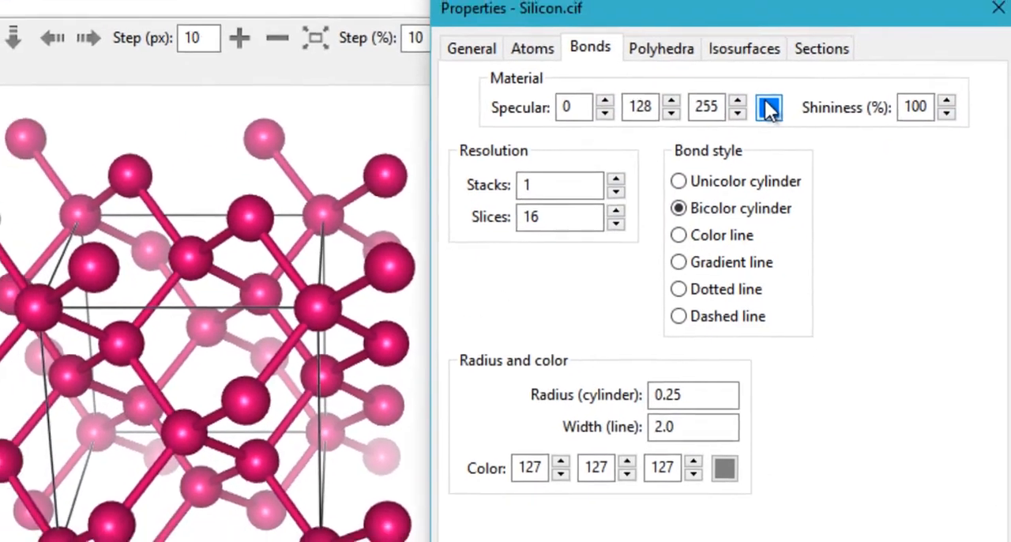
Set the specular color of the bond material back to white.
left_click(754, 130)
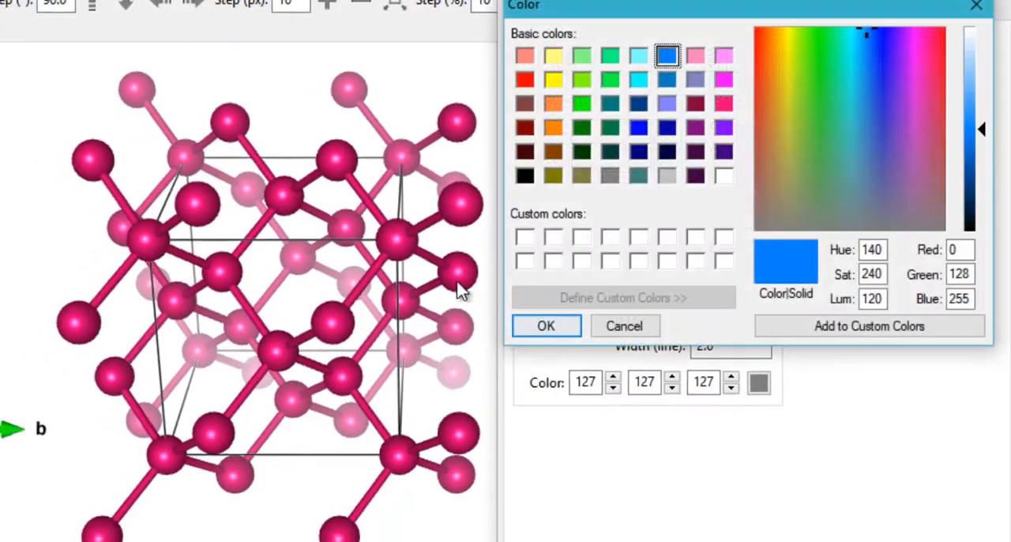
left_click(720, 180)
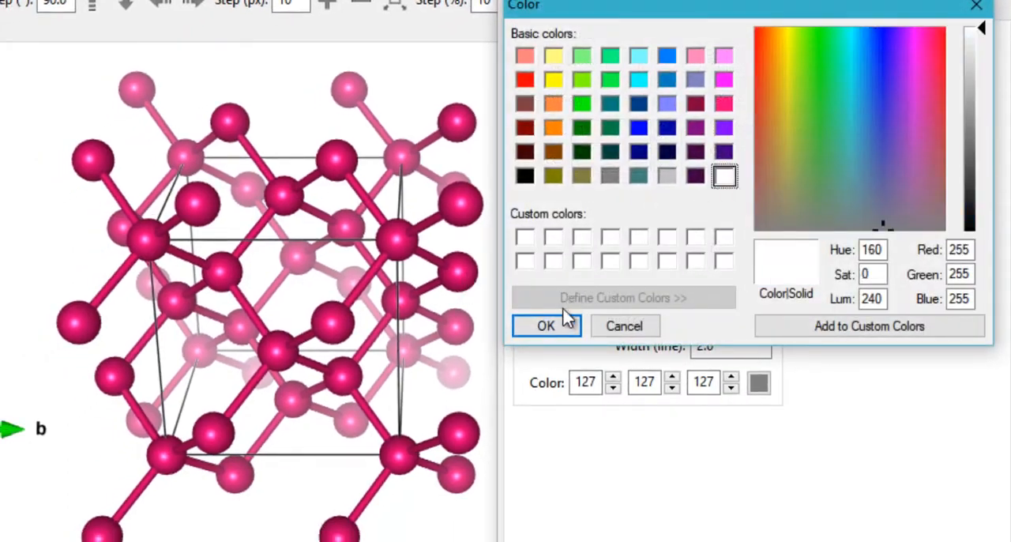
left_click(546, 325)
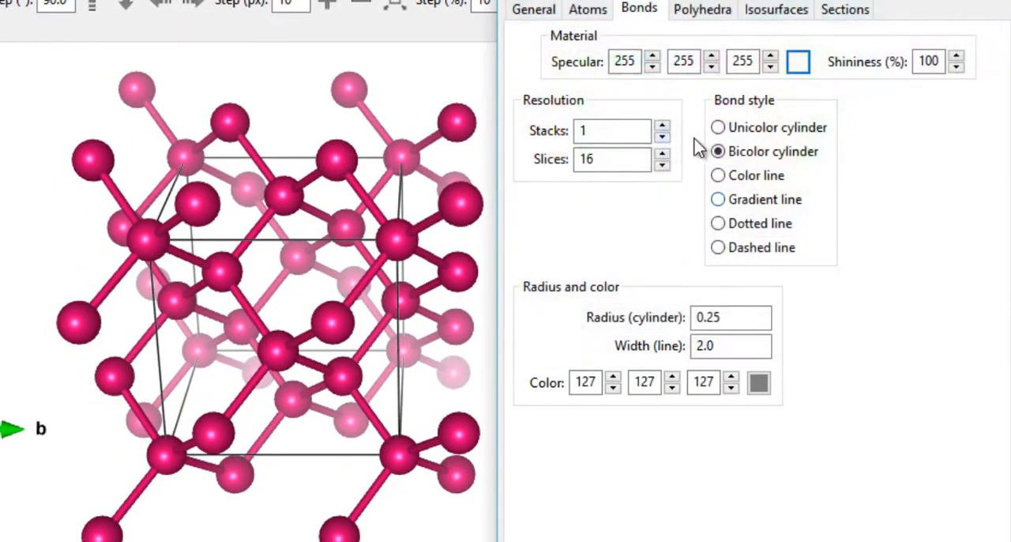
Try the bond styles in turn from Unicolor cylinder through Bicolor cylinder, Color line, Gradient line and Dotted line to Dashed line.
left_click(768, 134)
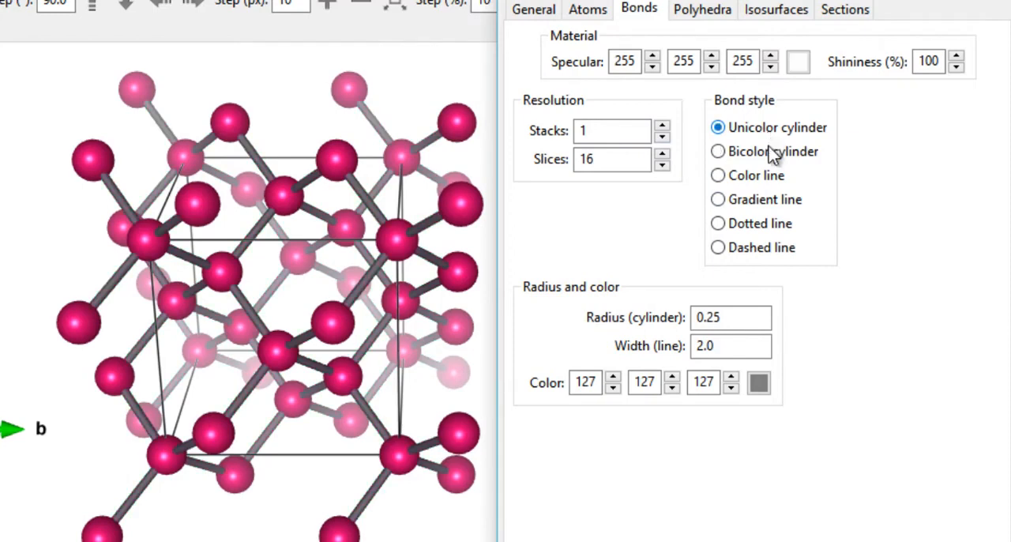
left_click(772, 154)
left_click(758, 178)
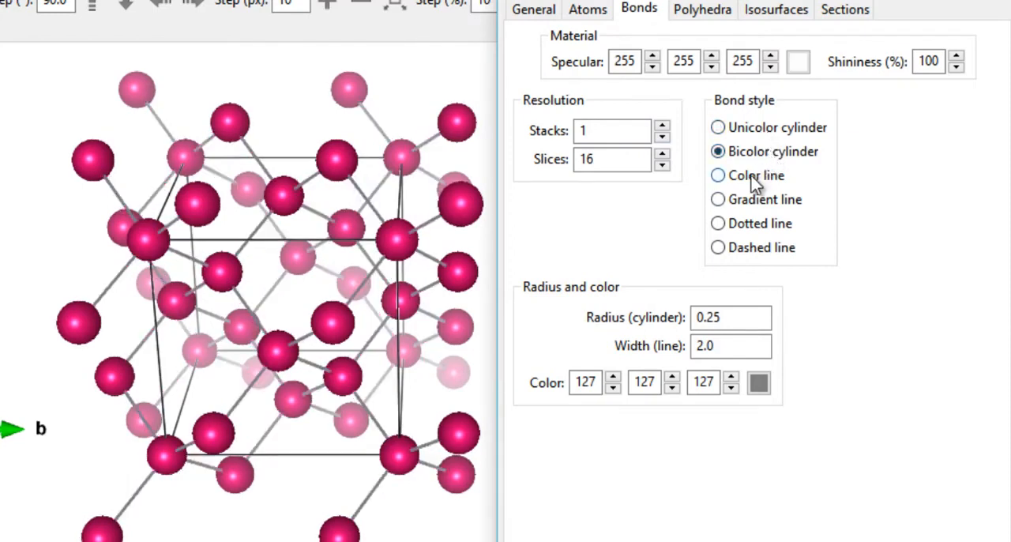
left_click(743, 202)
left_click(743, 226)
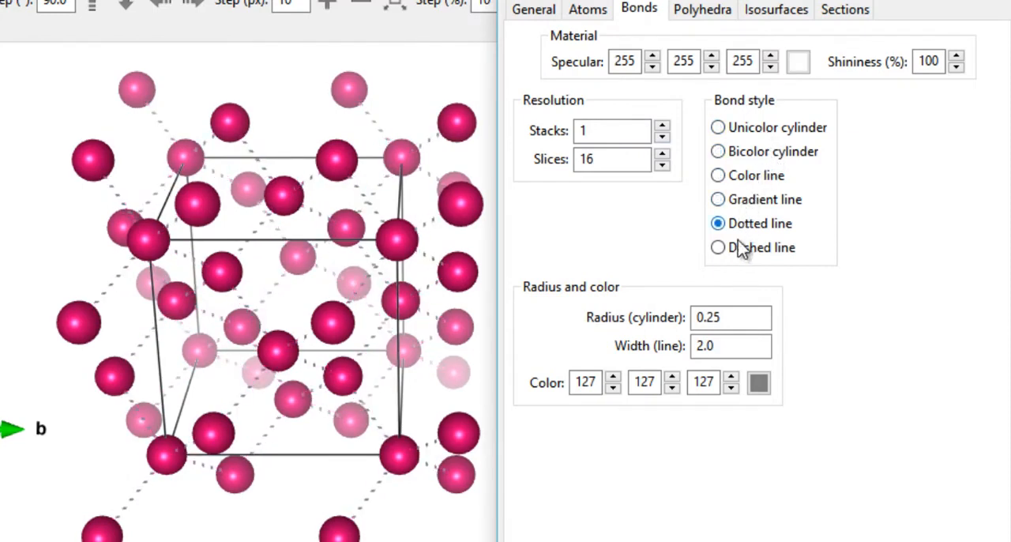
left_click(740, 250)
Try the bond styles in reverse order from Dotted line back to Unicolor cylinder and return to Bicolor cylinder.
left_click(751, 226)
left_click(763, 202)
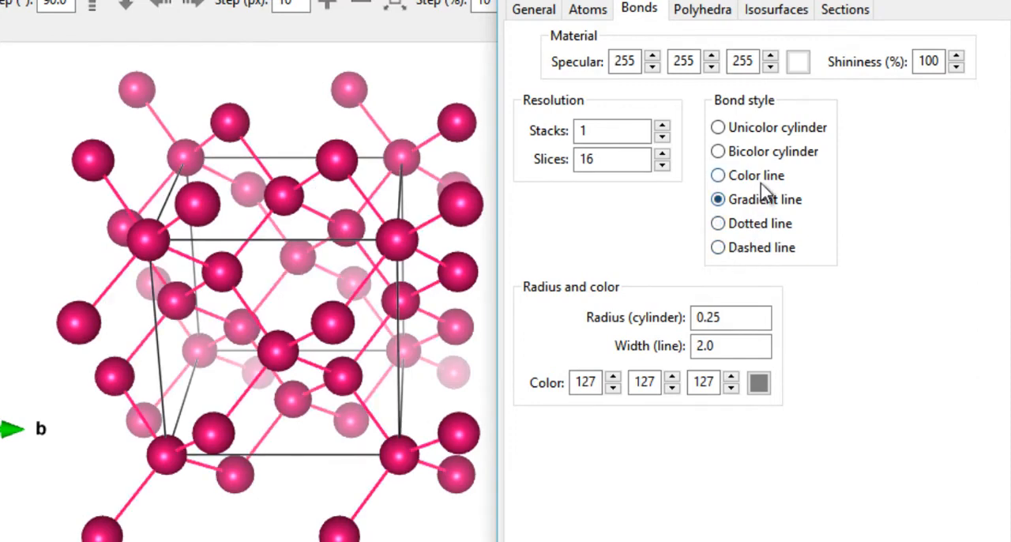
left_click(776, 176)
left_click(772, 153)
left_click(778, 128)
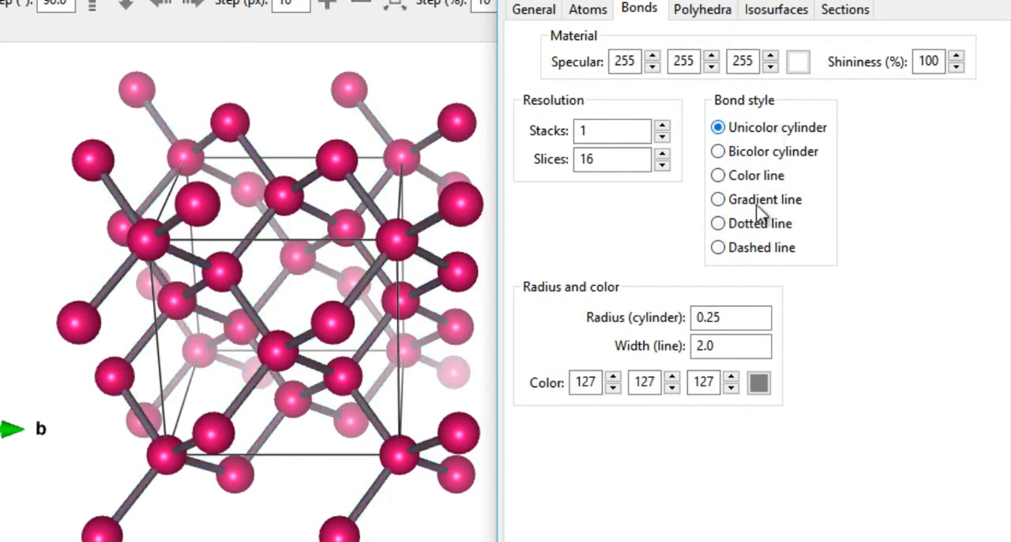
left_click(784, 151)
left_click(798, 130)
left_click(801, 152)
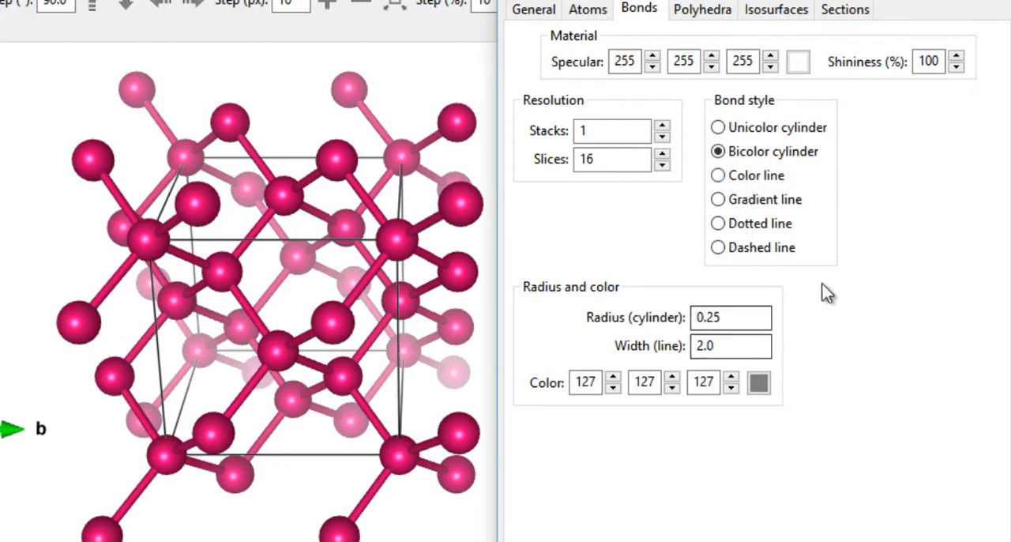
View the polyhedra properties, return to the general properties, and apply a shininess of 0% to the Shapes material.
left_click(726, 11)
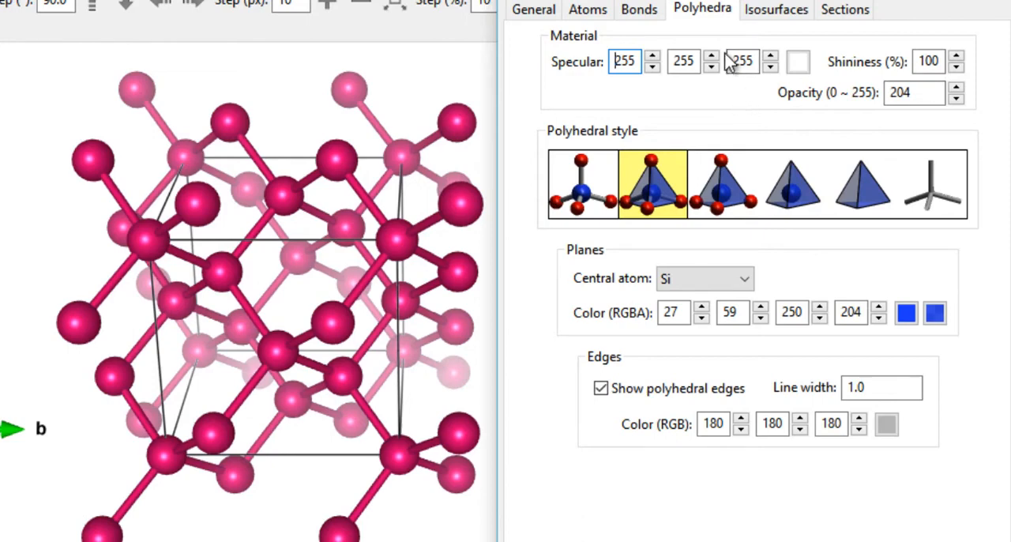
left_click(550, 15)
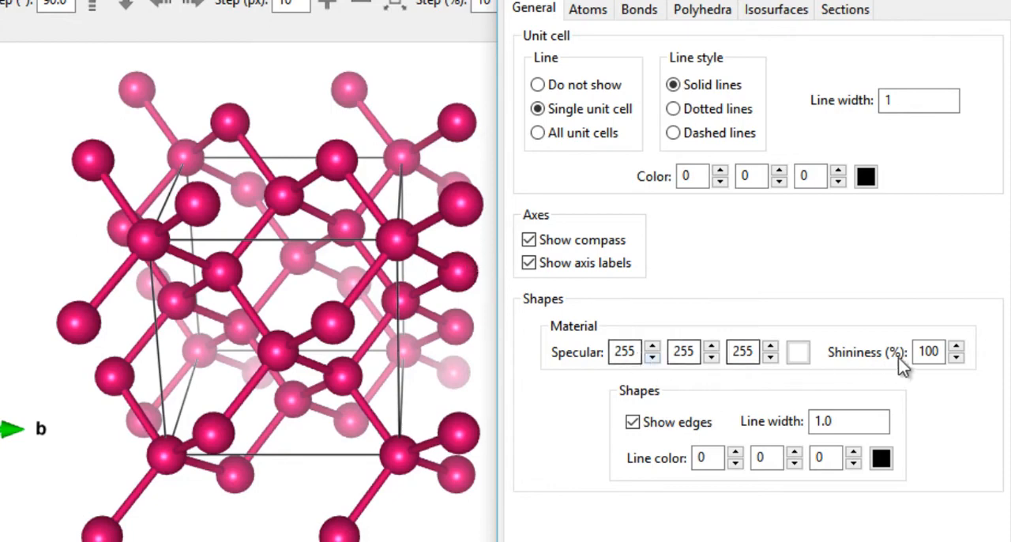
left_click(956, 357)
left_click(956, 357)
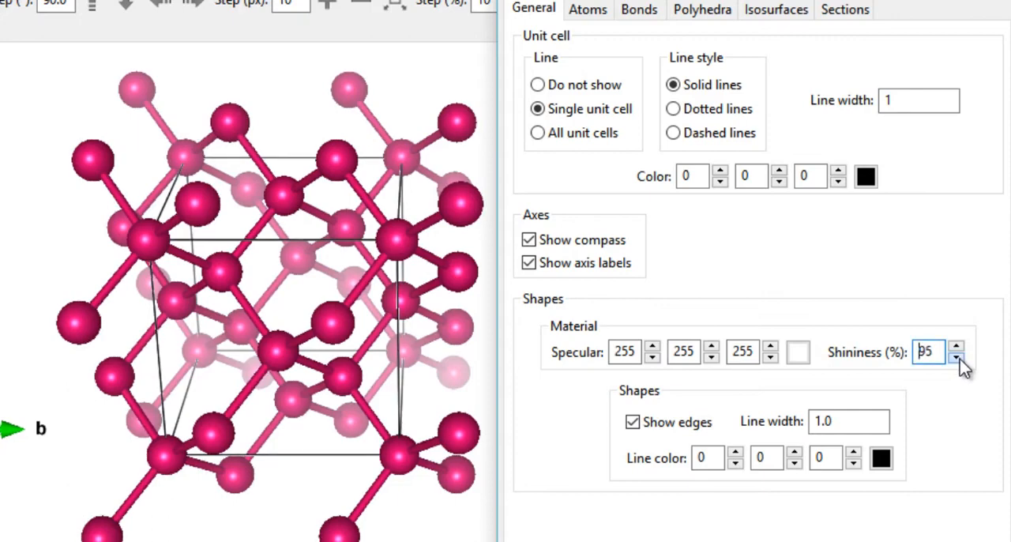
left_click_drag(959, 359, 958, 359)
left_click(930, 357)
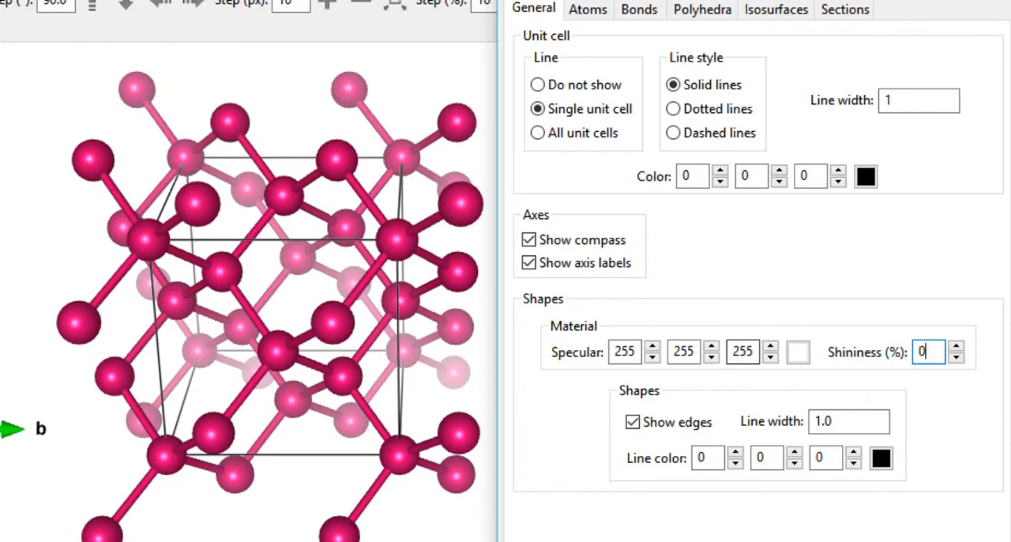
key("Return")
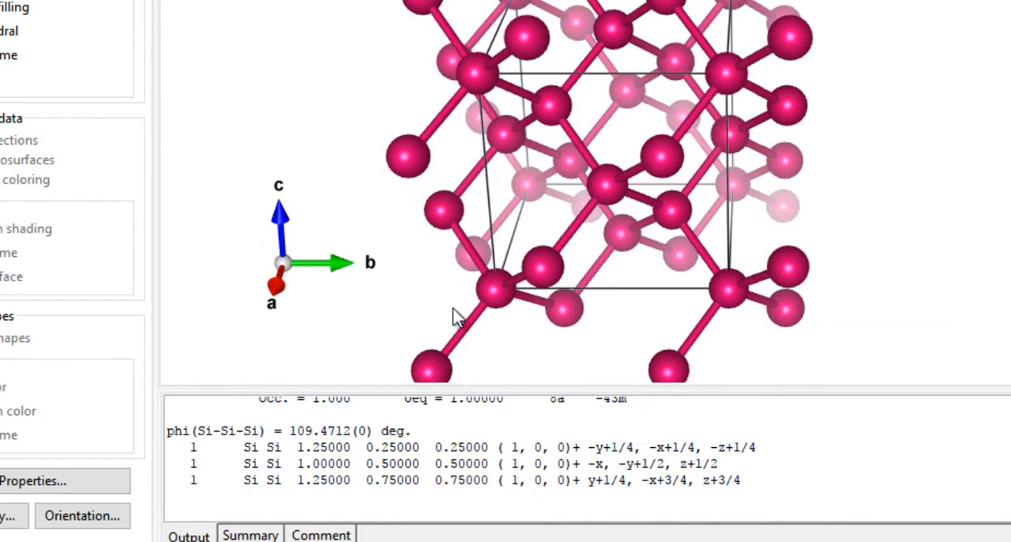
Reopen the properties, apply dark red (64, 0, 0) as the specular color of the Shapes material, and rotate the structure.
left_click(122, 480)
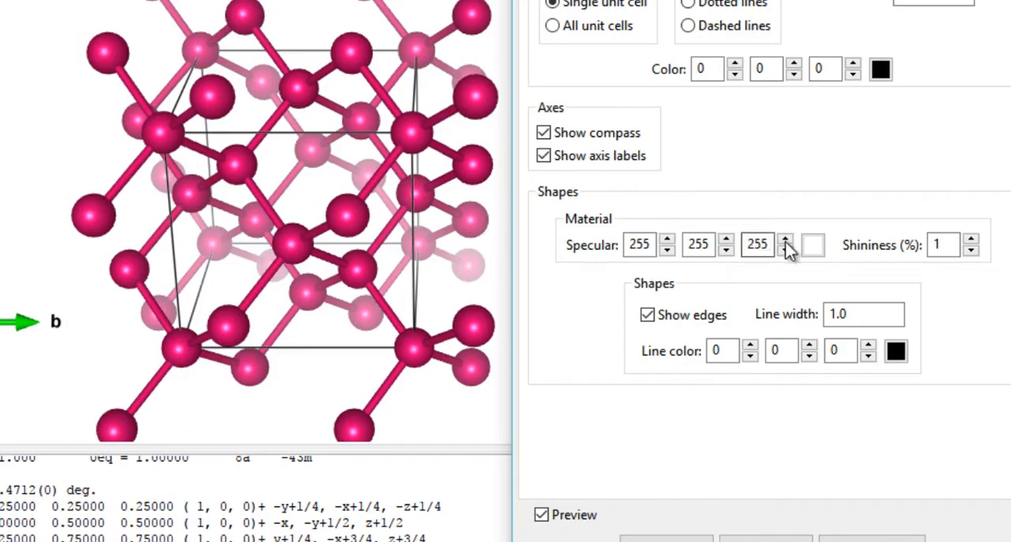
left_click(813, 245)
left_click(541, 44)
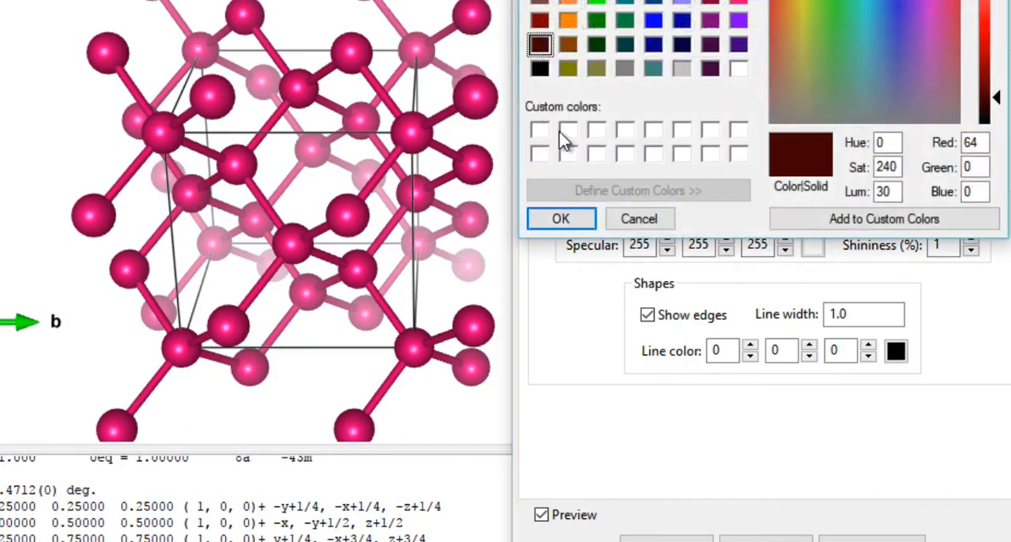
left_click(561, 218)
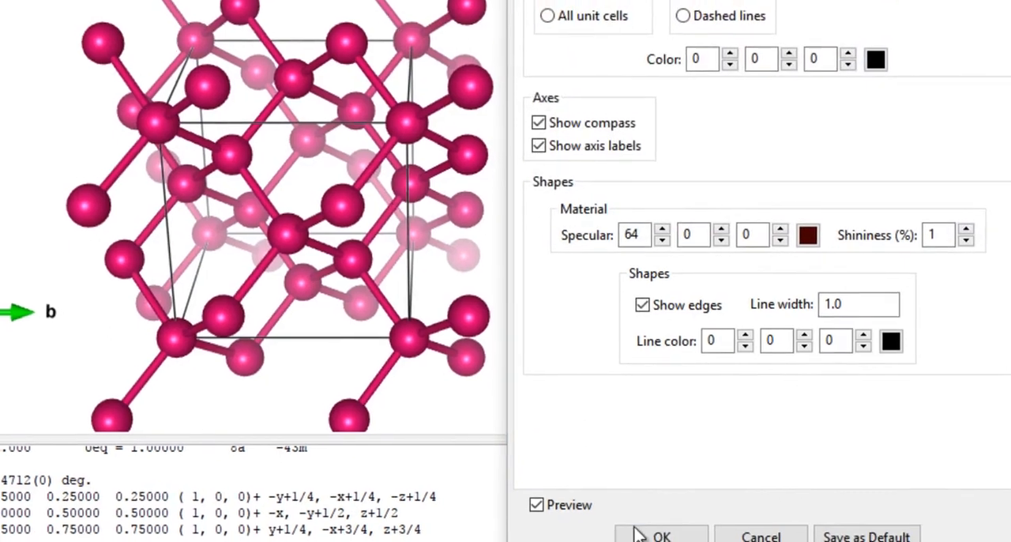
left_click(667, 539)
left_click_drag(256, 55, 223, 163)
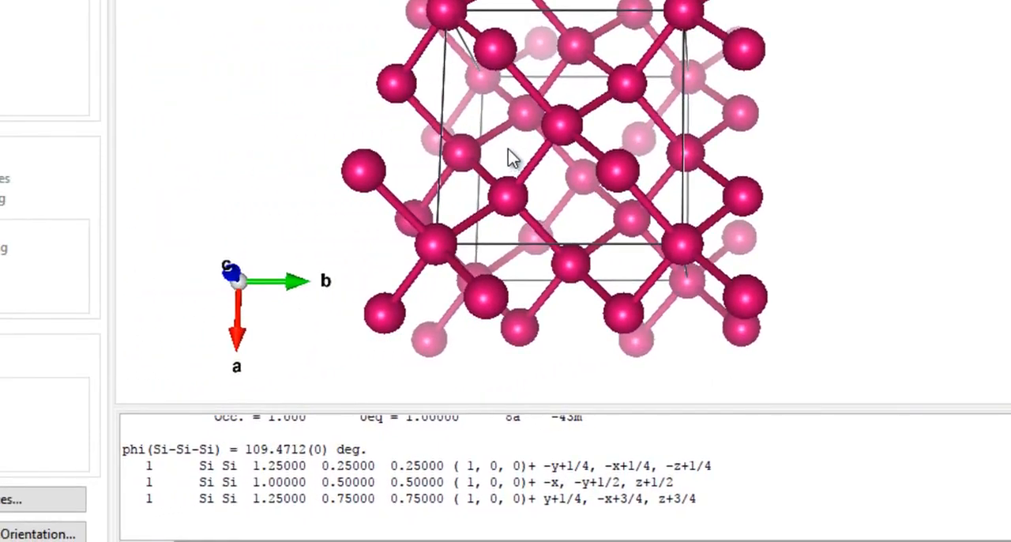
left_click_drag(509, 151, 628, 102)
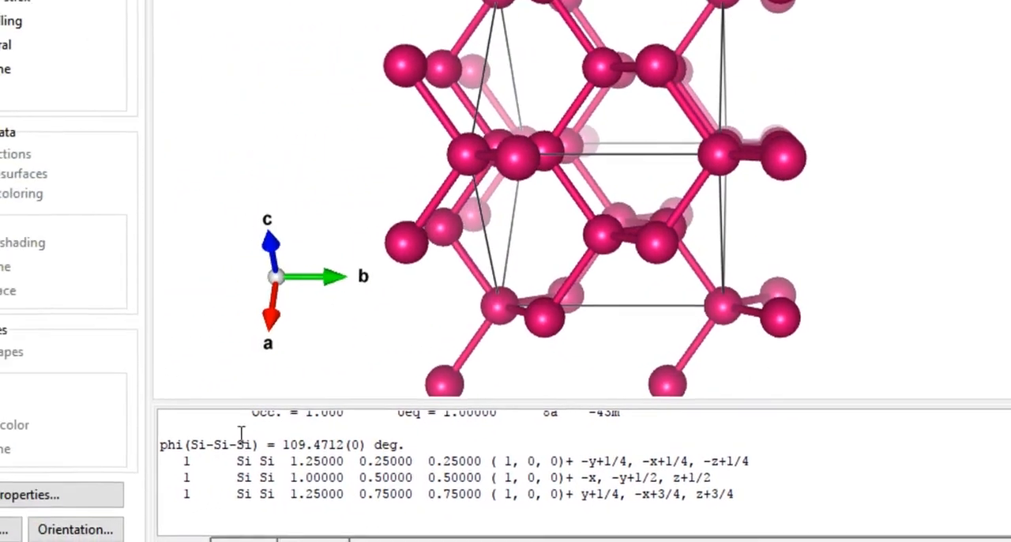
Open the properties and apply dark red (64, 0, 0) as the Shapes specular color once more.
left_click(71, 494)
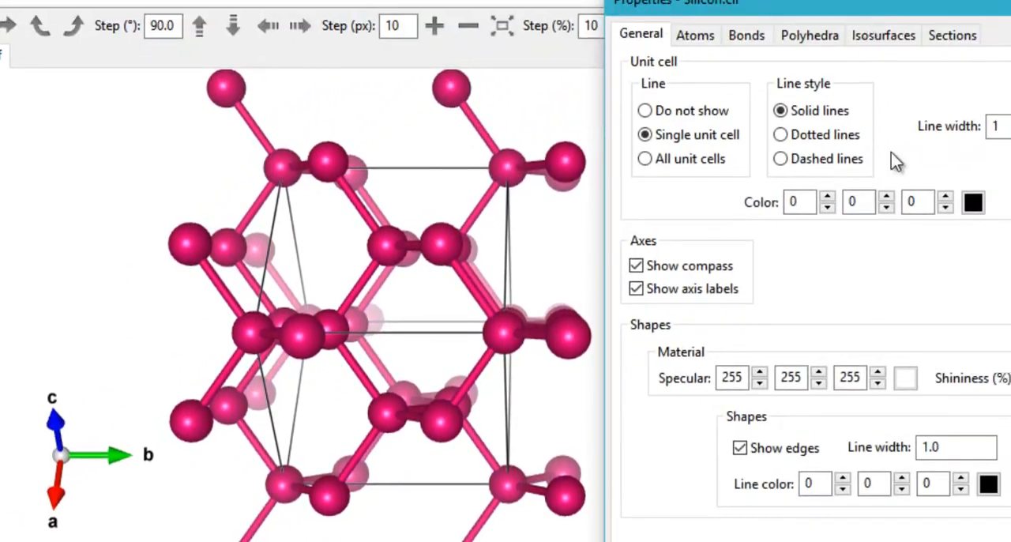
left_click(908, 384)
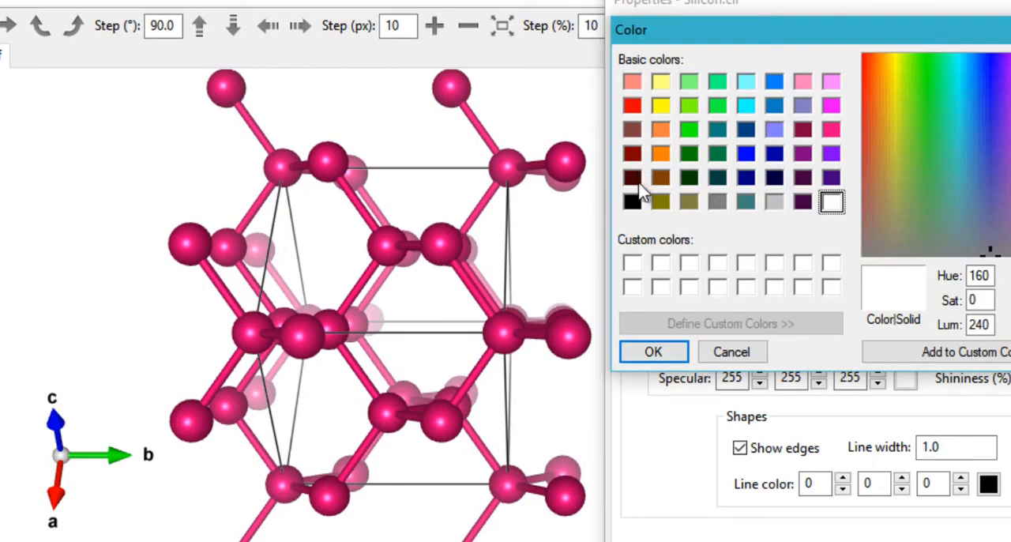
left_click(633, 178)
left_click(653, 352)
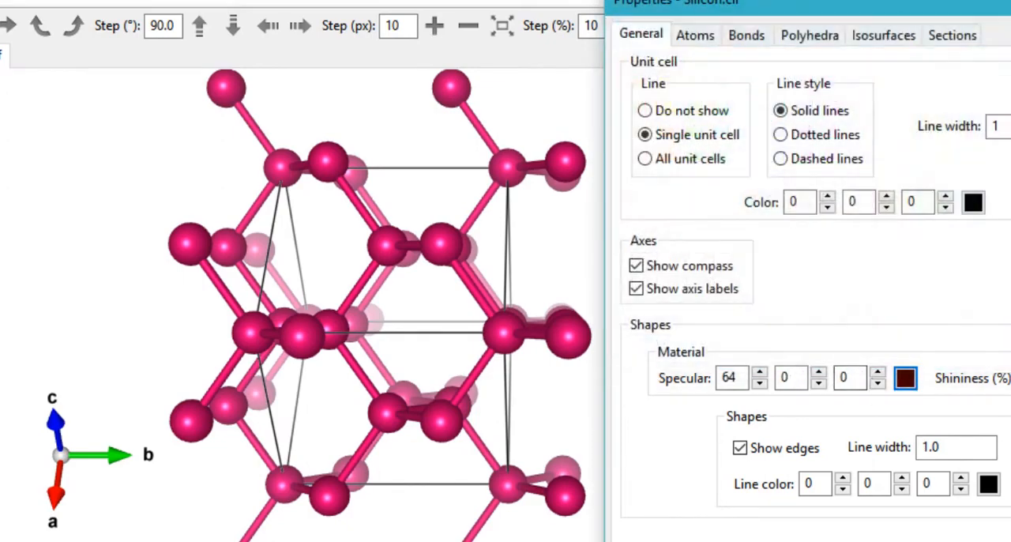
left_click(932, 540)
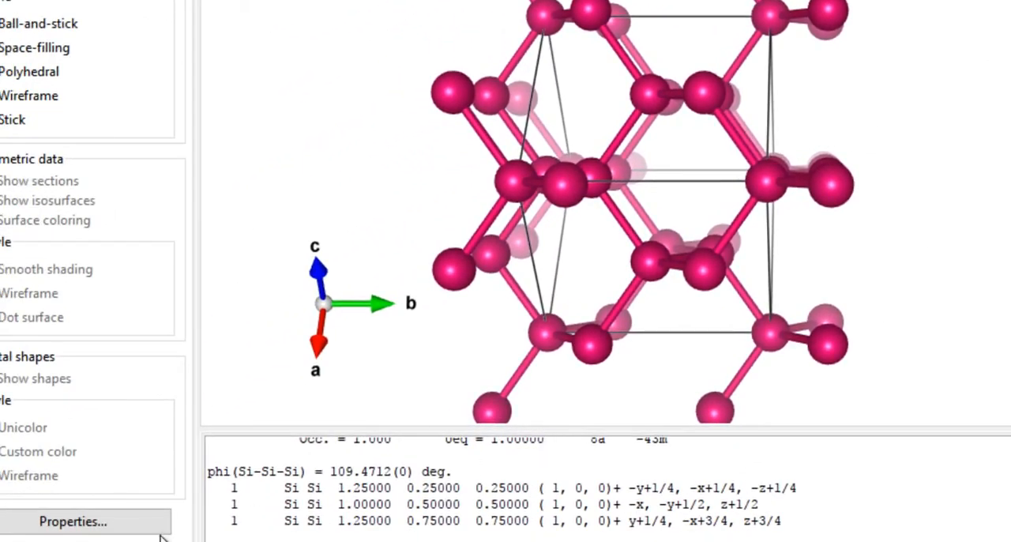
Try blue (0, 128, 192) as the specular color of the Shapes material and apply it.
left_click(158, 529)
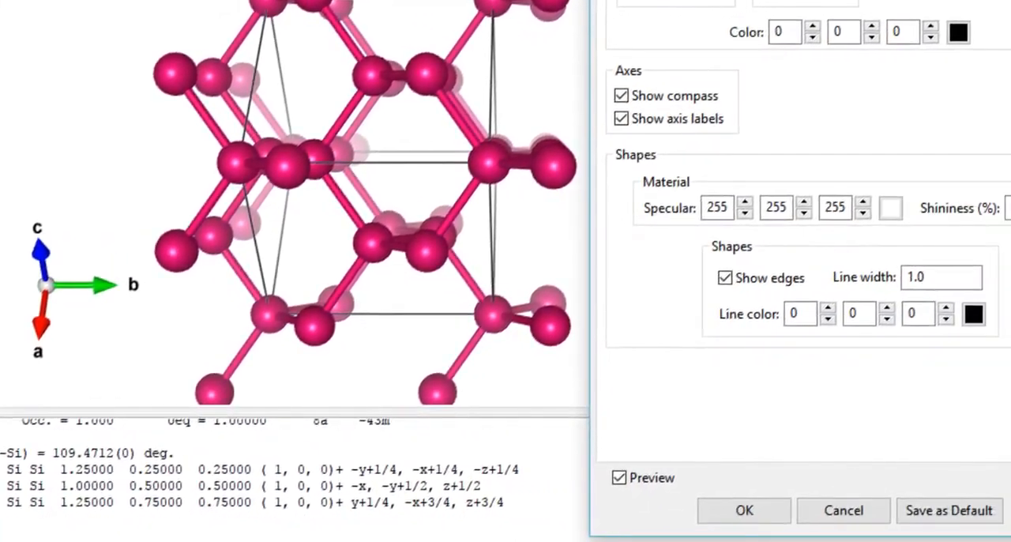
left_click(890, 208)
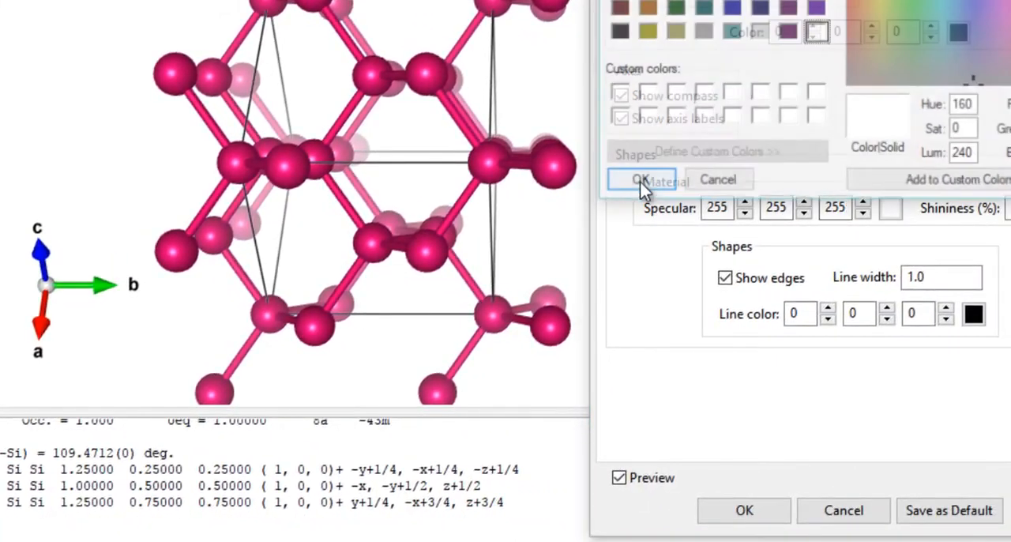
left_click(731, 0)
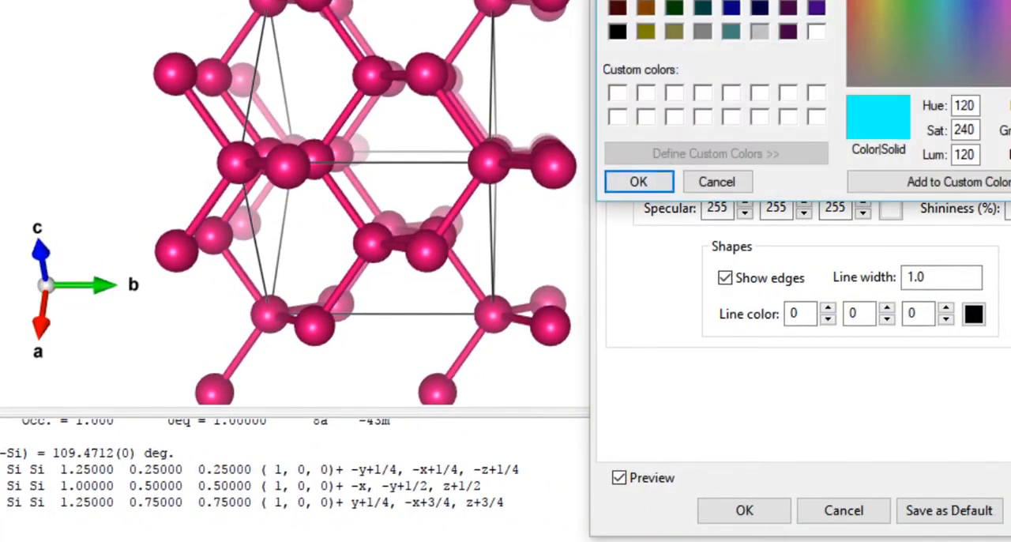
left_click(759, 0)
left_click(632, 182)
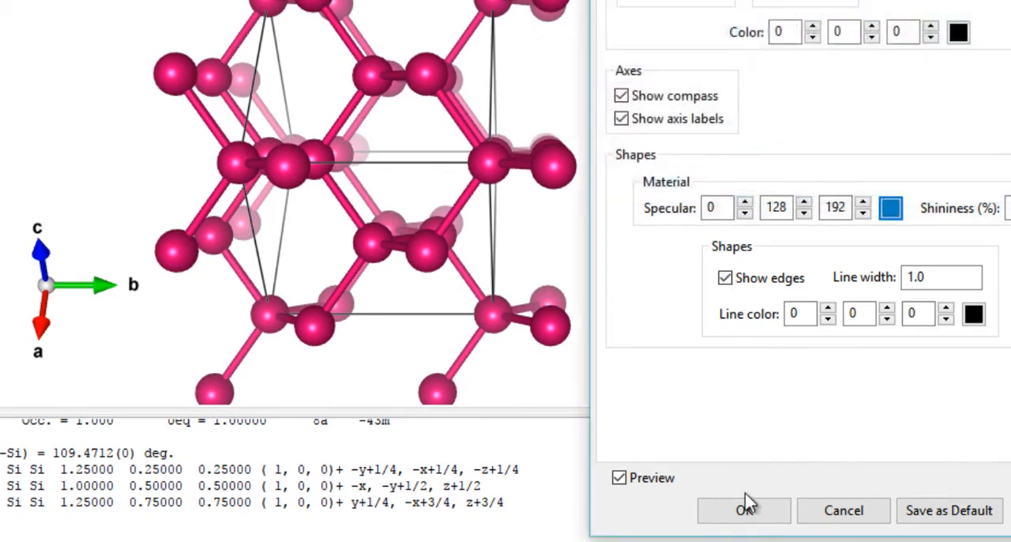
left_click(745, 510)
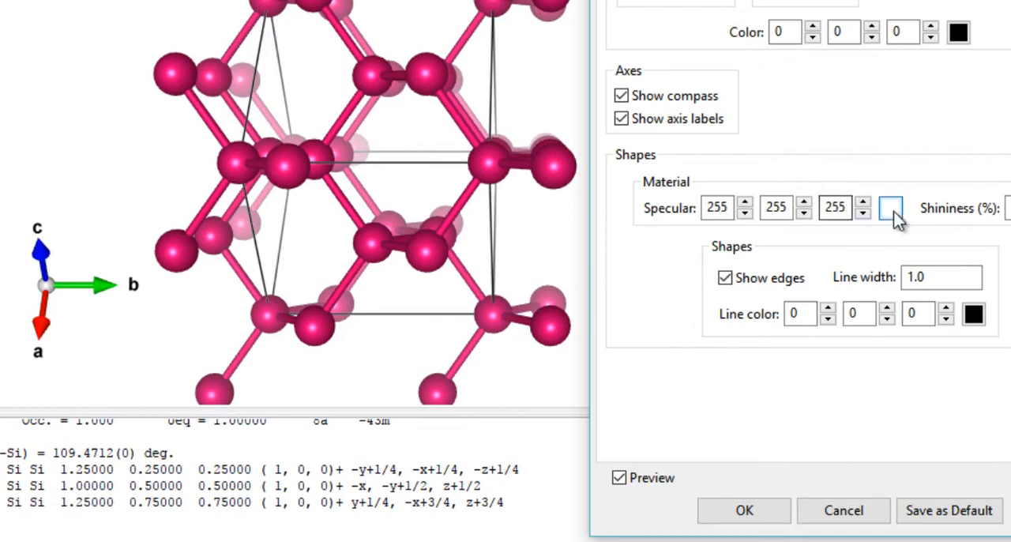
Set the Shapes material's shininess to 100% and choose dark purple (64, 0, 64) as the specular color of the atoms.
left_click_drag(1000, 203, 938, 202)
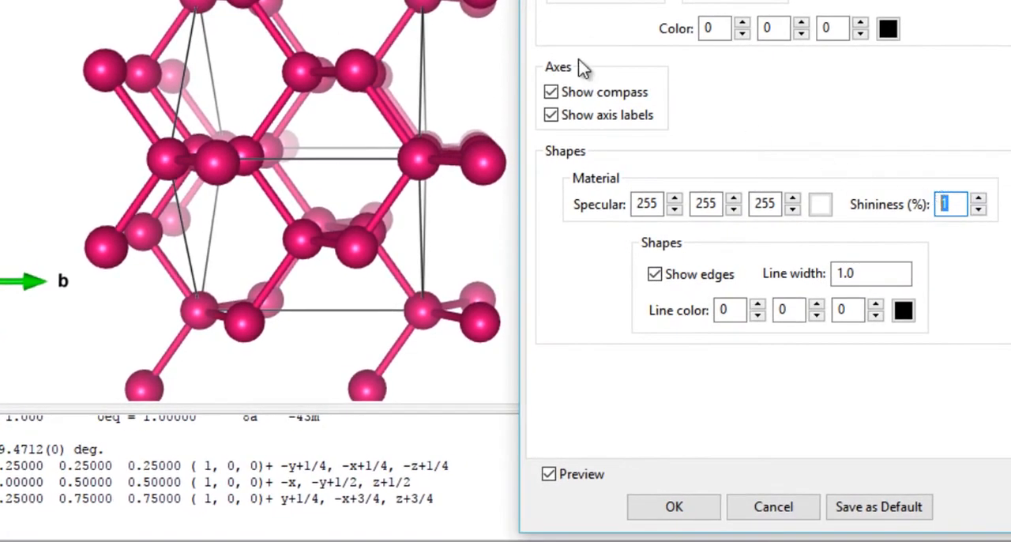
type("100")
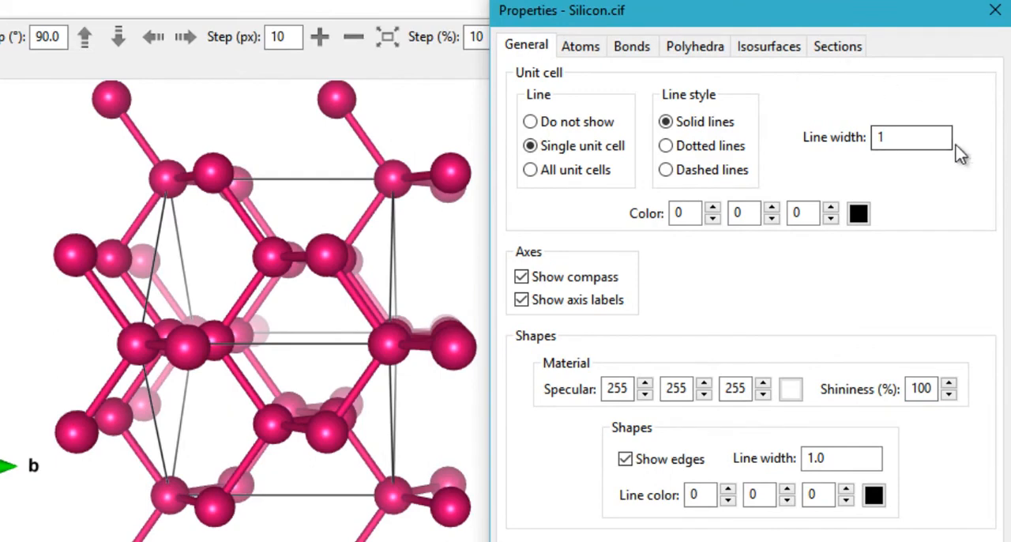
left_click(580, 46)
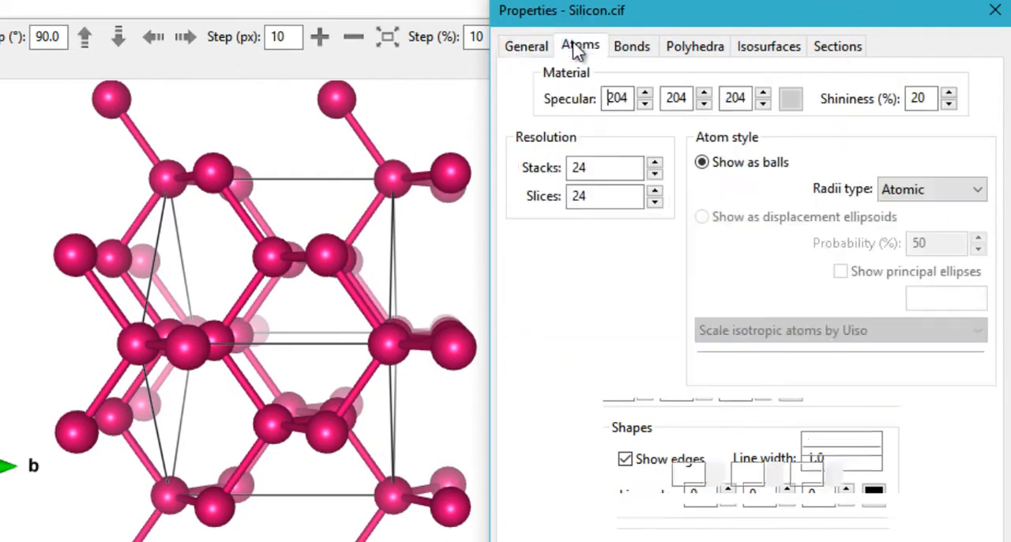
left_click(791, 98)
left_click(687, 211)
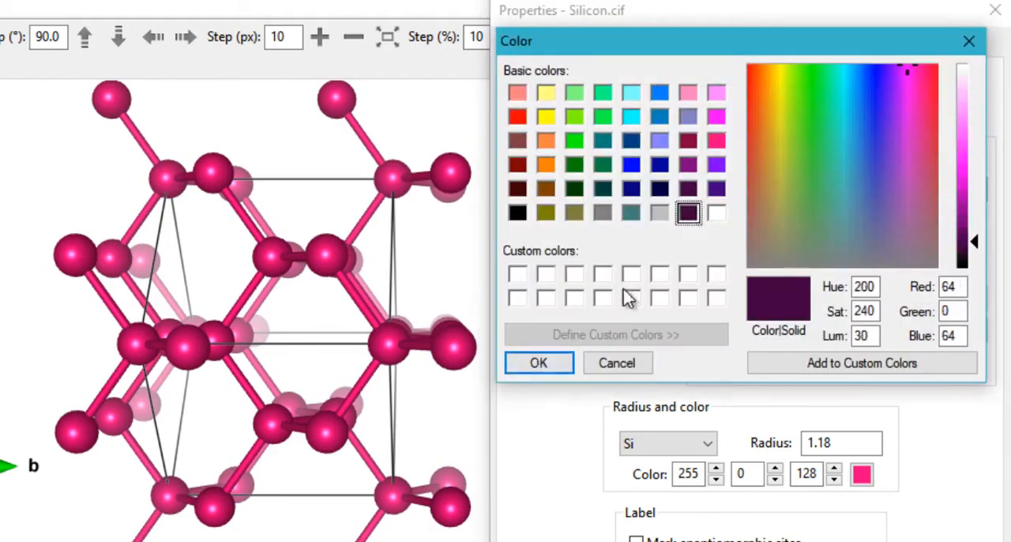
left_click(567, 365)
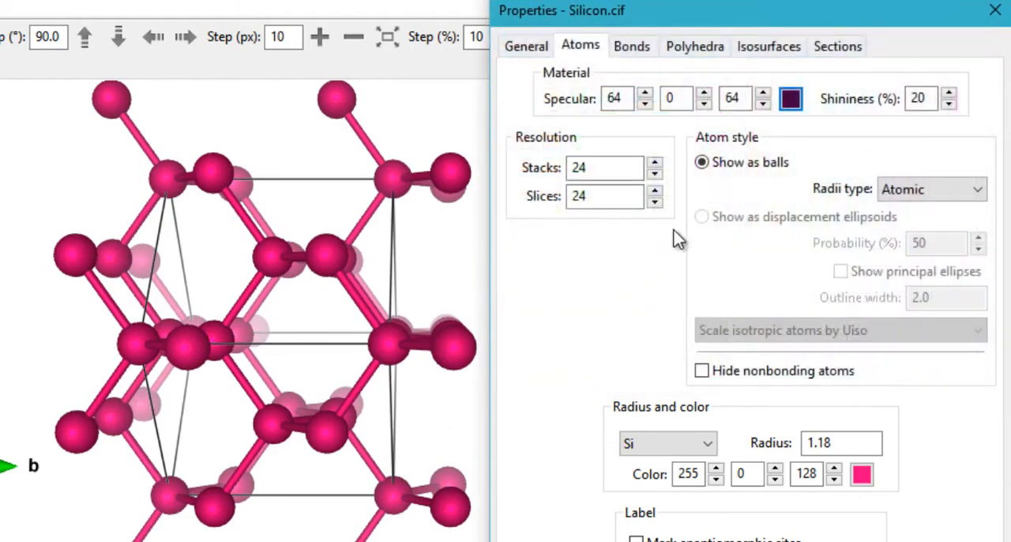
Compare with the general properties and choose orange (255, 128, 64) as the specular color of the atom material.
left_click(526, 48)
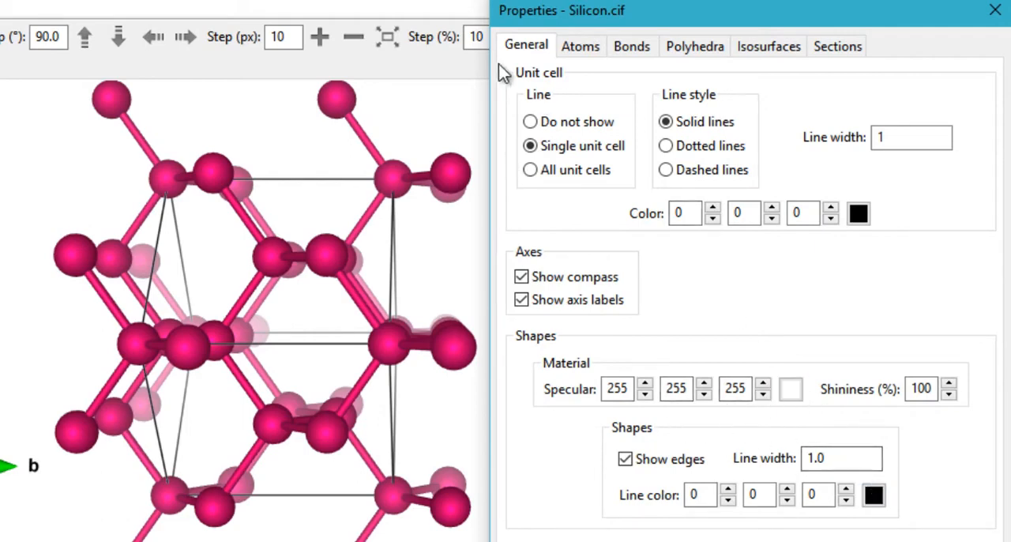
left_click(565, 49)
left_click(790, 98)
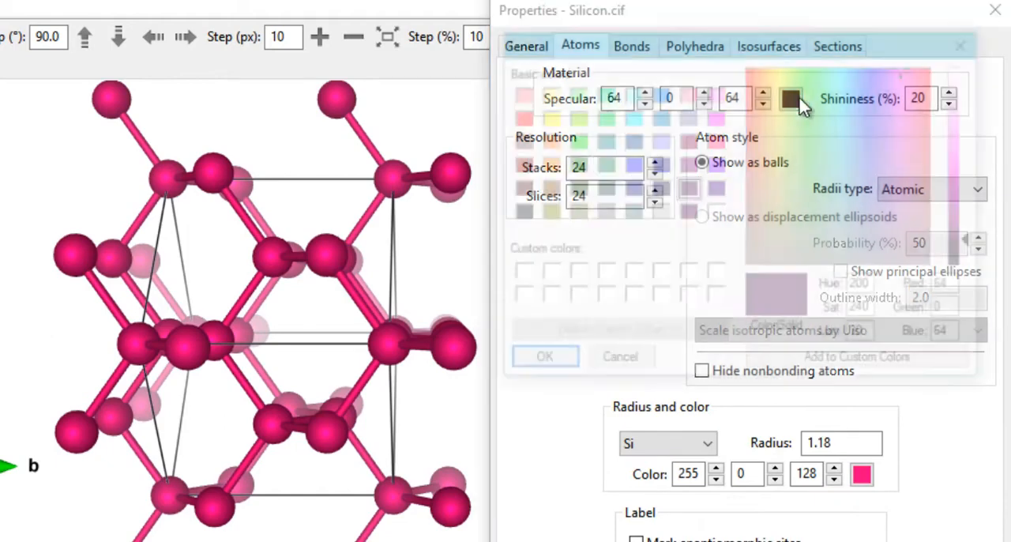
left_click(519, 164)
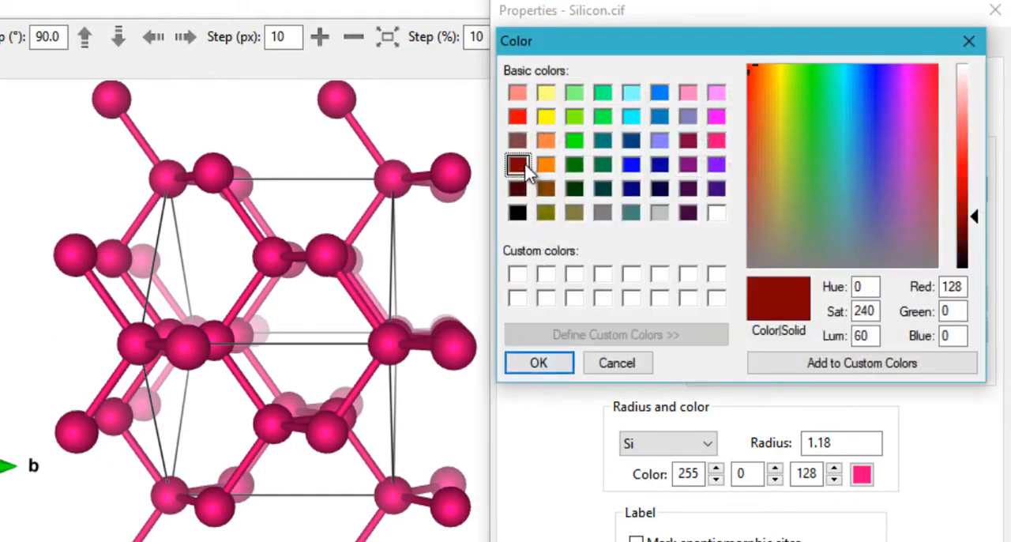
left_click(547, 166)
left_click(550, 142)
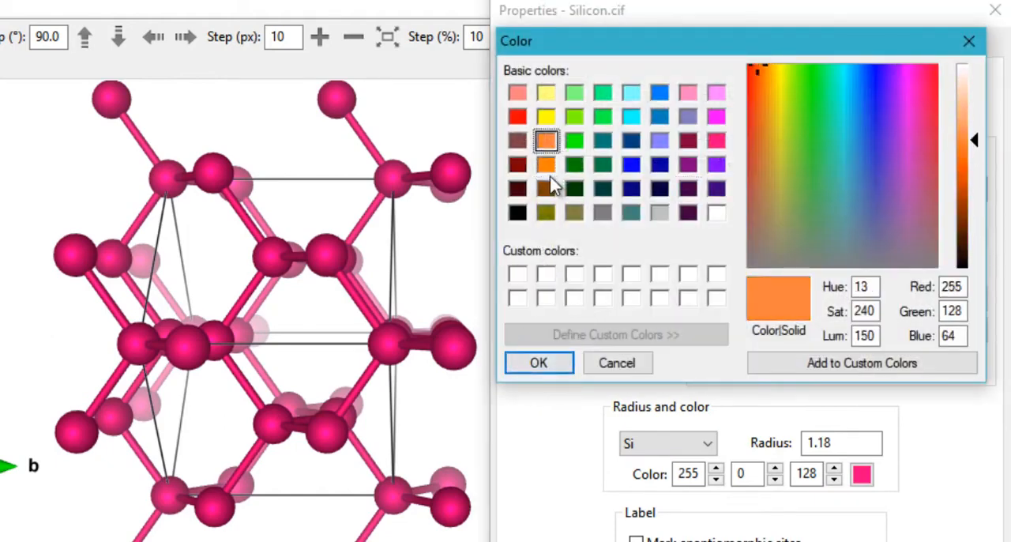
left_click(538, 365)
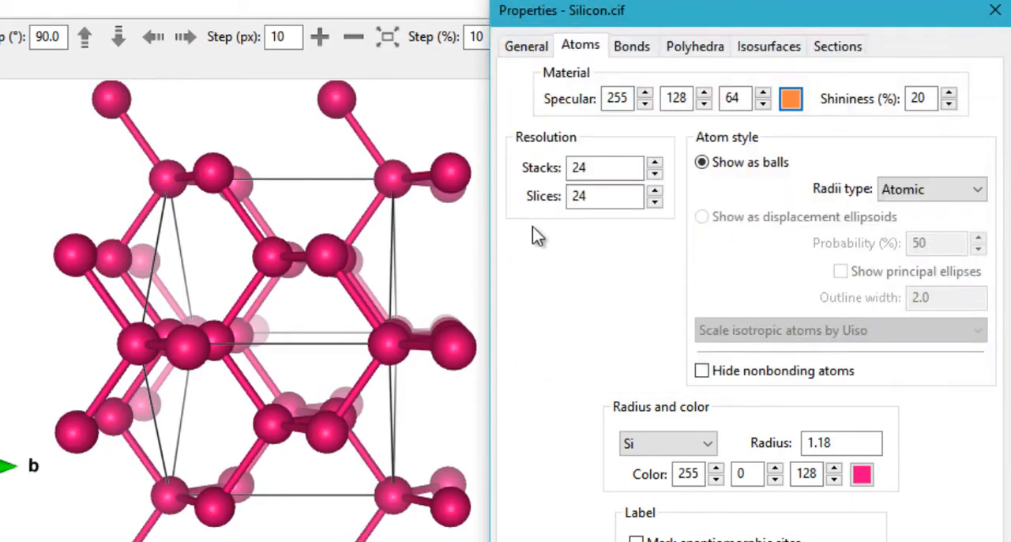
Try black (0, 0, 0) as the specular color of the atom material.
left_click(791, 99)
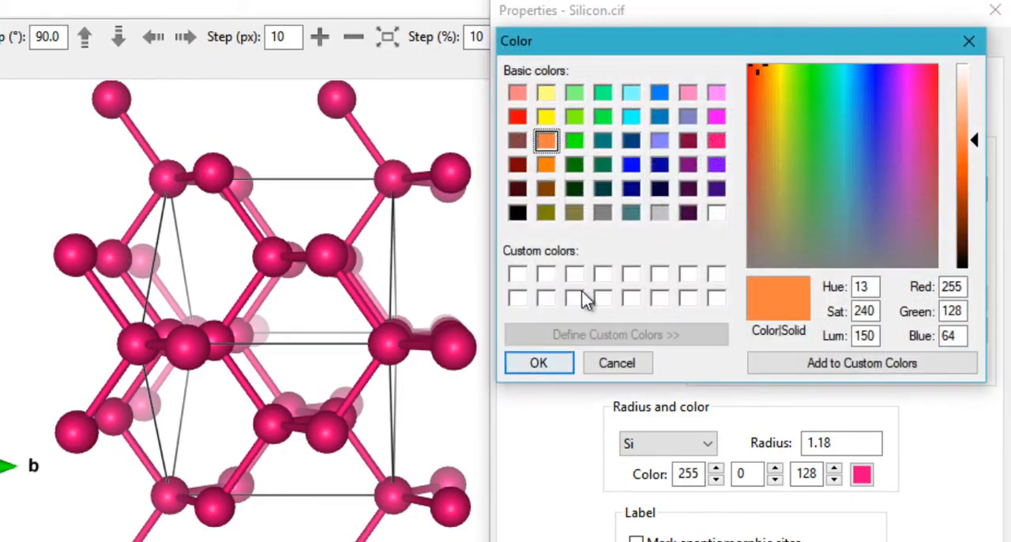
left_click(518, 212)
left_click(540, 361)
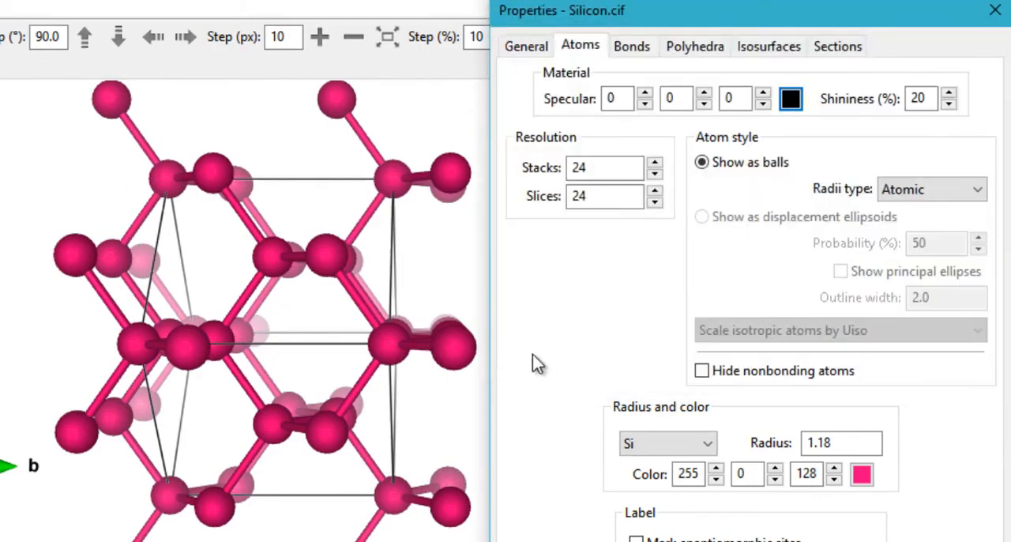
Choose light gray (192, 192, 192) as the atom material's specular color and raise its shininess to 100%.
left_click(791, 99)
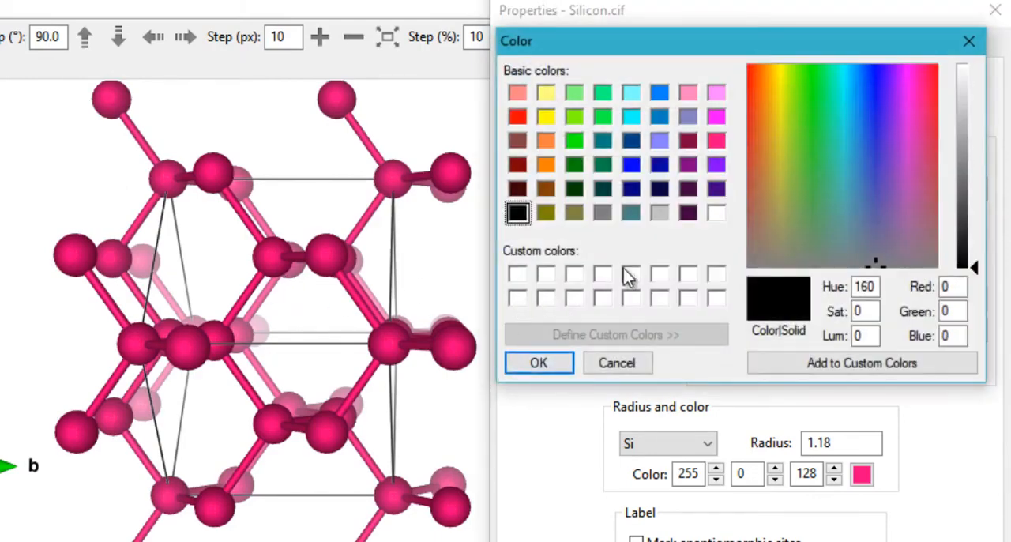
left_click(716, 213)
left_click(660, 213)
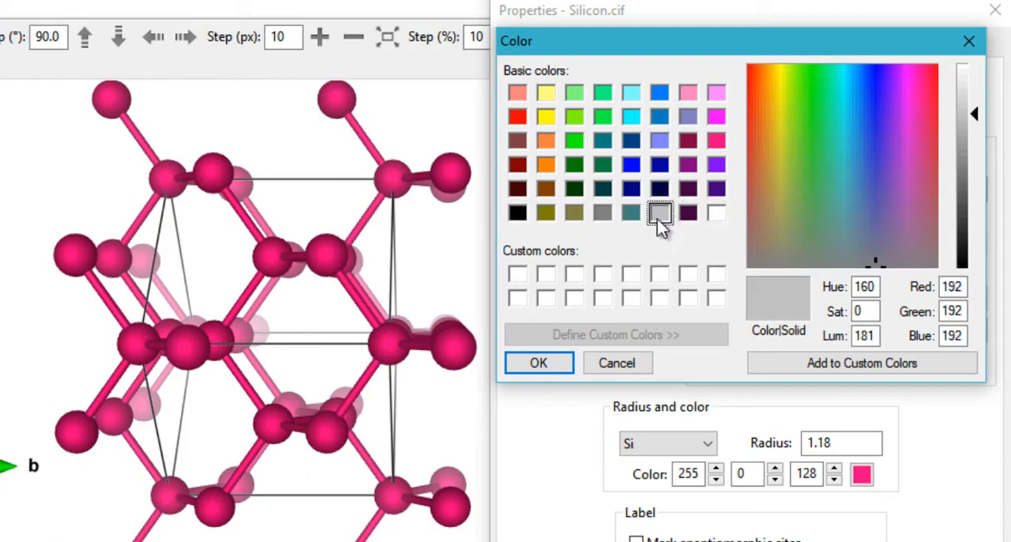
left_click(559, 361)
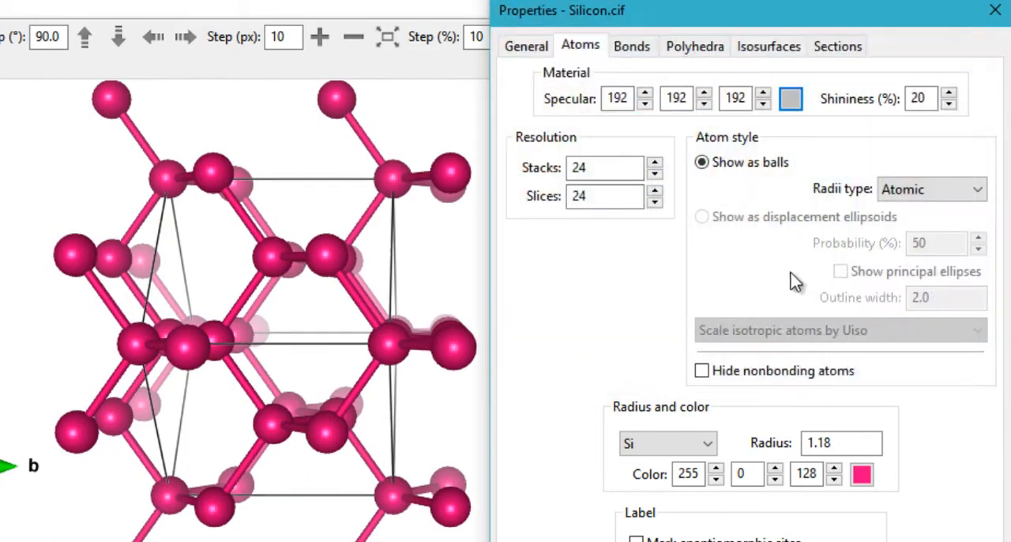
left_click(951, 94)
left_click_drag(951, 95, 951, 94)
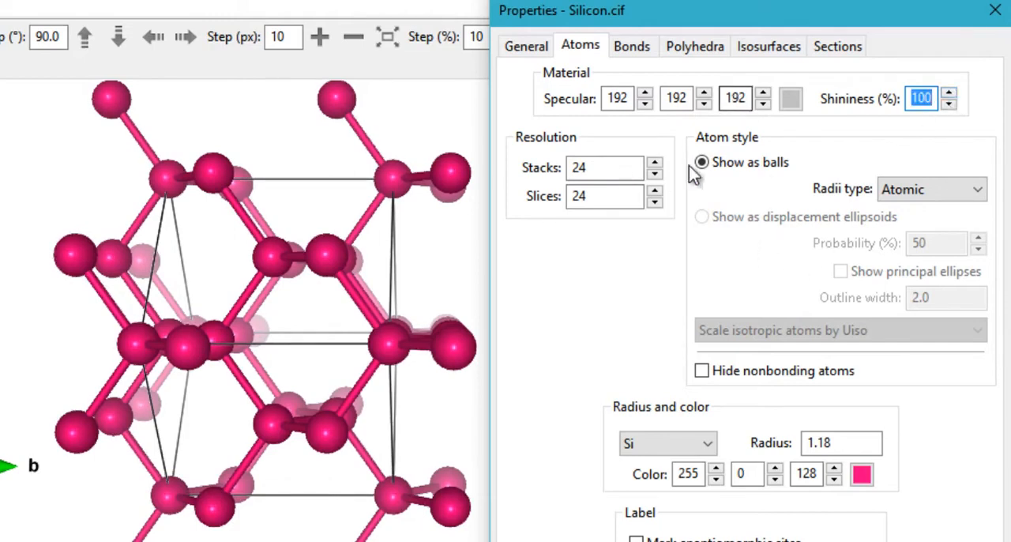
Review the bond, polyhedra, isosurface and section properties without changing anything, including the bond specular color choices, and close the properties.
left_click(641, 47)
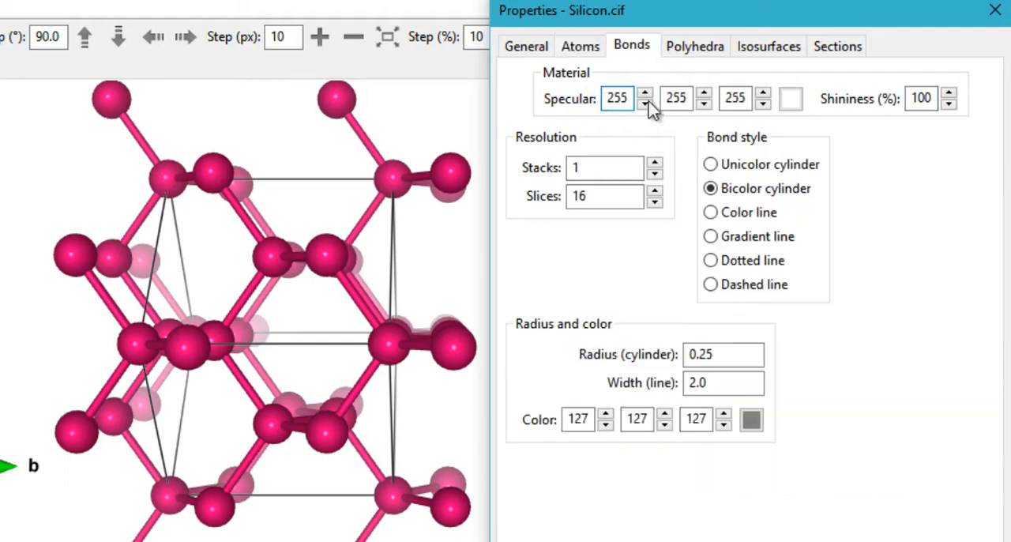
left_click(791, 99)
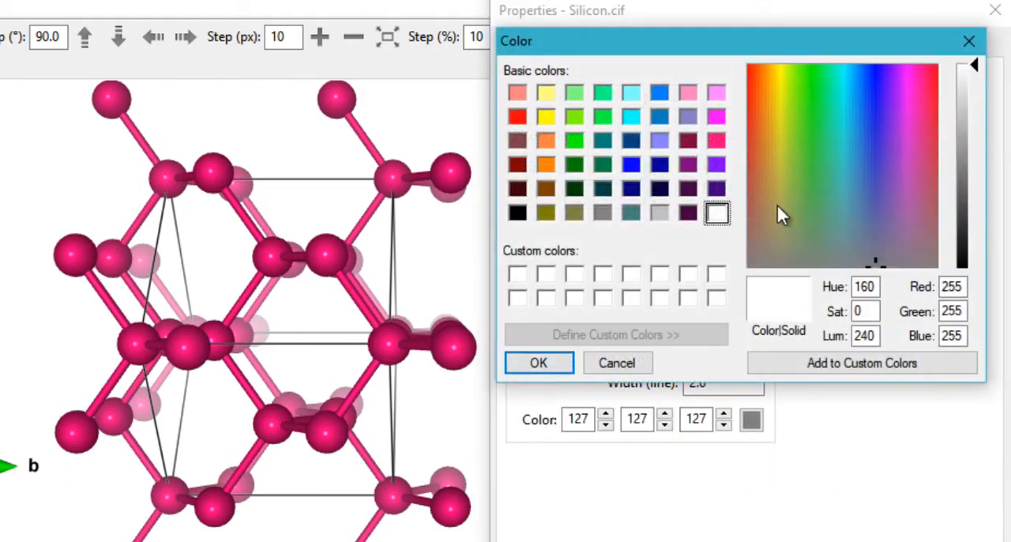
left_click(968, 40)
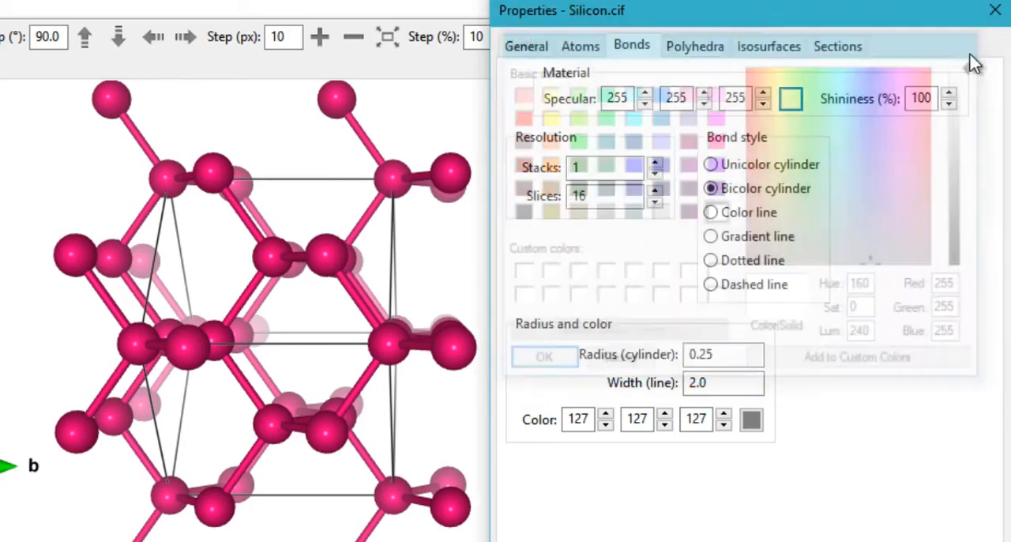
left_click(702, 45)
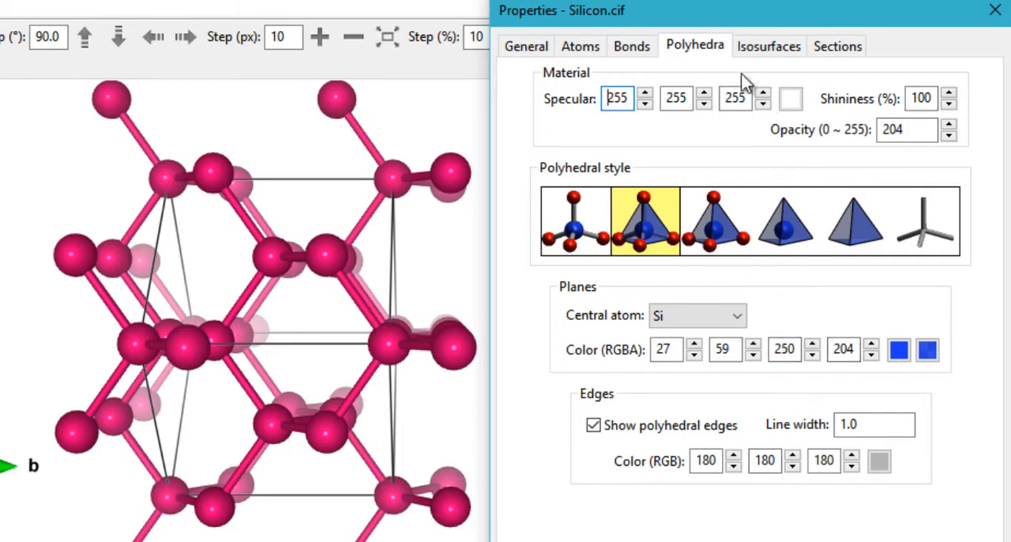
left_click(764, 49)
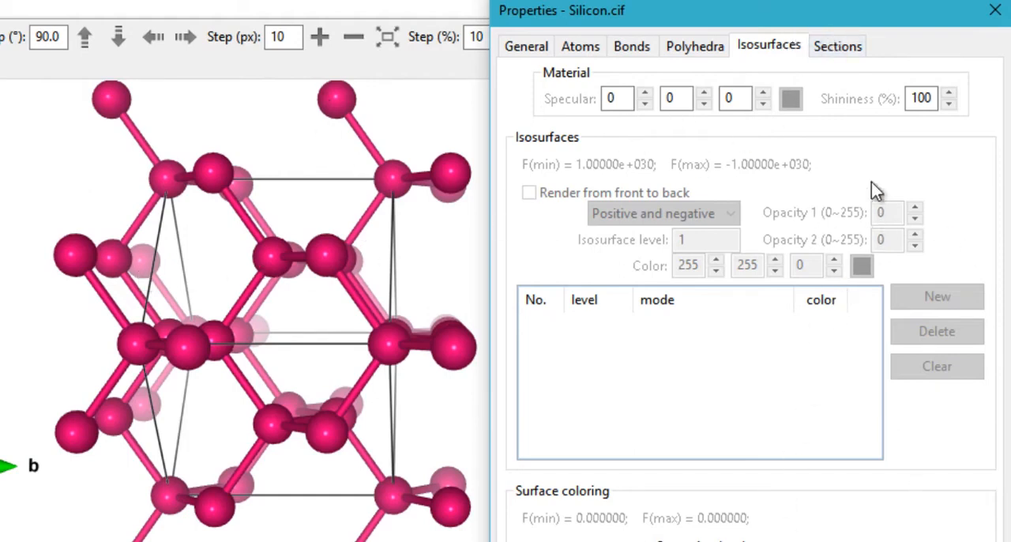
left_click(846, 49)
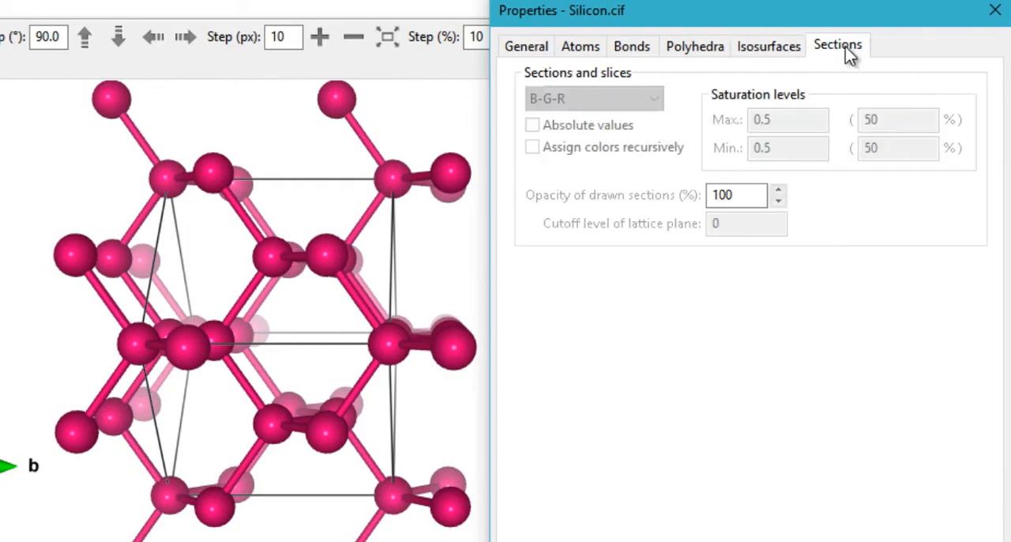
left_click(993, 12)
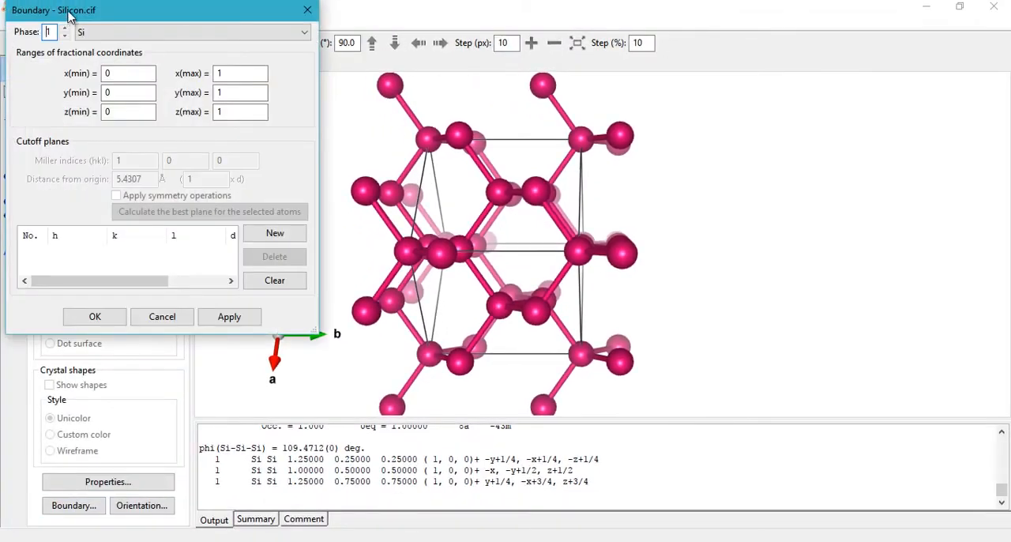
Open the structure's boundary settings, move them clear of the model, and apply an x(max) of 2.
left_click_drag(68, 13, 760, 122)
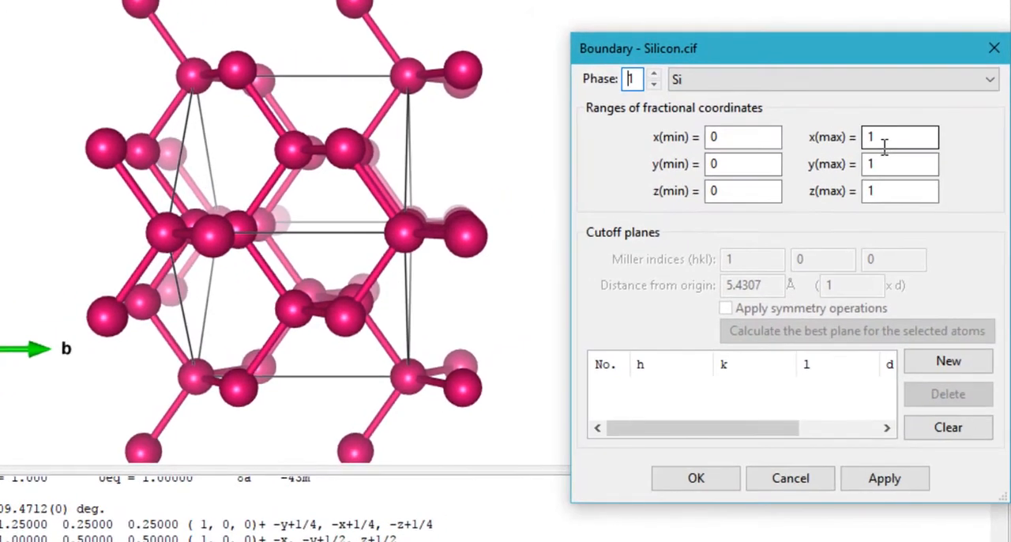
left_click(875, 69)
left_click(875, 73)
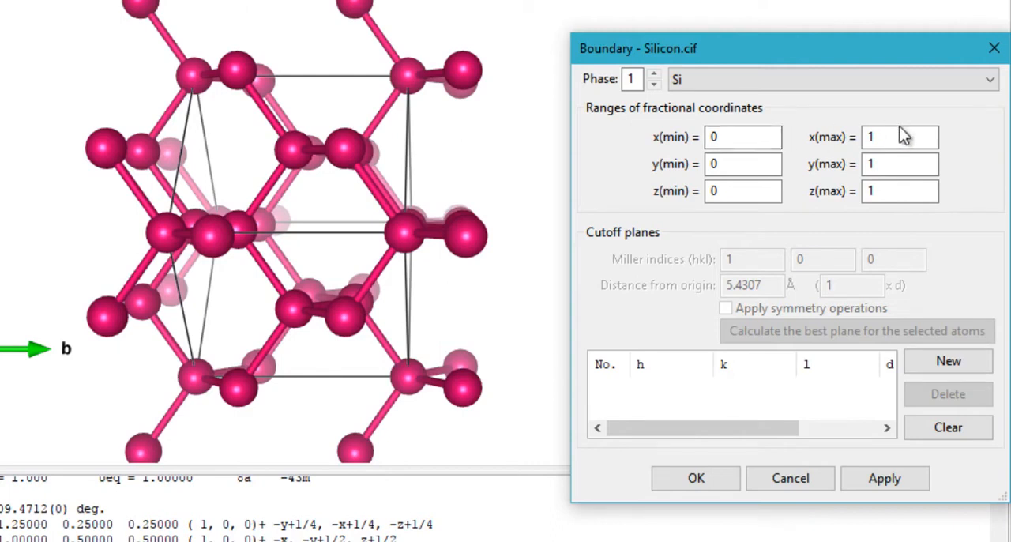
left_click_drag(880, 133, 853, 138)
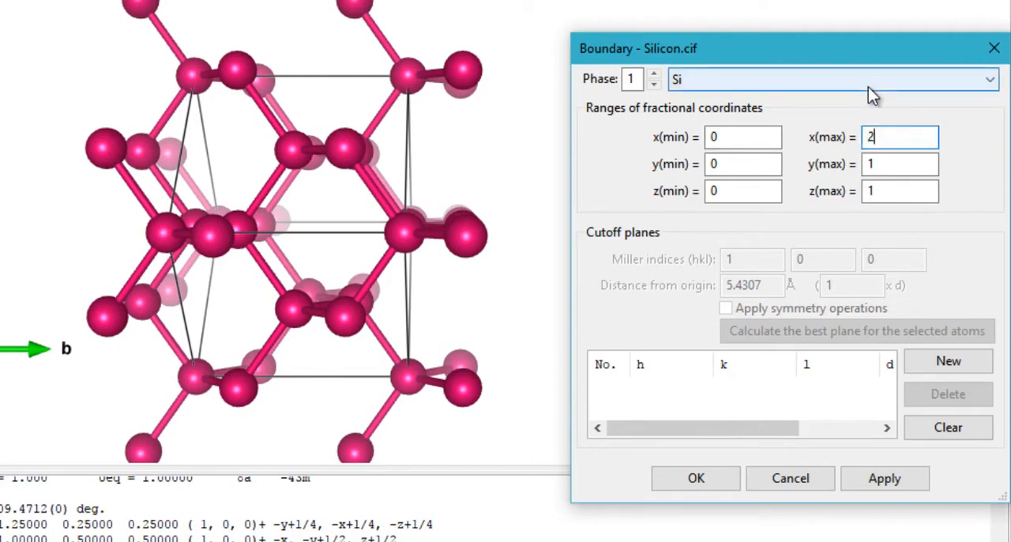
type("2")
left_click(896, 483)
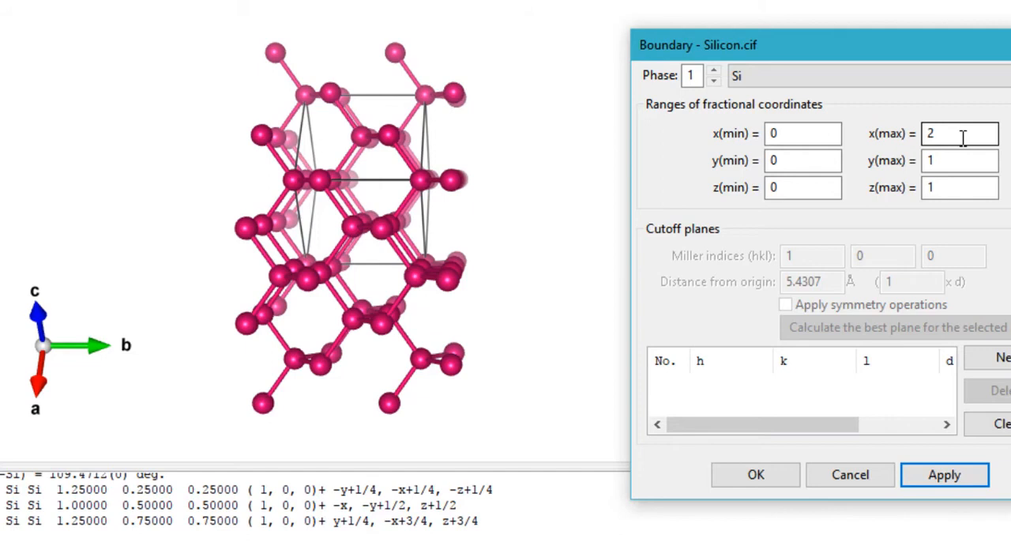
Extend the boundary to y(max) 2 and z(max) 6, applying each change to the structure.
left_click_drag(937, 161, 925, 168)
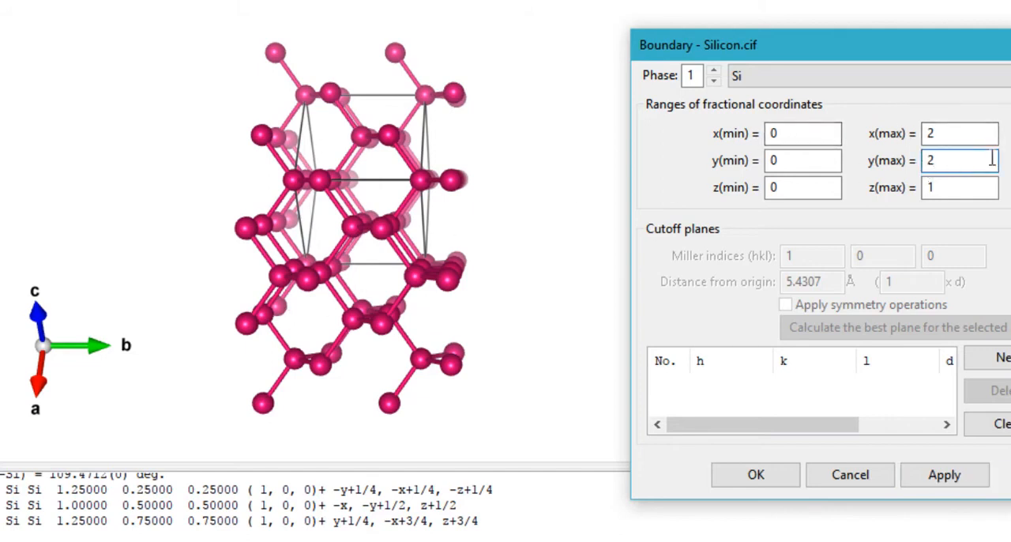
left_click(959, 481)
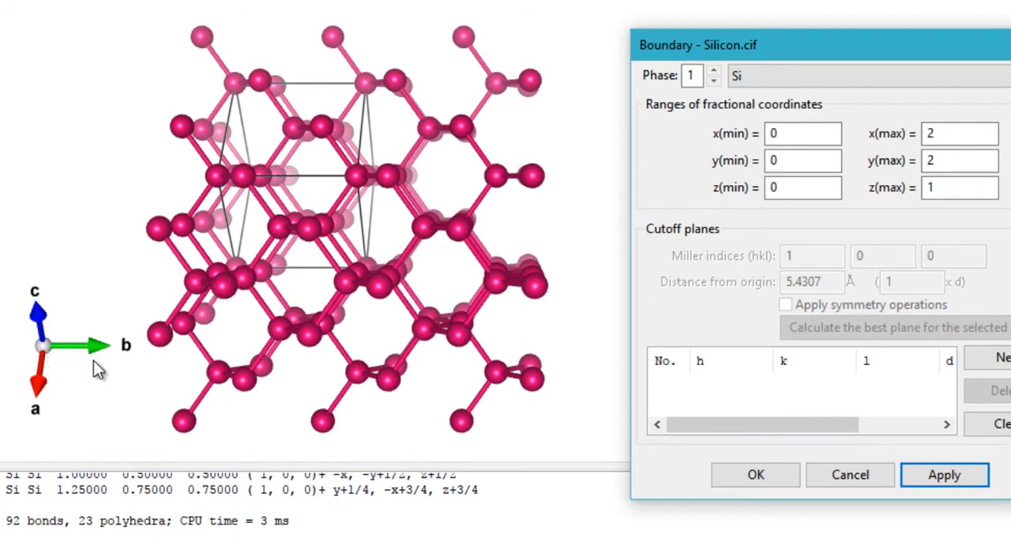
left_click(950, 187)
left_click_drag(949, 187, 931, 188)
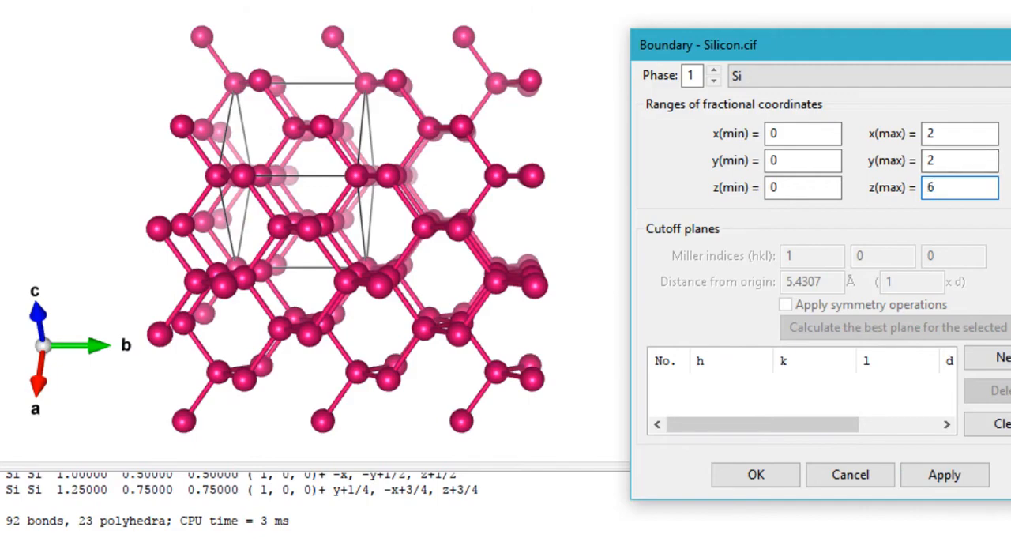
type("6")
left_click(916, 474)
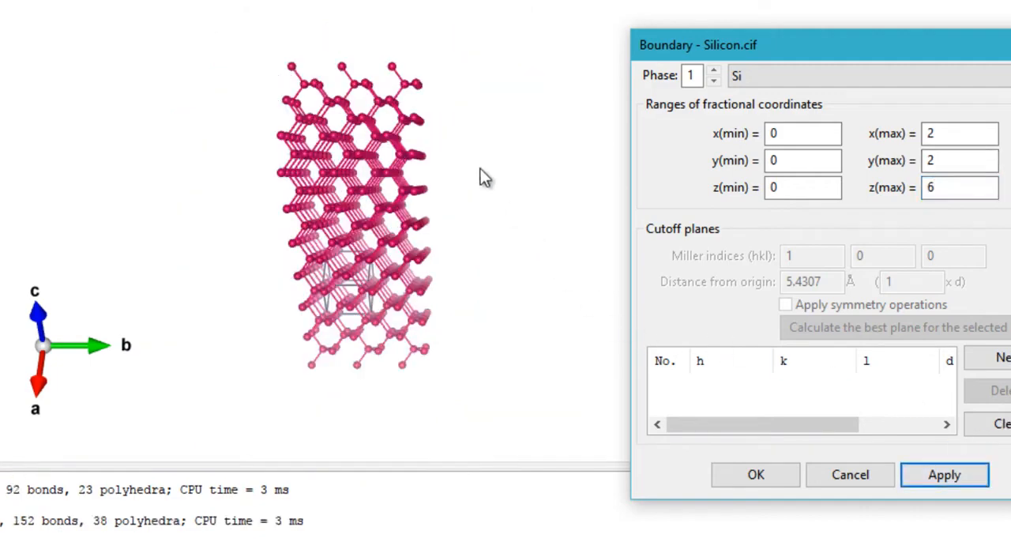
Rotate the extended silicon structure to examine the repeated unit cells along each axis.
left_click_drag(477, 158, 359, 251)
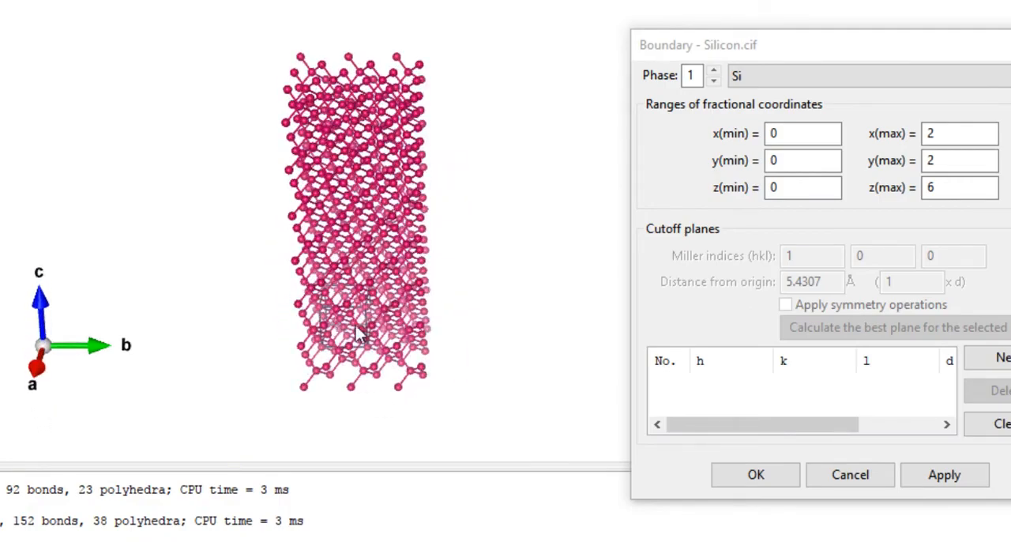
left_click_drag(354, 194, 339, 253)
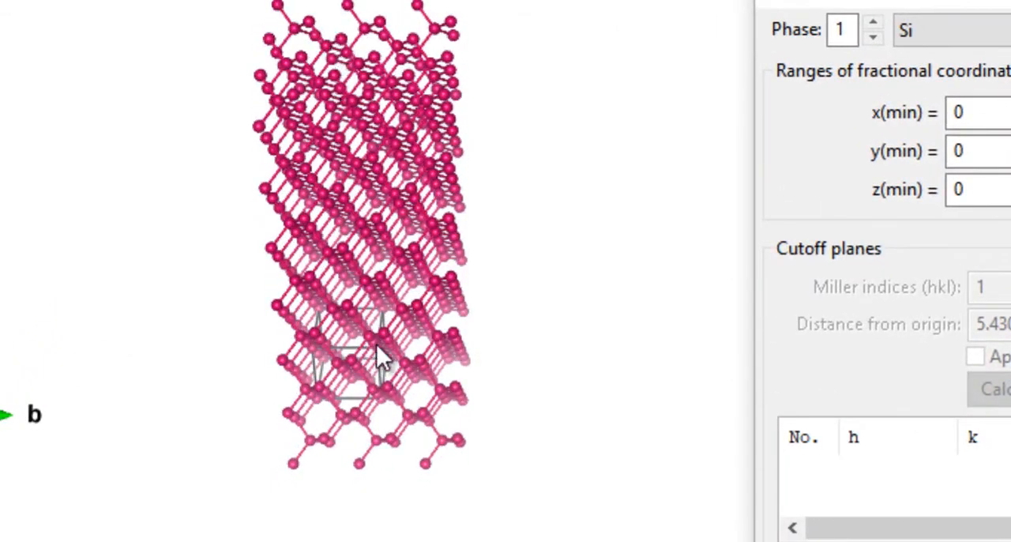
left_click_drag(376, 343, 367, 316)
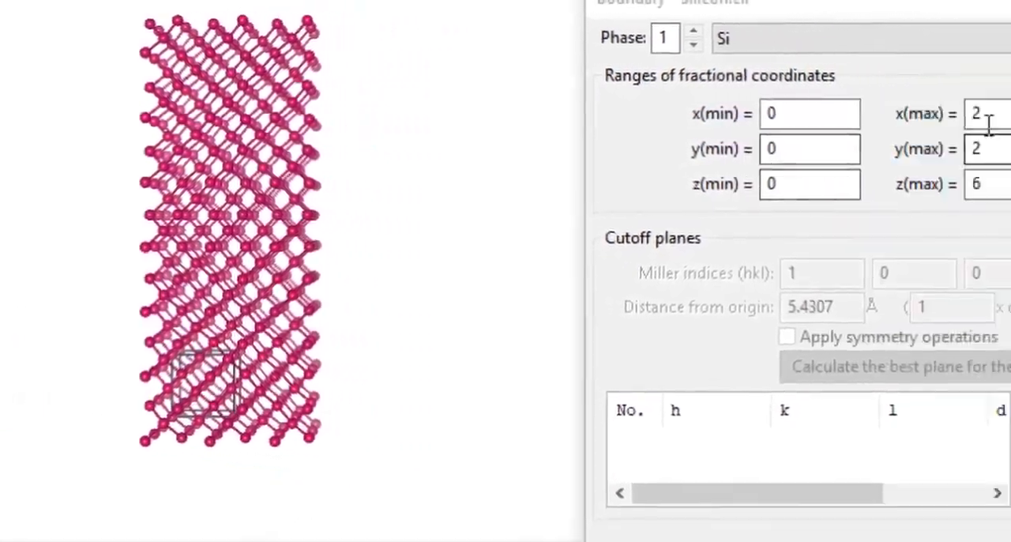
Set x(max), y(max) and z(max) back to 1 and apply the single-cell boundary.
double_click(899, 114)
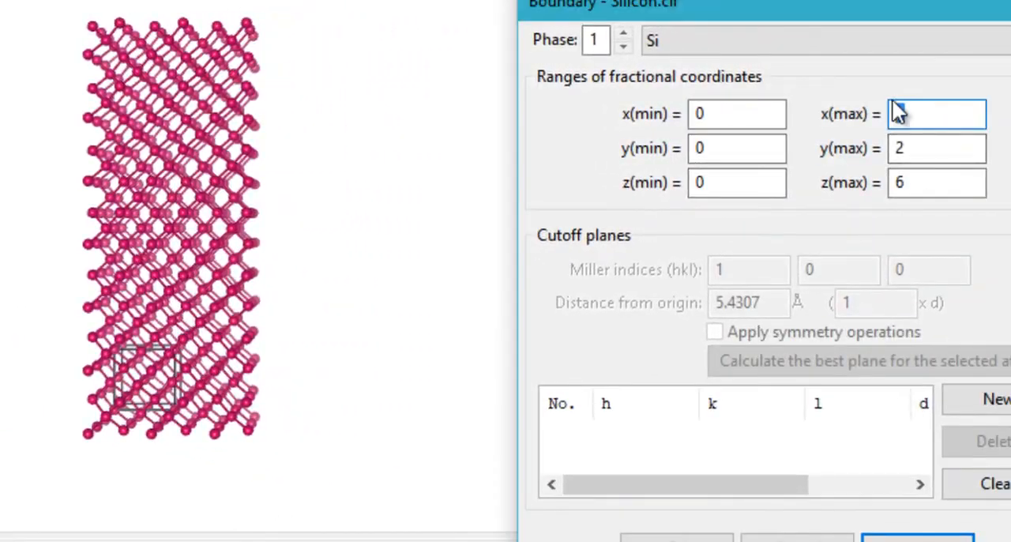
type("1")
double_click(898, 147)
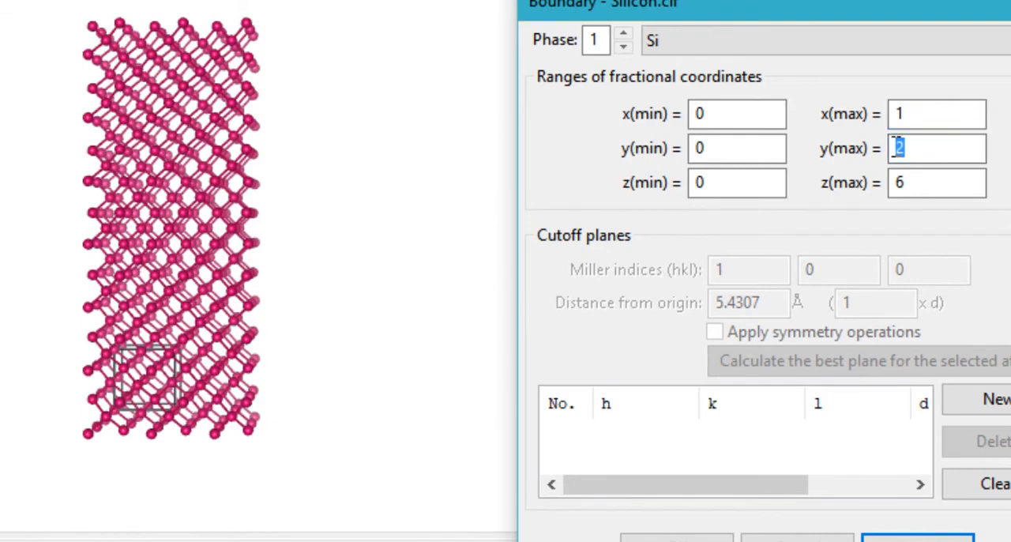
type("1")
double_click(899, 176)
type("1")
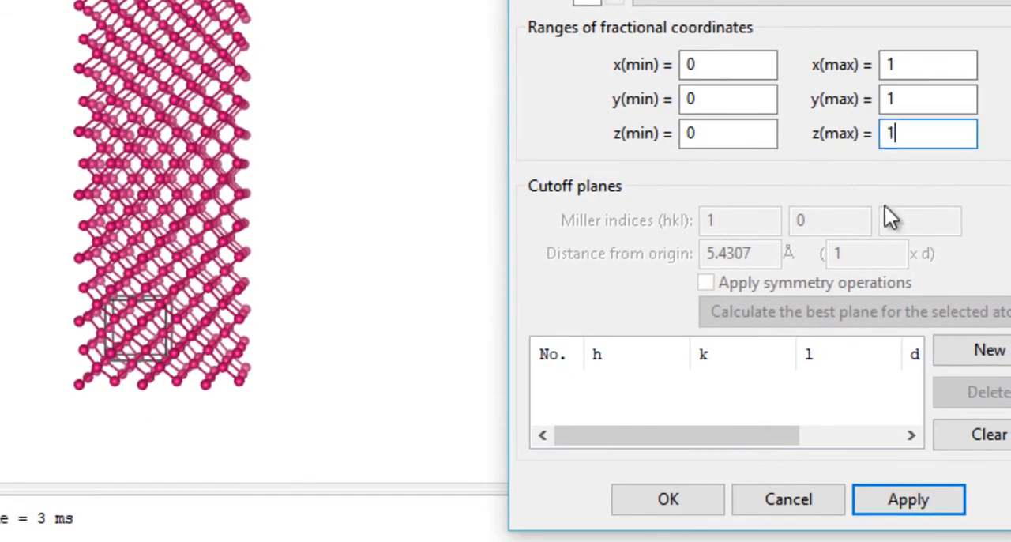
left_click(869, 487)
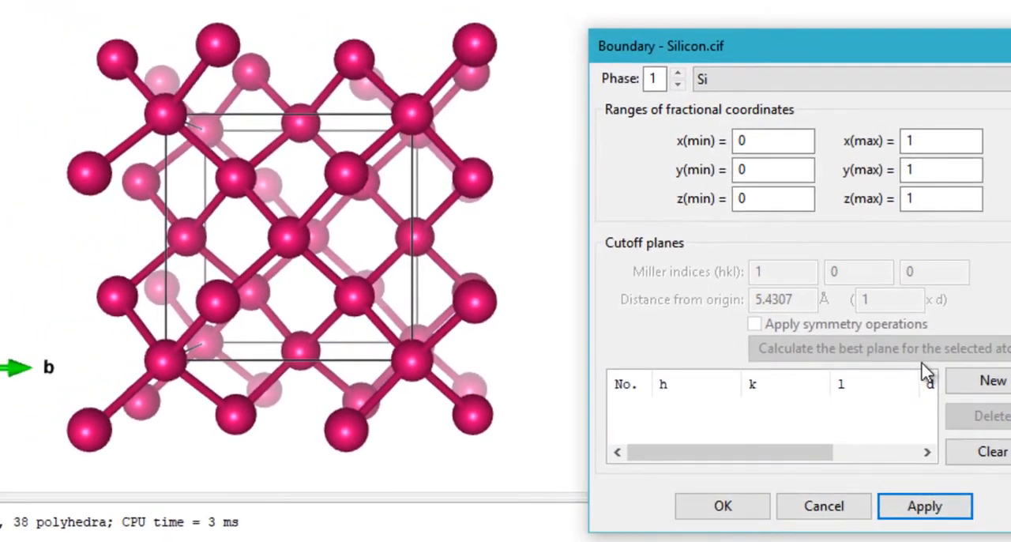
Add a cutoff plane with Miller indices (0 1 1), apply it, and rotate the structure to view the cut.
left_click(959, 381)
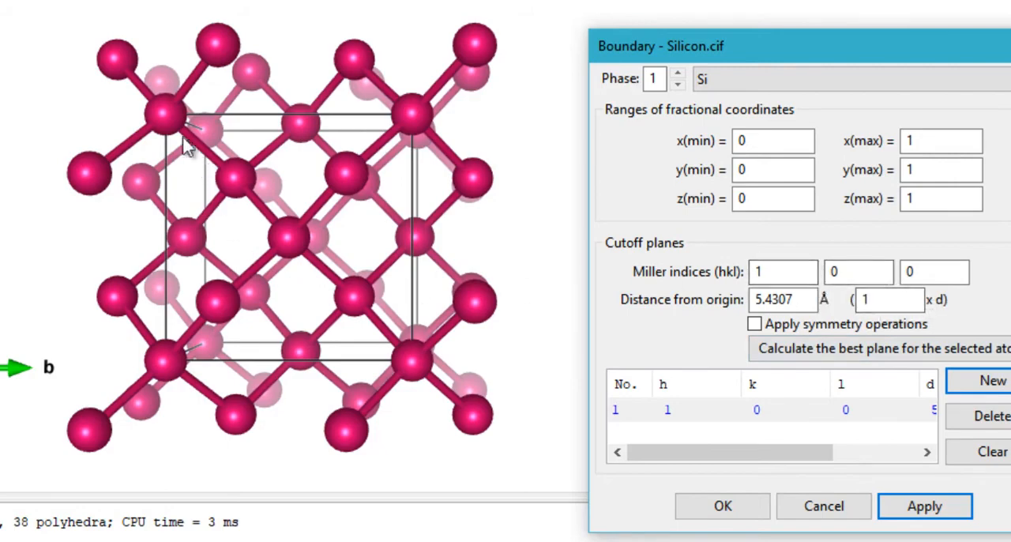
left_click_drag(203, 178, 213, 150)
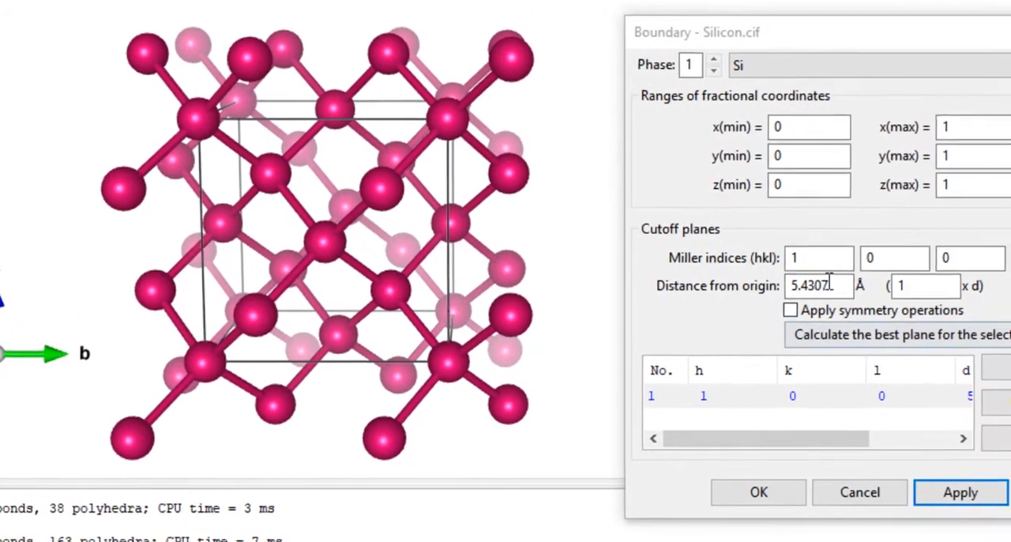
double_click(883, 271)
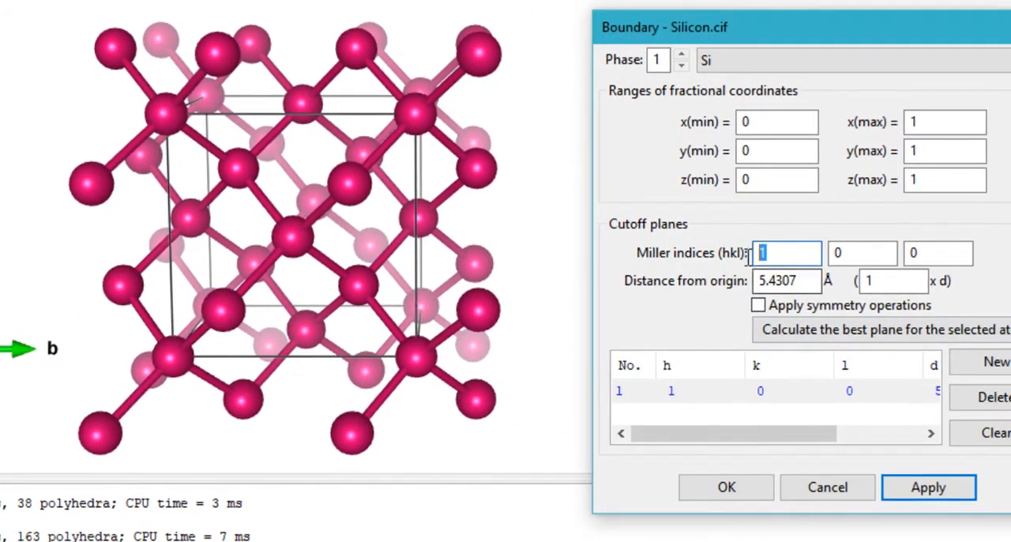
left_click(892, 253)
double_click(896, 253)
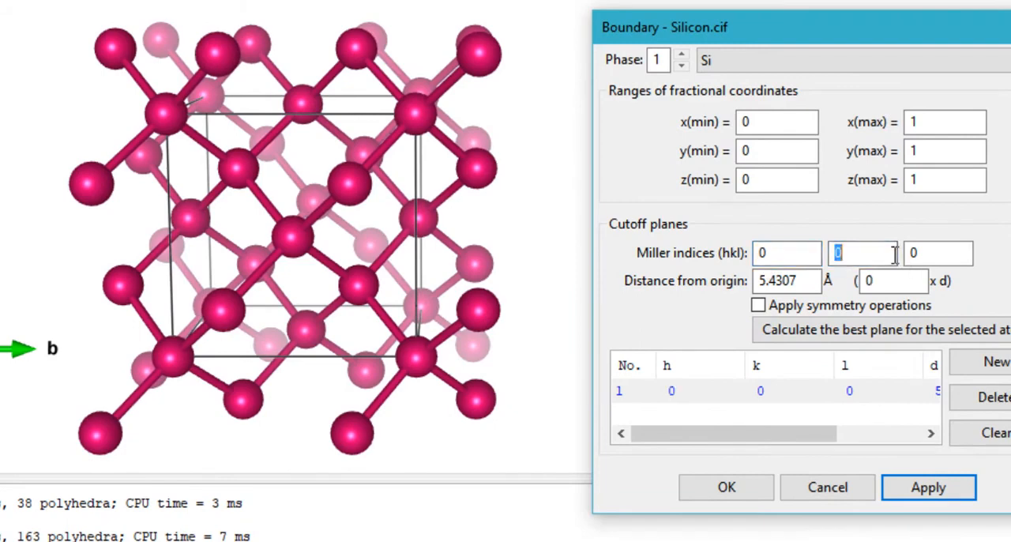
type("1.4")
type("1")
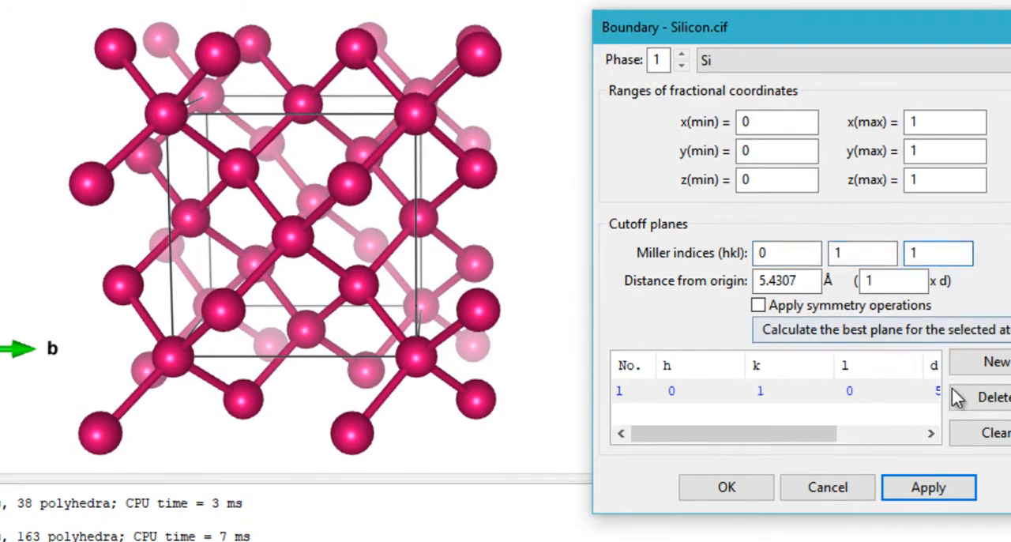
left_click(926, 485)
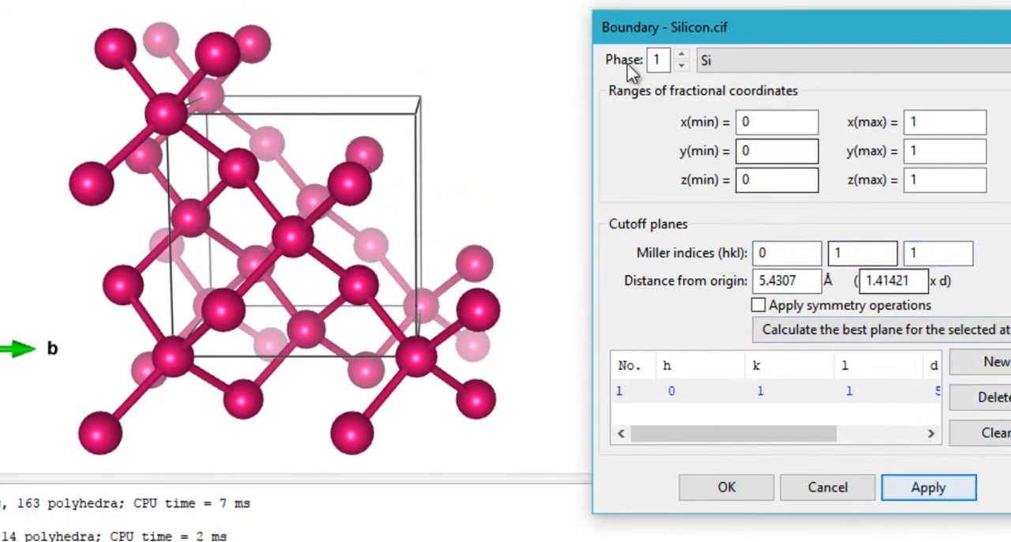
left_click_drag(429, 118, 300, 163)
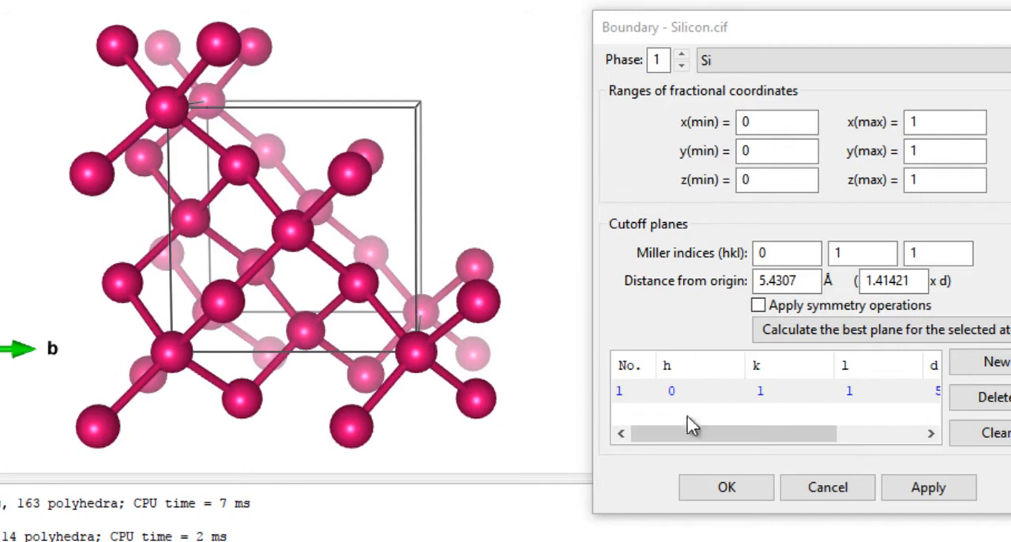
Confirm the cutoff plane settings, then set the rotation mode to free rotation and rotate the cut silicon structure.
left_click(698, 487)
left_click_drag(448, 293, 151, 230)
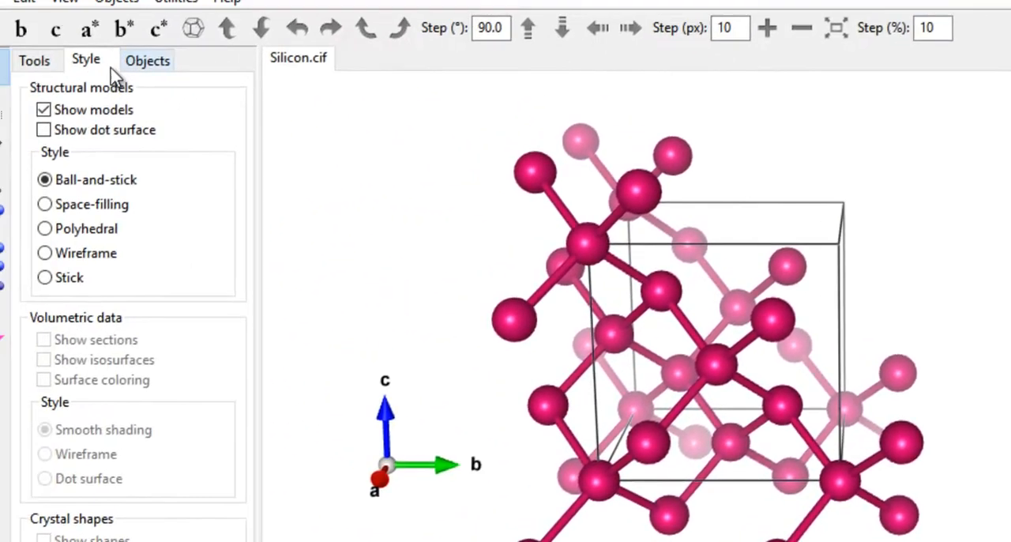
left_click(41, 63)
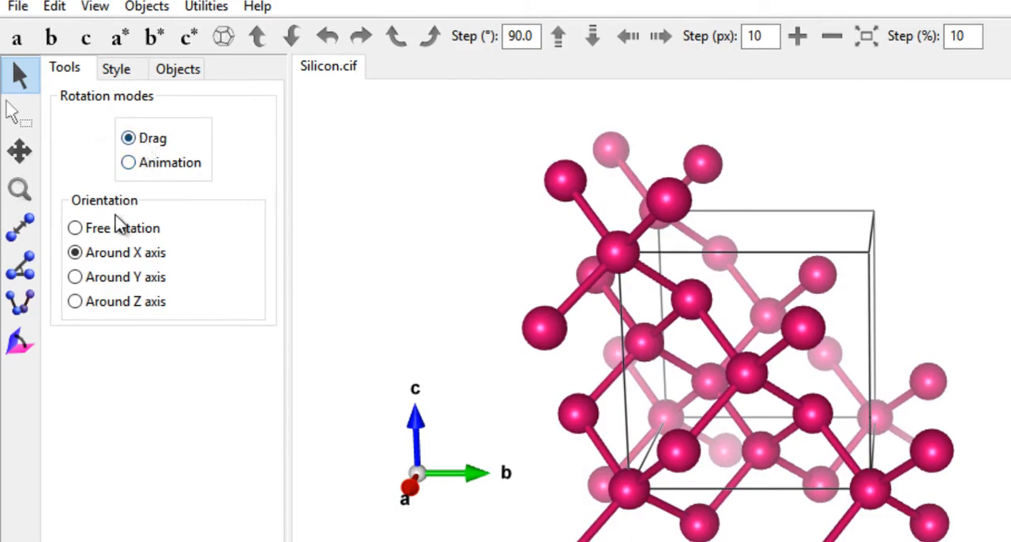
left_click(118, 228)
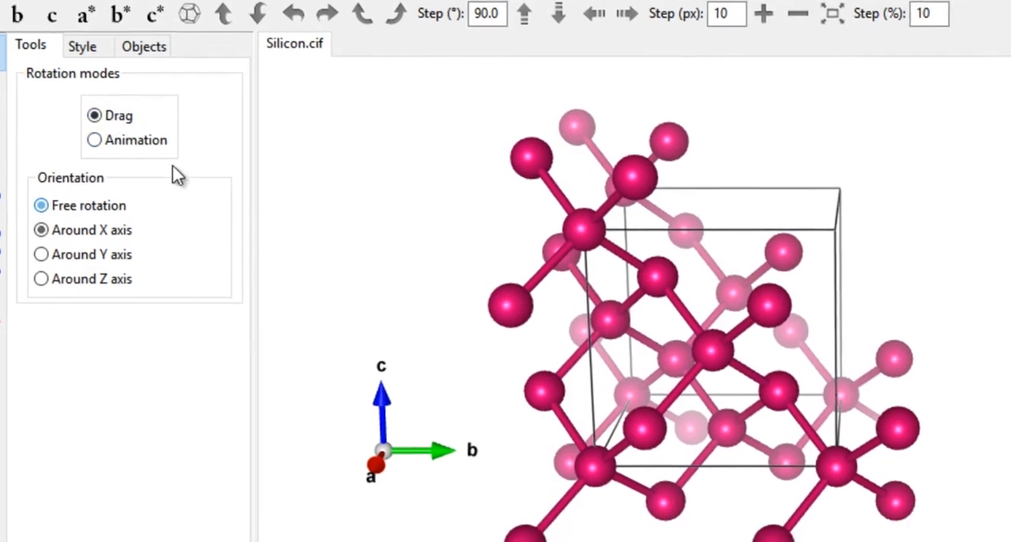
left_click_drag(466, 227, 609, 217)
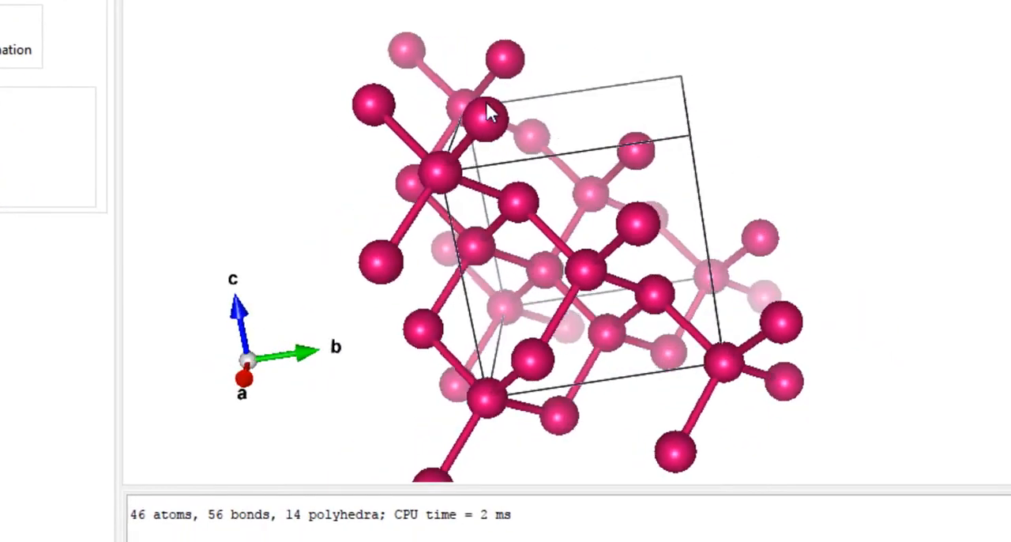
left_click_drag(487, 113, 190, 29)
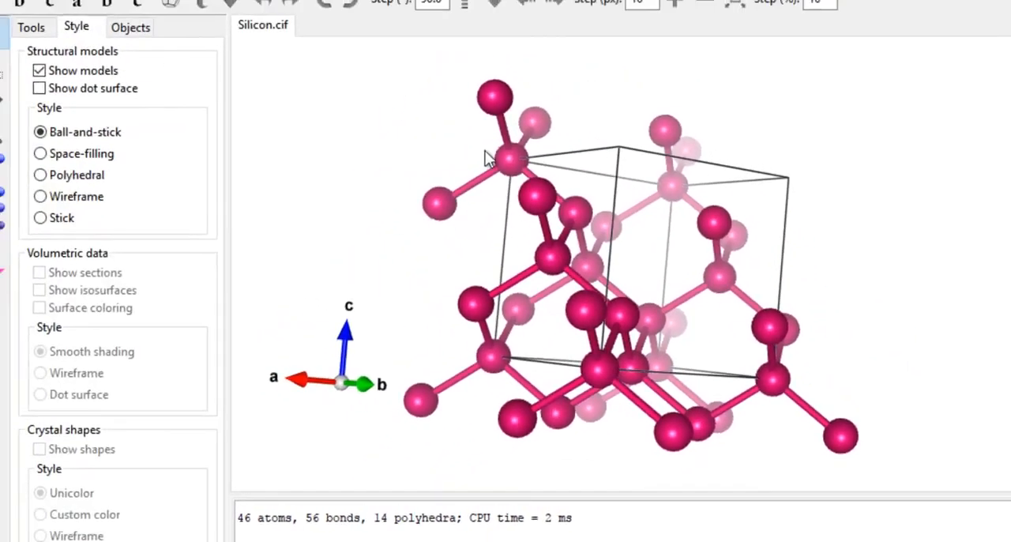
left_click_drag(487, 158, 601, 201)
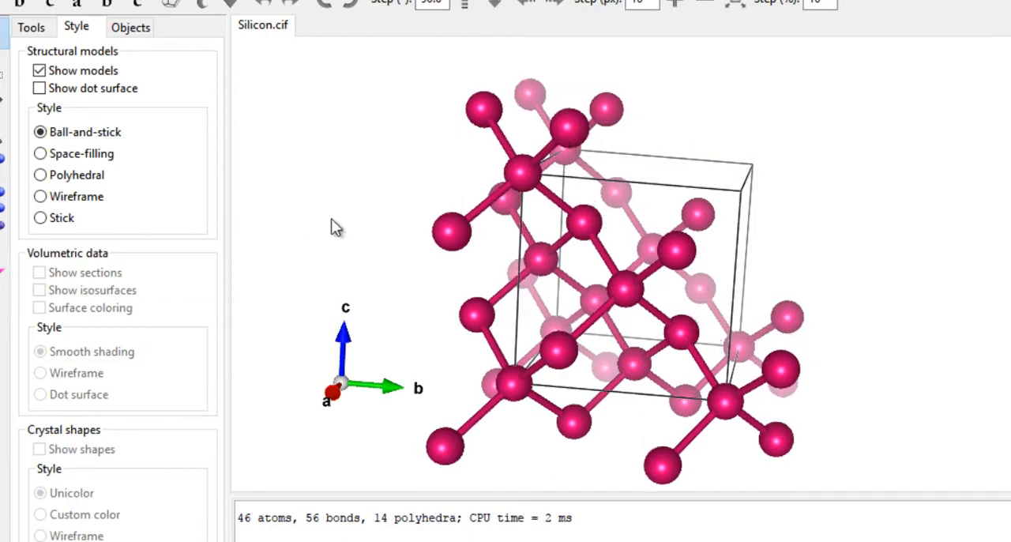
left_click_drag(335, 228, 491, 145)
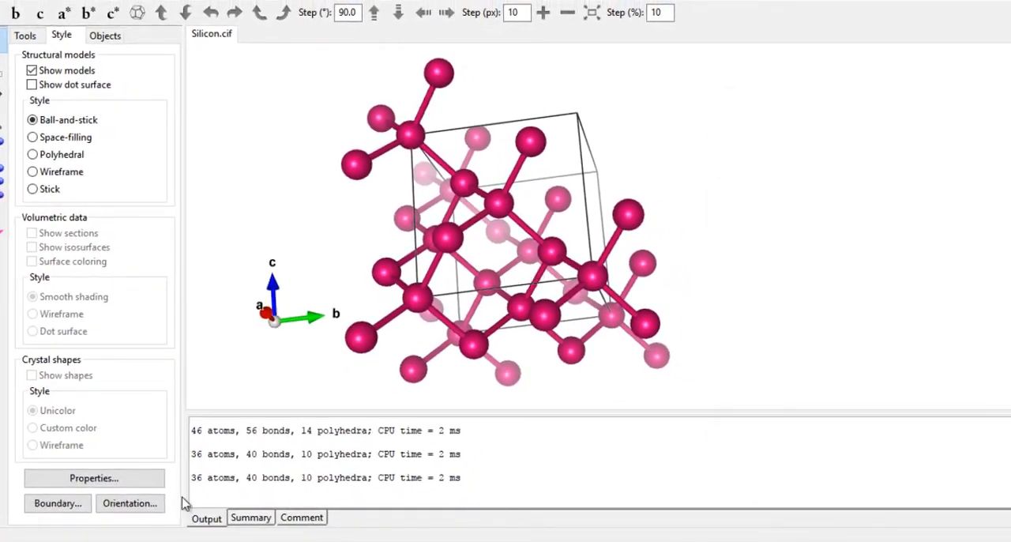
Open the orientation settings and apply the projection along [0 0 1] with upward vector (0 1 0).
left_click(146, 505)
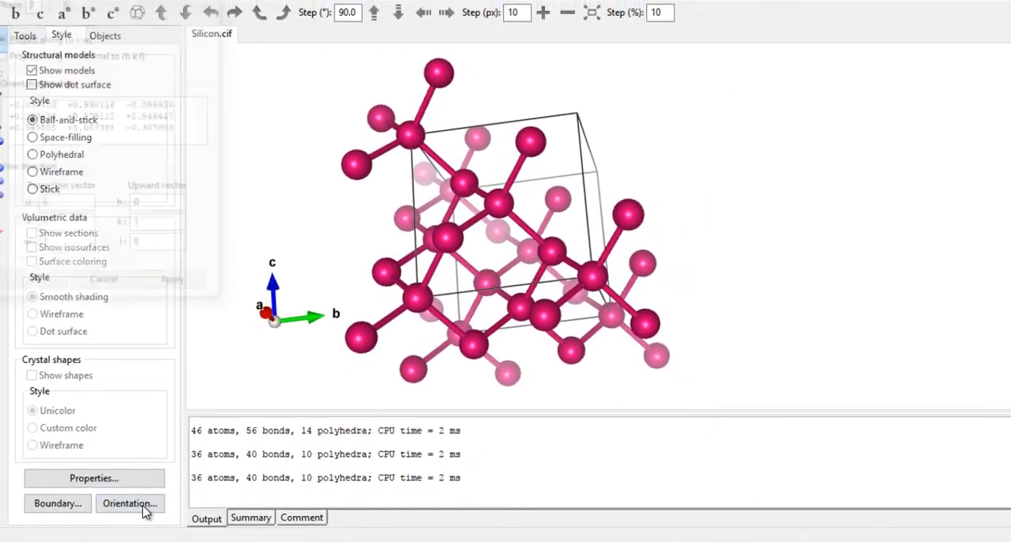
left_click_drag(128, 2, 916, 113)
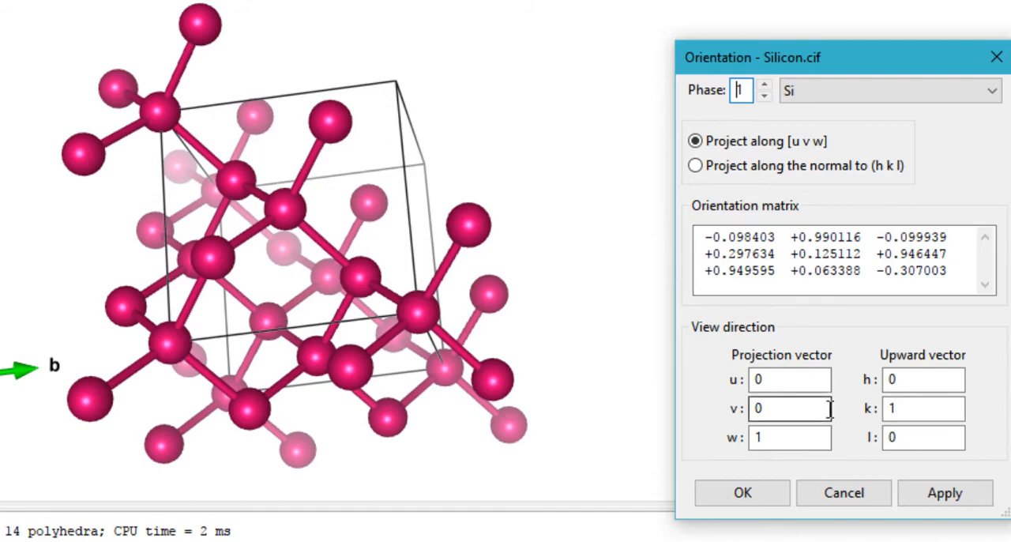
left_click(965, 496)
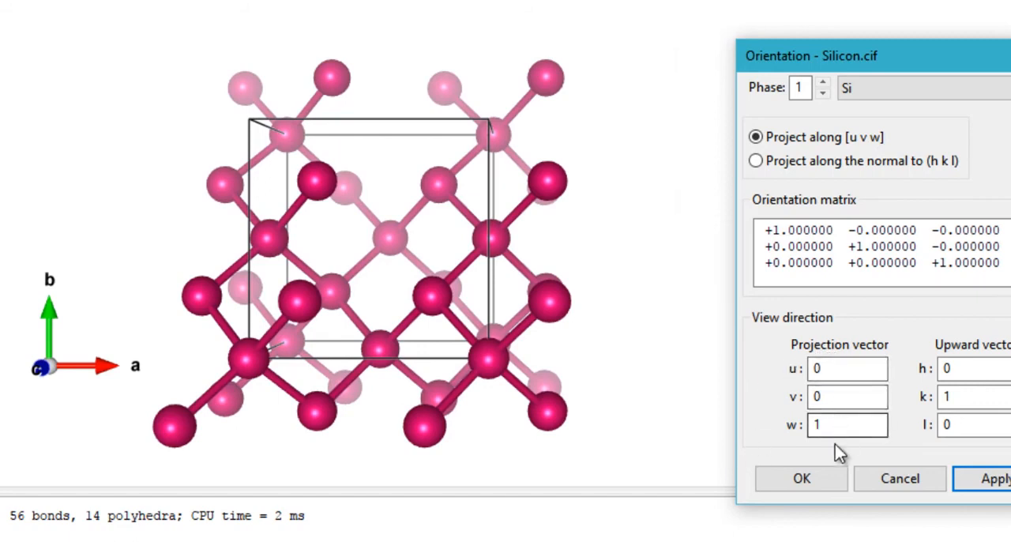
Set the projection vector to u 1, v 0, w 0 and apply it to the structure.
left_click(816, 369)
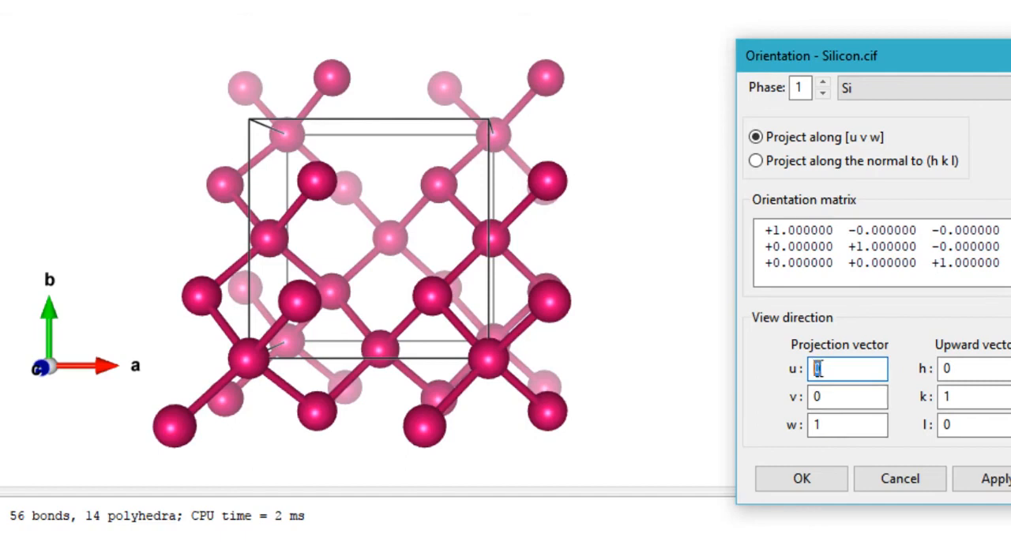
left_click(817, 396)
double_click(819, 425)
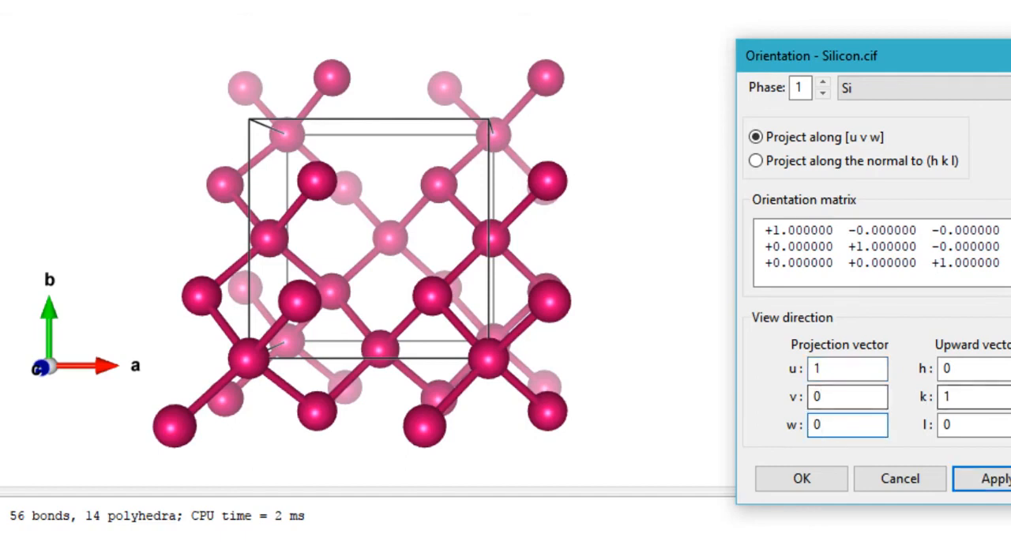
left_click(991, 479)
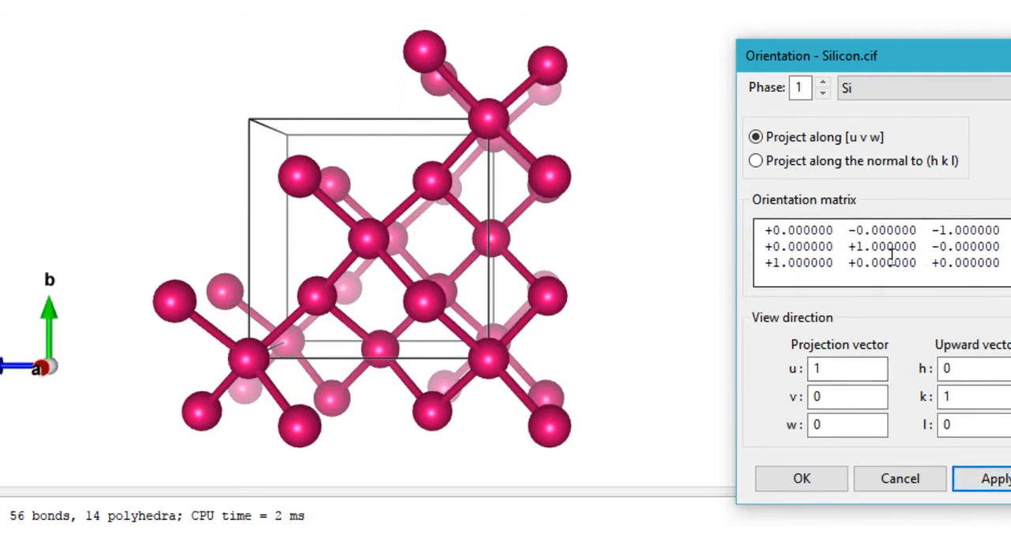
Rotate the structure freely to examine it from several directions, closing the orientation settings along the way.
left_click_drag(543, 233, 466, 277)
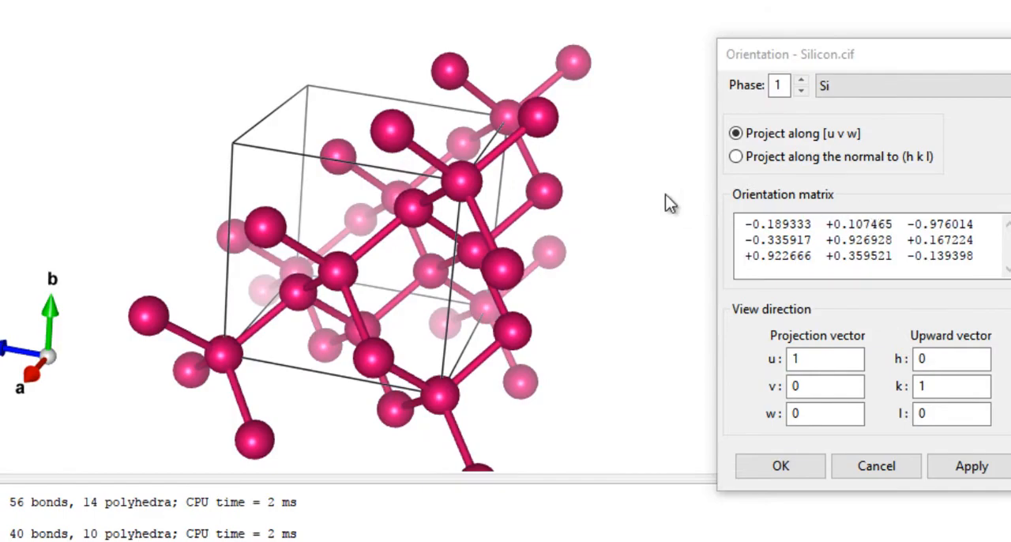
left_click_drag(668, 203, 734, 131)
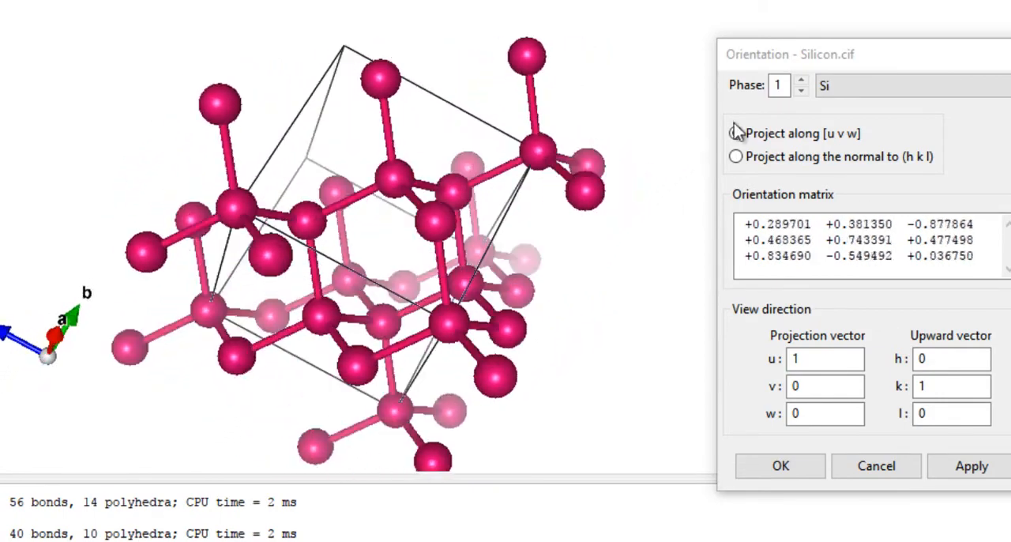
left_click_drag(497, 304, 548, 225)
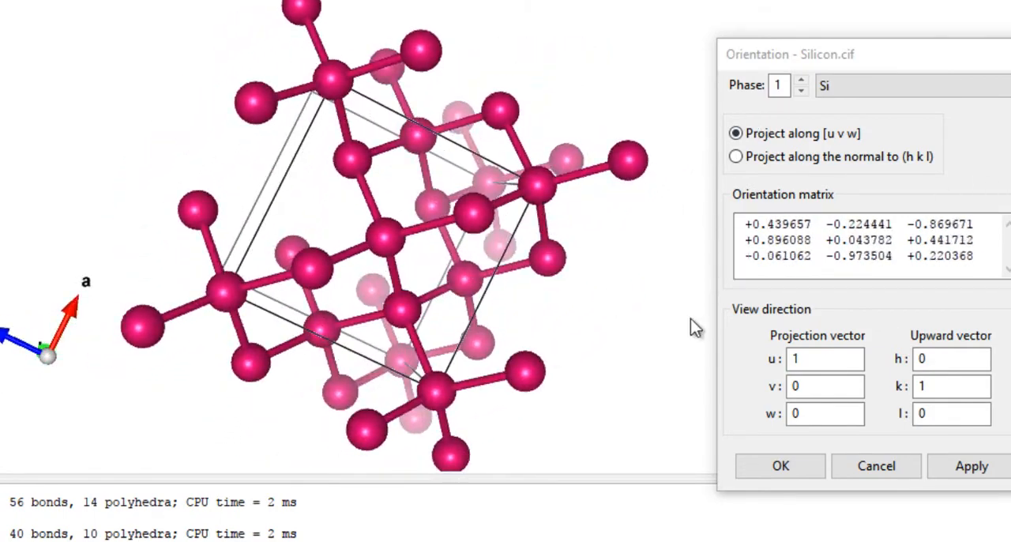
left_click(1007, 54)
left_click_drag(762, 162, 655, 305)
left_click_drag(431, 227, 368, 228)
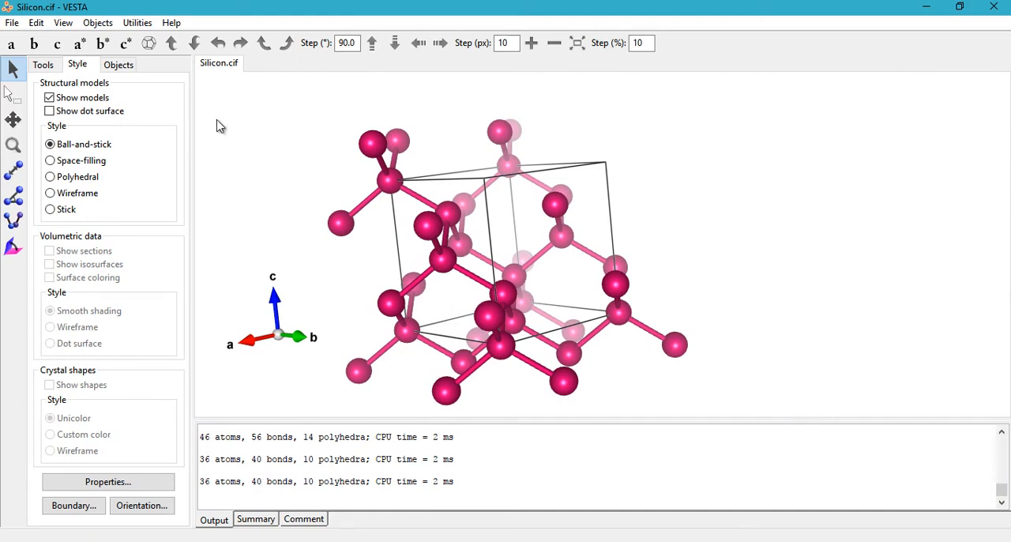
left_click(12, 23)
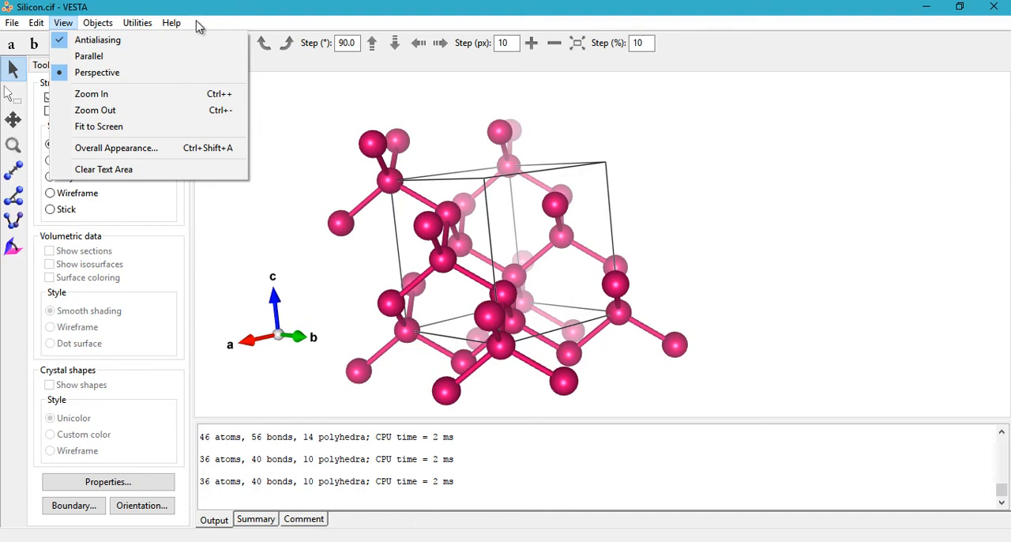
mouse_move(10, 28)
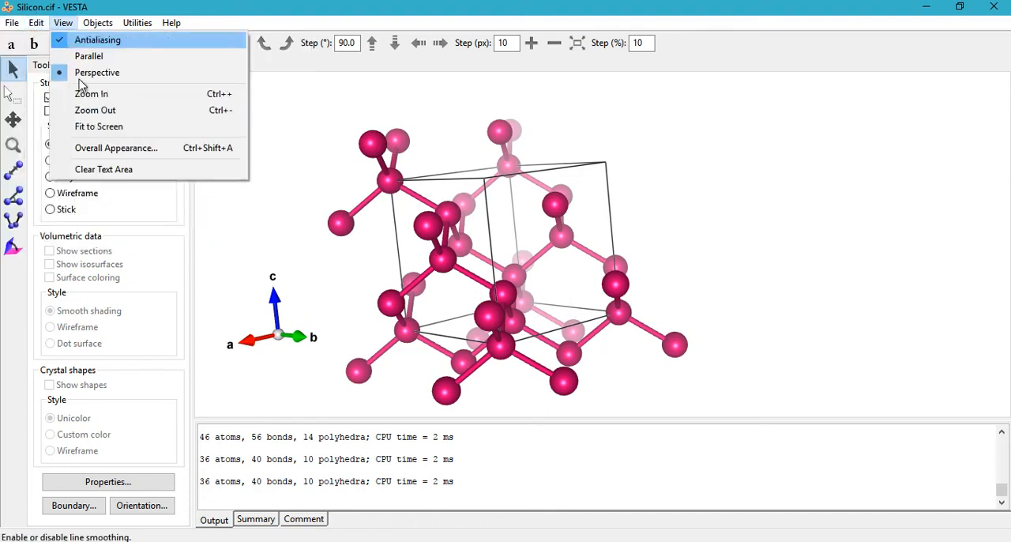
mouse_move(98, 23)
mouse_move(137, 23)
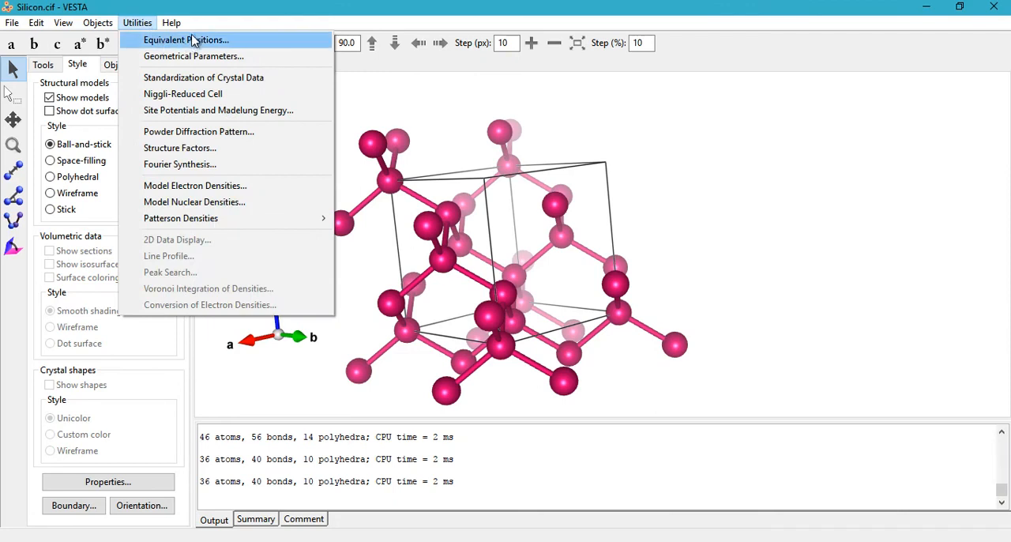
left_click(527, 194)
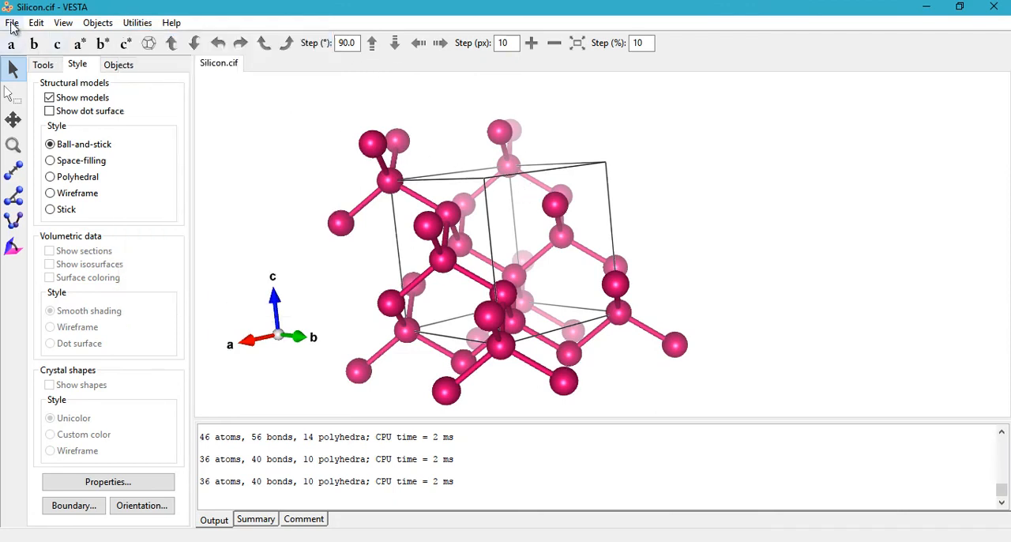
Review the file formats available for exporting the structure data, and leave without saving.
left_click(11, 23)
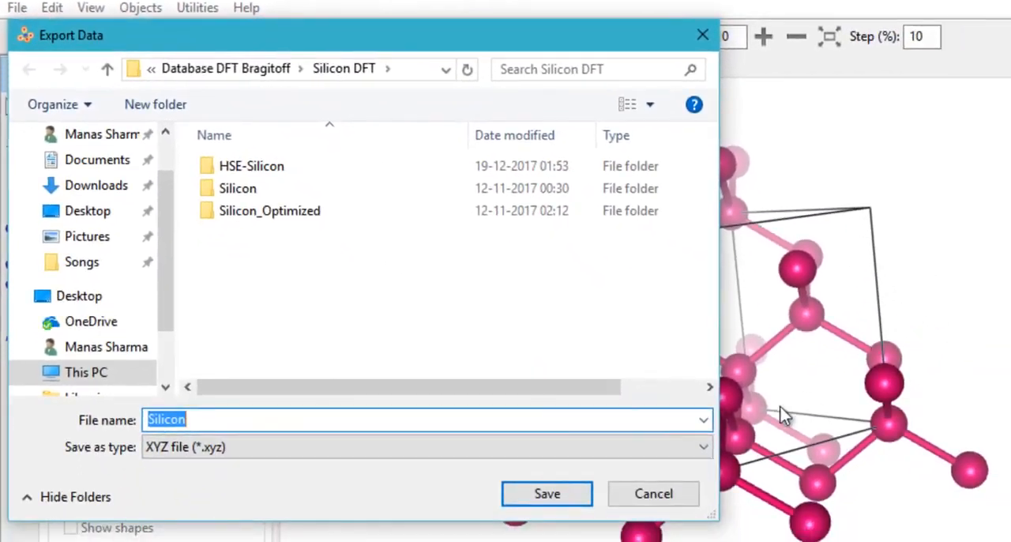
left_click(246, 447)
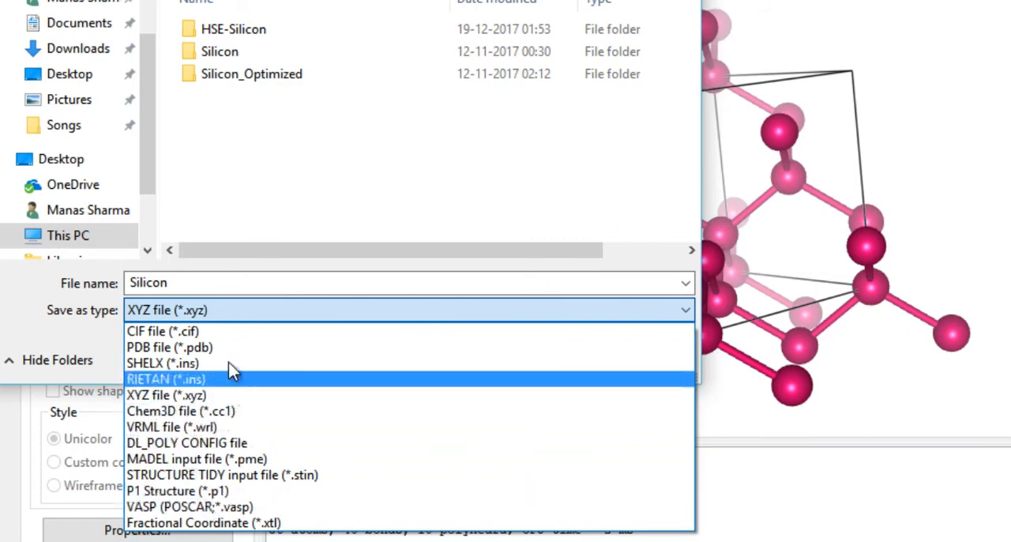
left_click(301, 165)
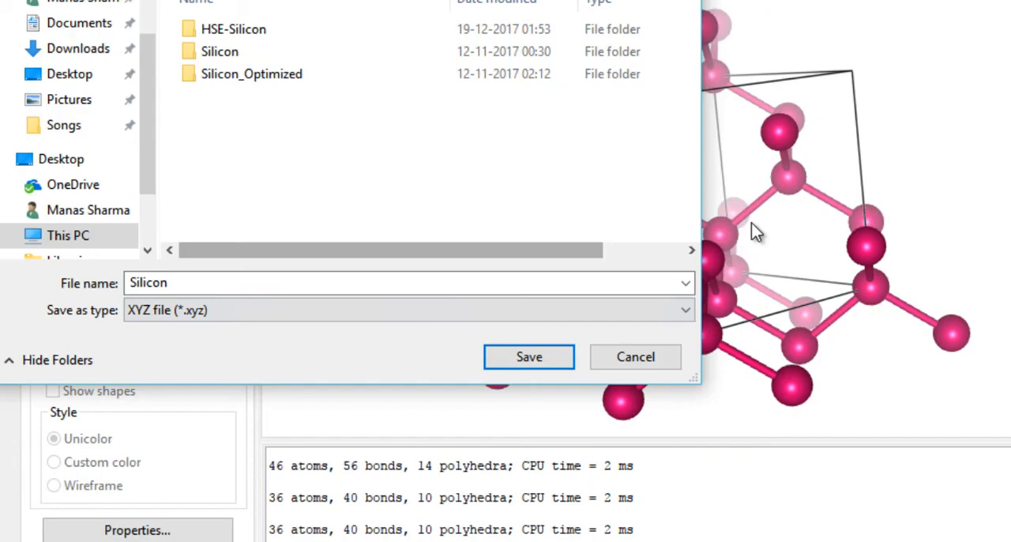
left_click(669, 355)
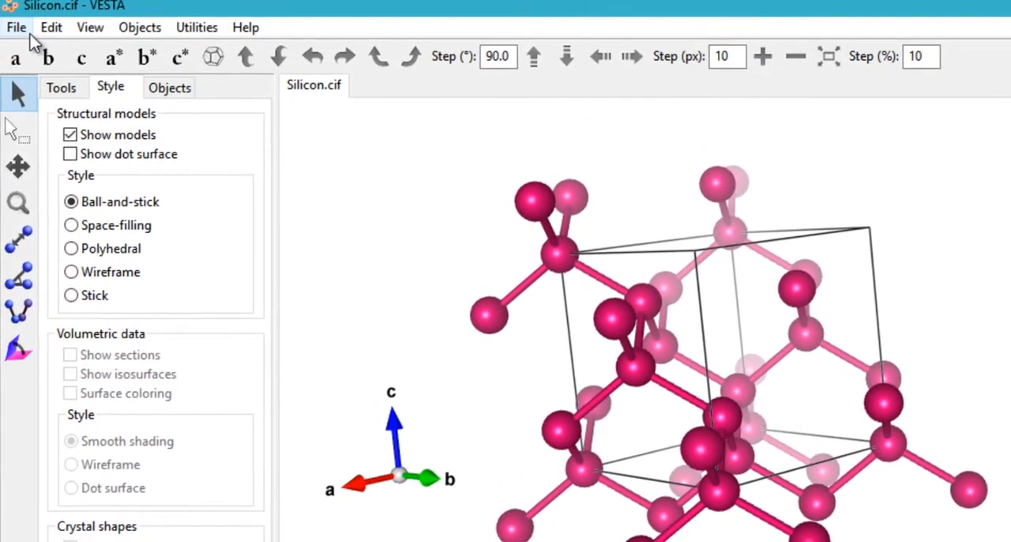
Review the image formats available for exporting a raster image, and leave without saving.
left_click(13, 27)
left_click(71, 244)
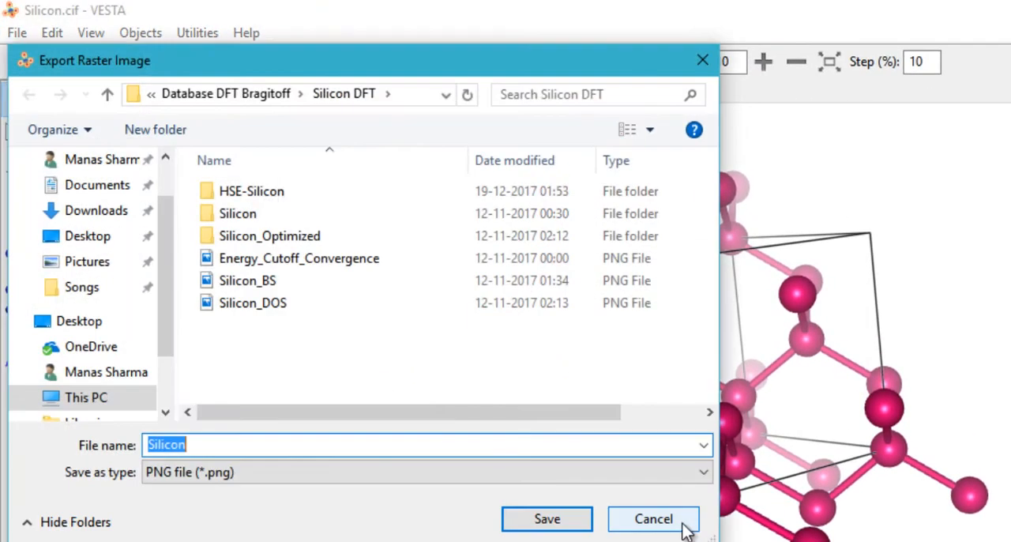
left_click(640, 477)
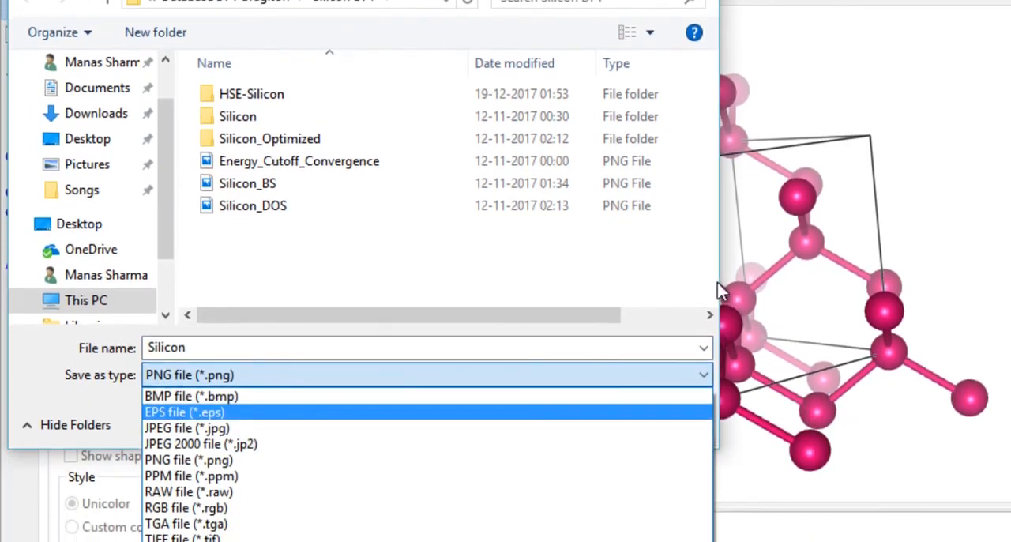
left_click(682, 401)
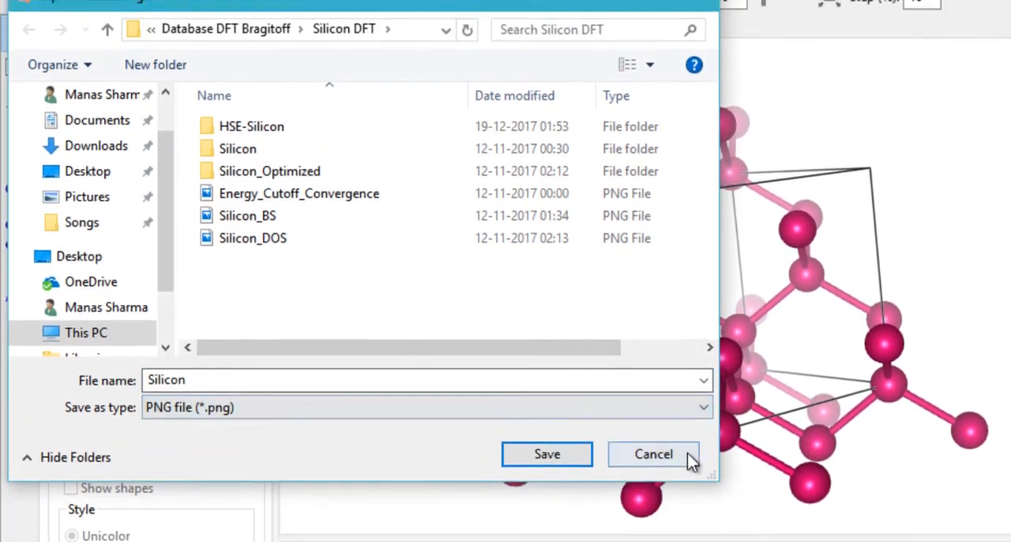
left_click(688, 421)
left_click(16, 32)
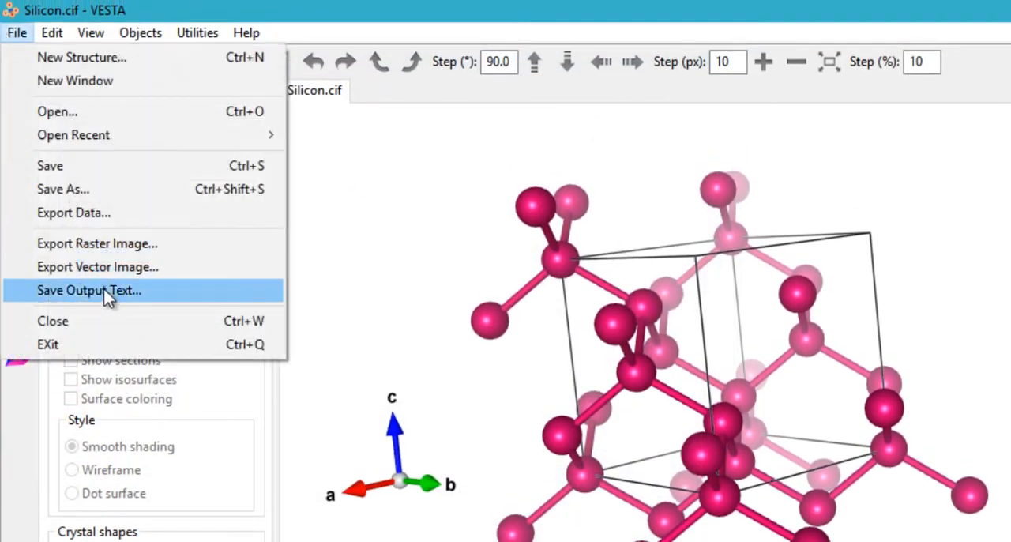
left_click(417, 291)
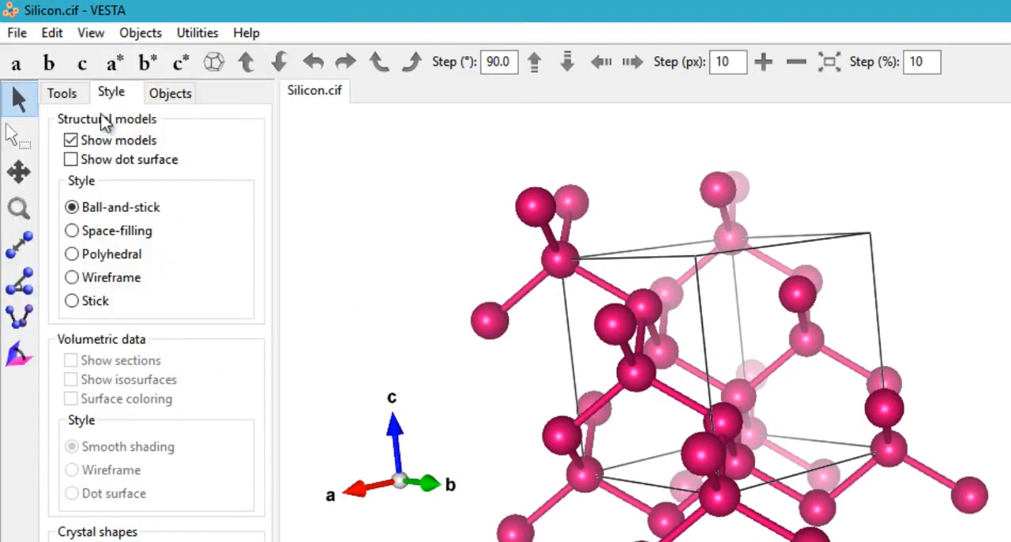
left_click(51, 32)
mouse_move(186, 112)
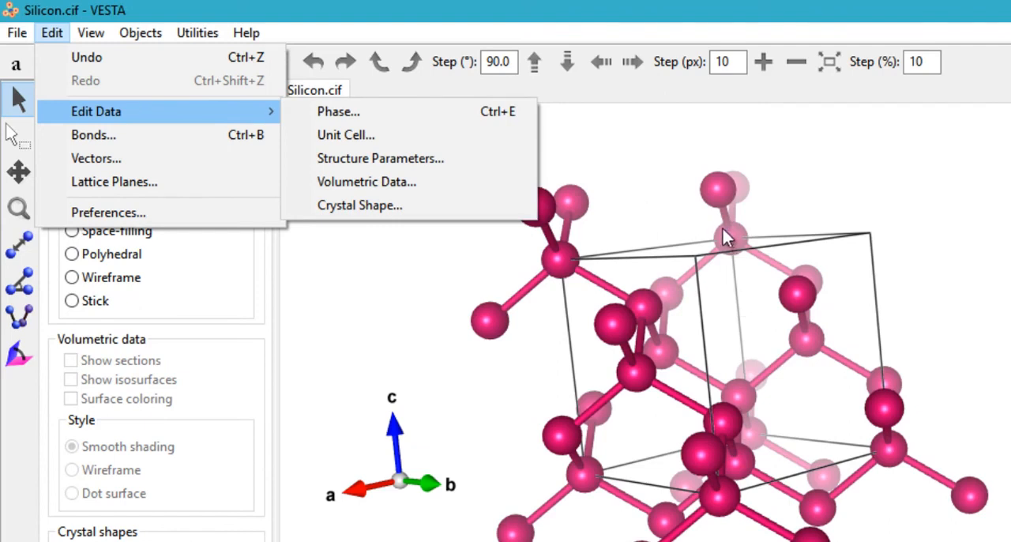
left_click(407, 183)
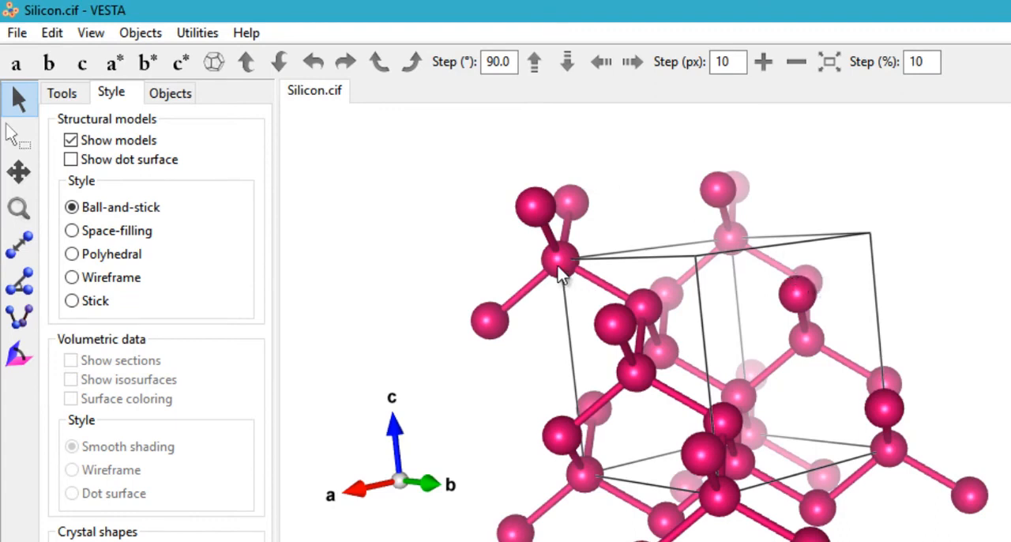
Switch the structure view to parallel projection, and toggle antialiasing off and back on.
left_click(93, 33)
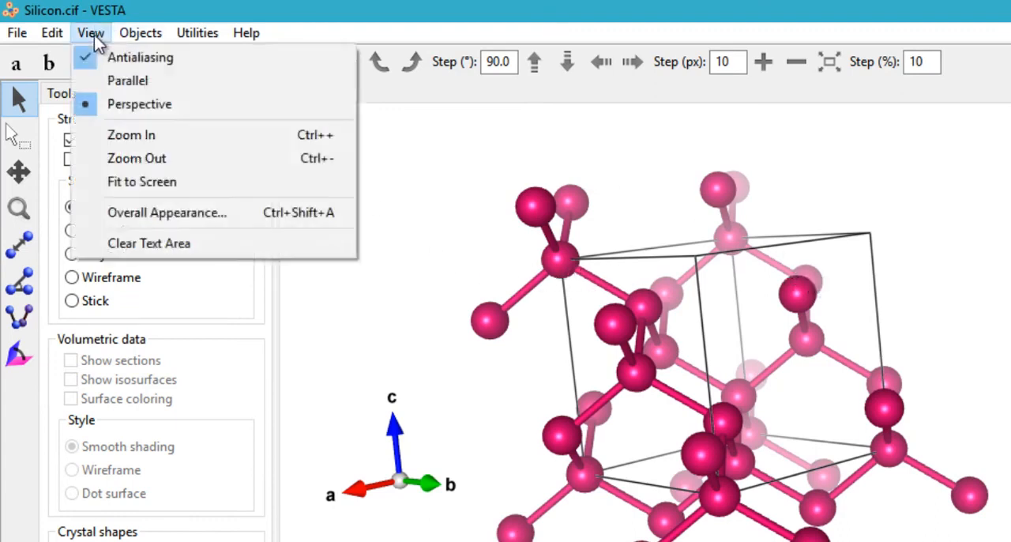
left_click(146, 78)
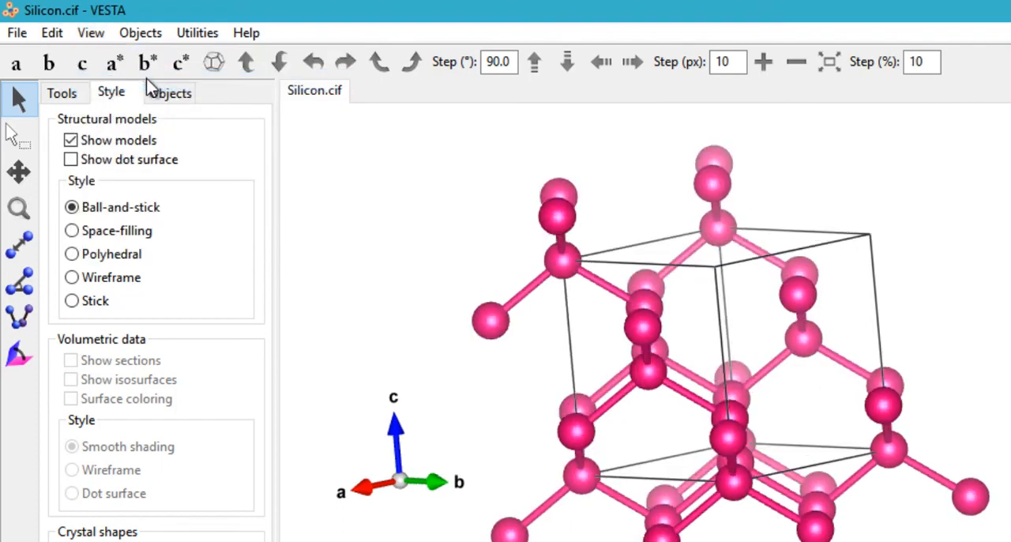
left_click(92, 34)
left_click(109, 59)
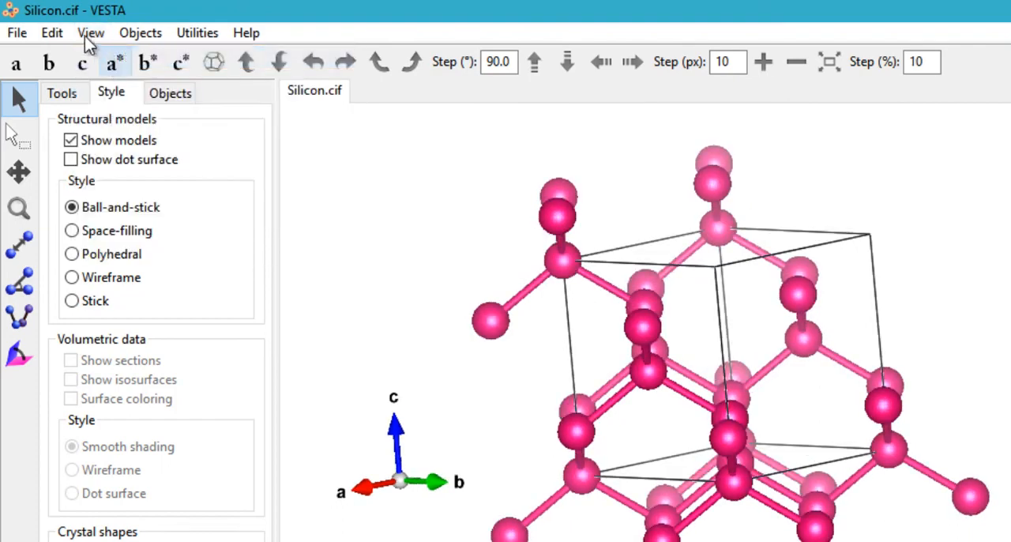
left_click(89, 34)
left_click(110, 62)
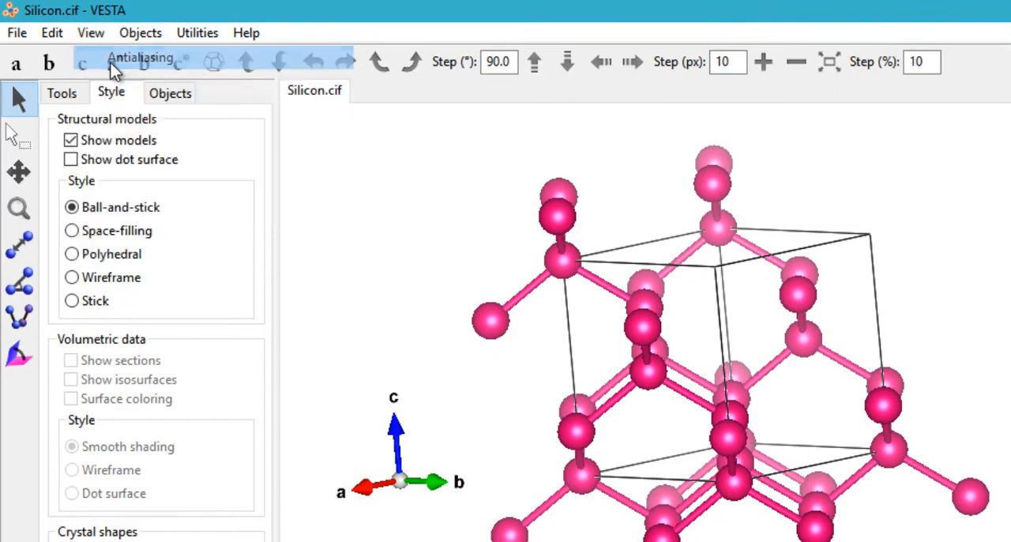
Compare perspective with parallel projection, ending in parallel, and rotate the structure to examine it from another direction.
left_click(96, 35)
left_click(115, 99)
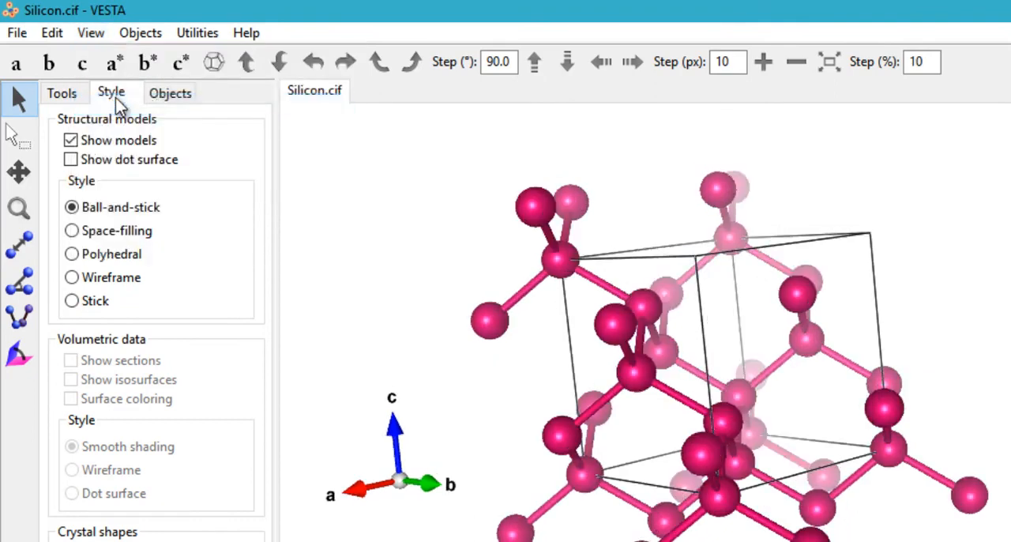
left_click(94, 35)
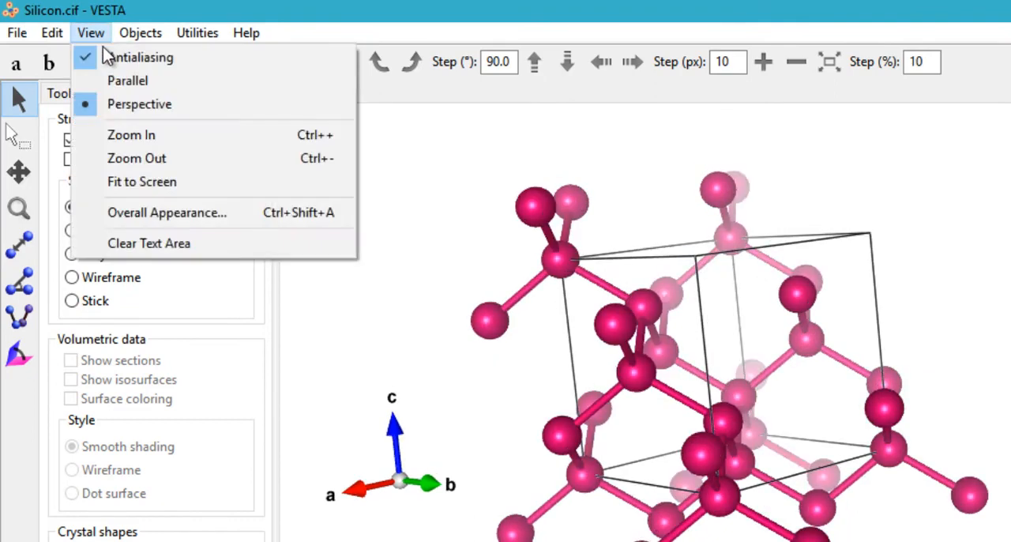
left_click(123, 87)
left_click_drag(706, 395, 835, 365)
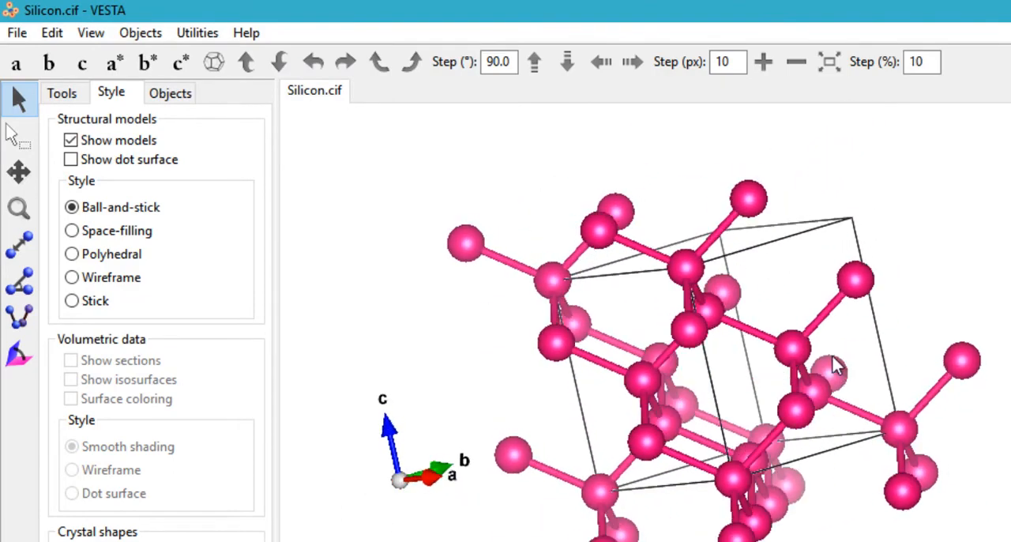
Return the view to perspective projection and rotate the structure slightly.
left_click(91, 32)
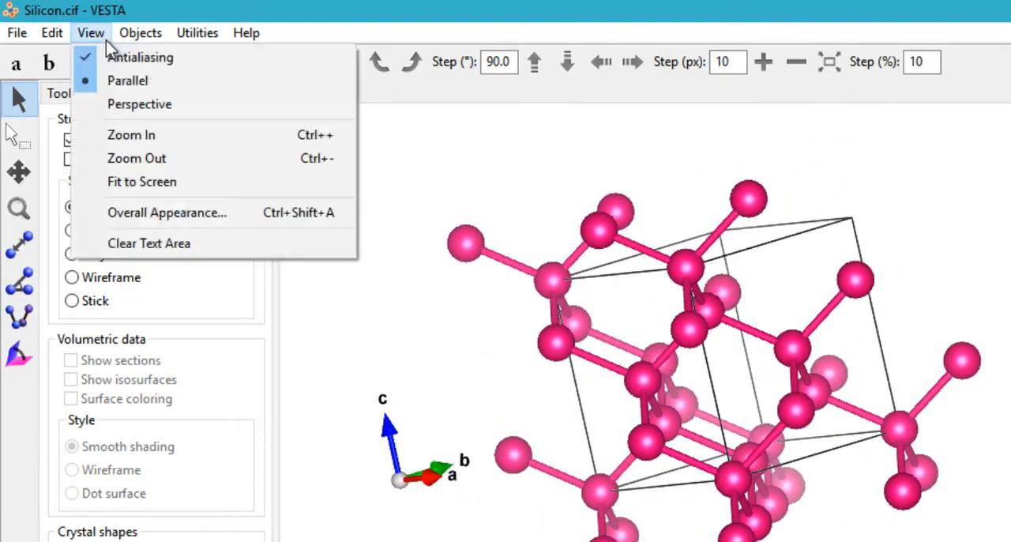
left_click(126, 104)
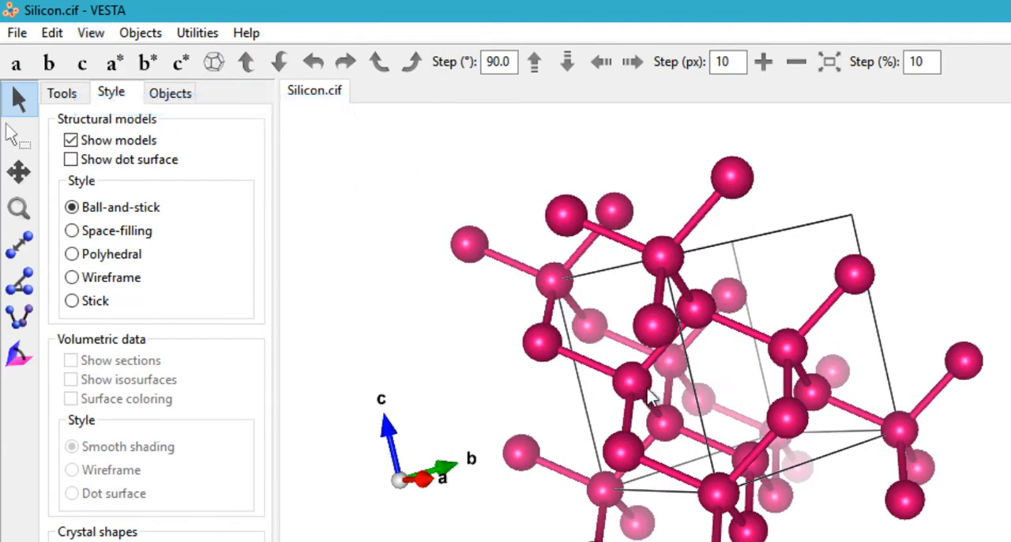
left_click_drag(742, 350, 735, 357)
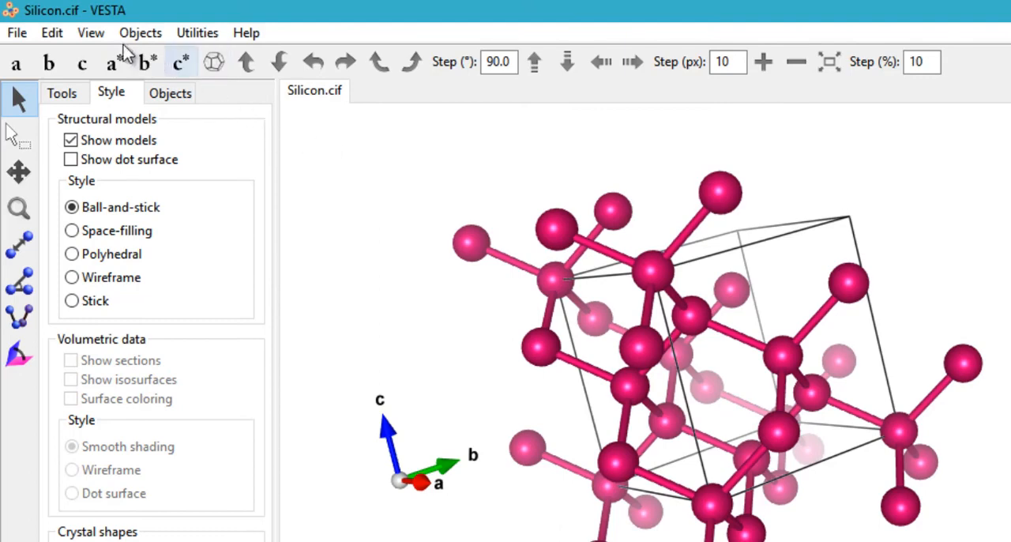
Review the available view, structural model, object property, utility, help and editing commands without applying any of them.
left_click(91, 33)
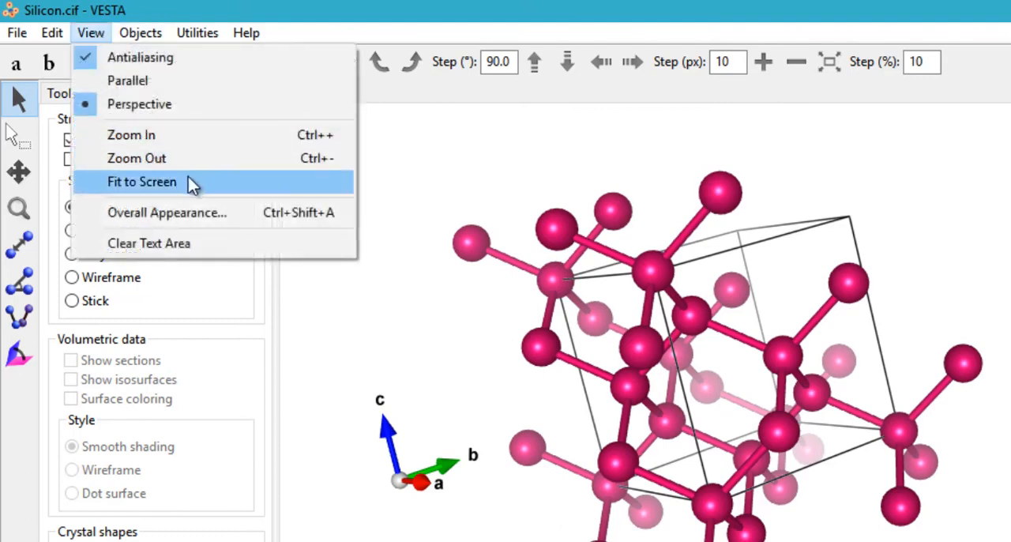
mouse_move(132, 38)
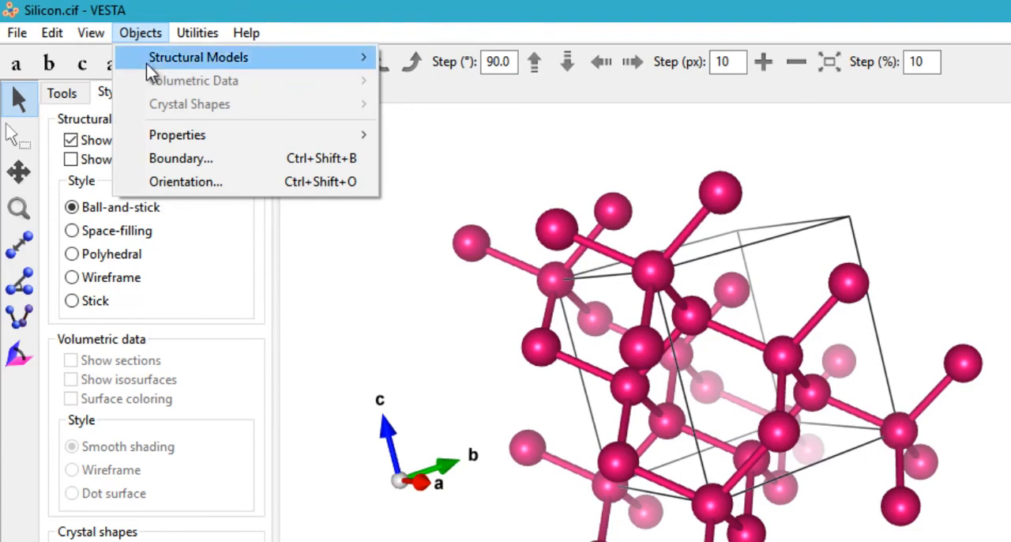
mouse_move(147, 65)
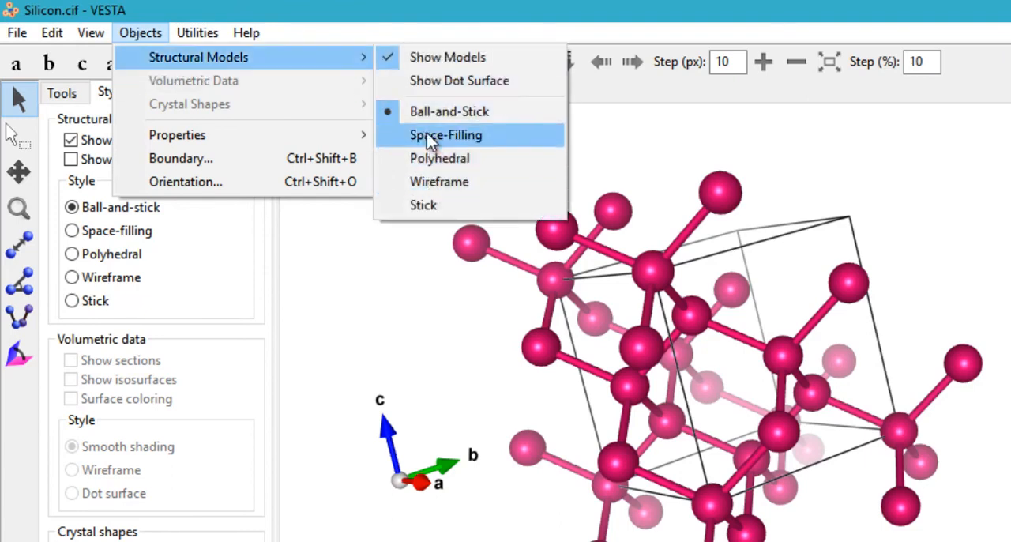
mouse_move(265, 143)
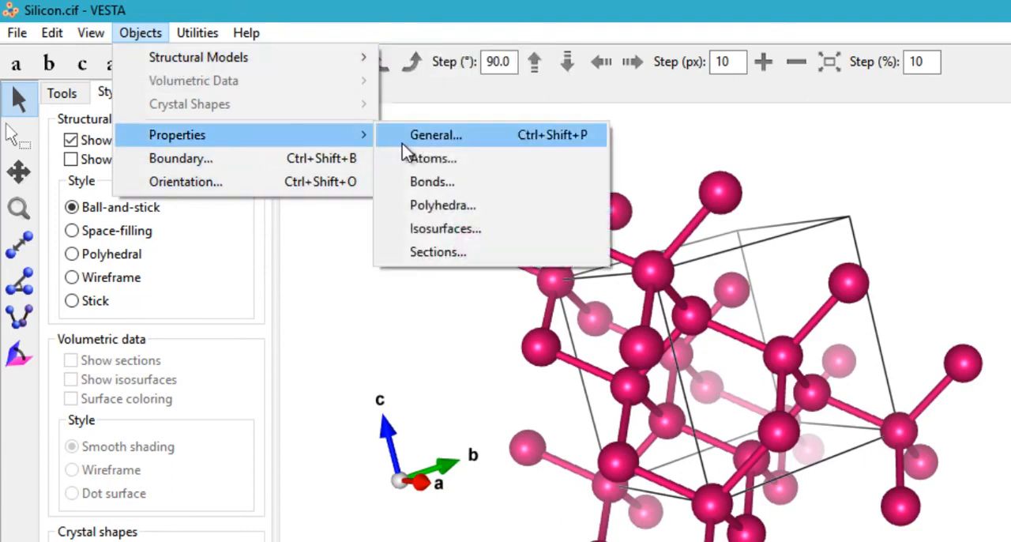
mouse_move(202, 38)
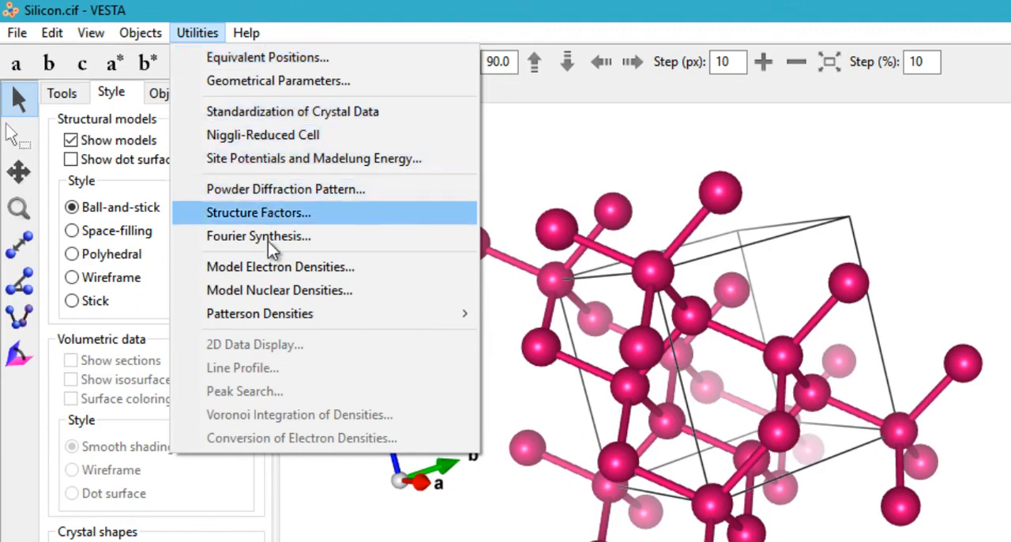
mouse_move(246, 34)
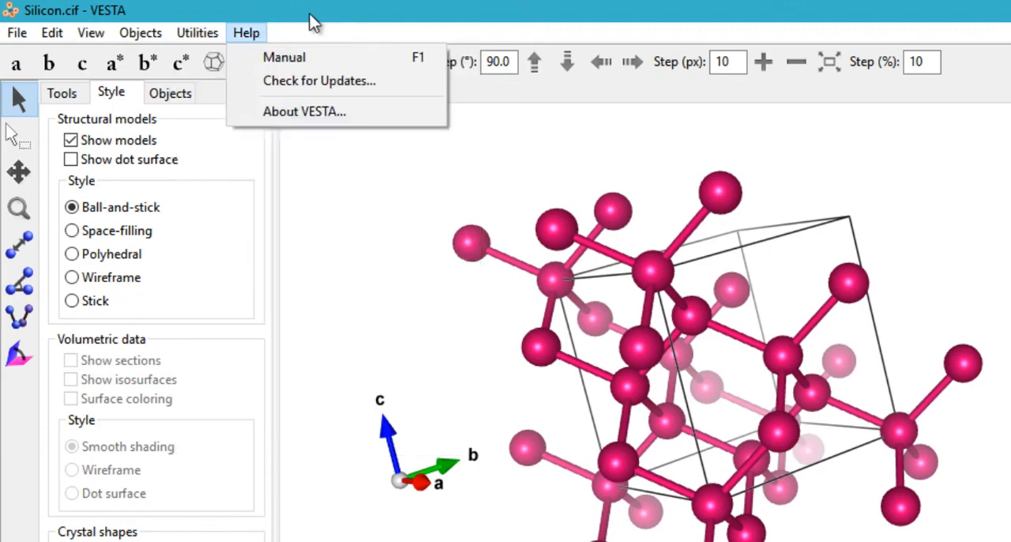
left_click(329, 3)
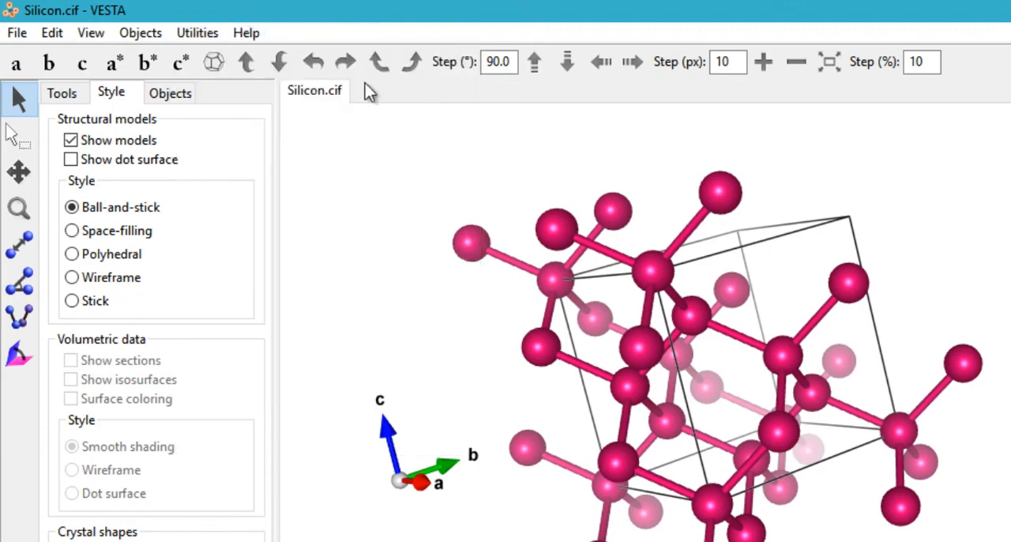
left_click(213, 33)
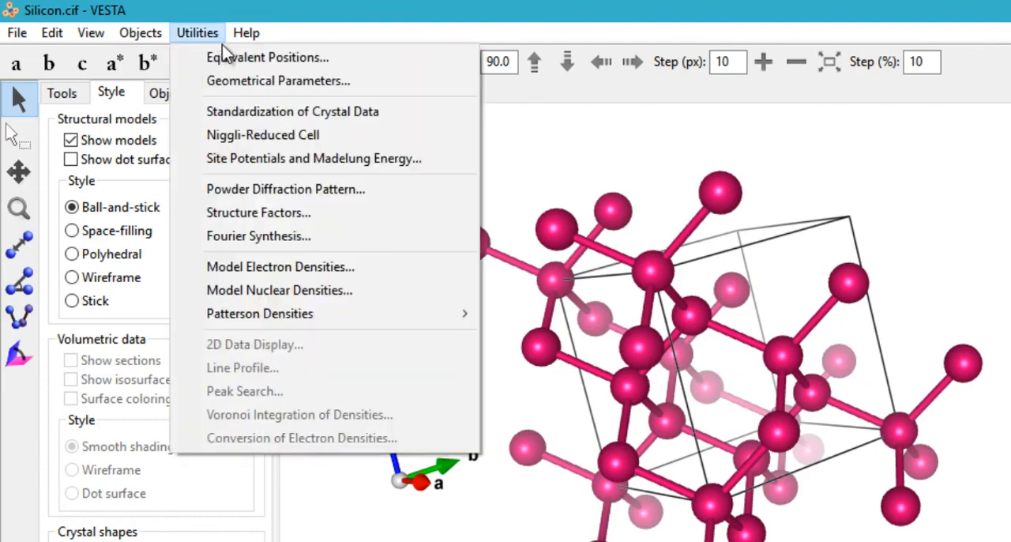
left_click(44, 33)
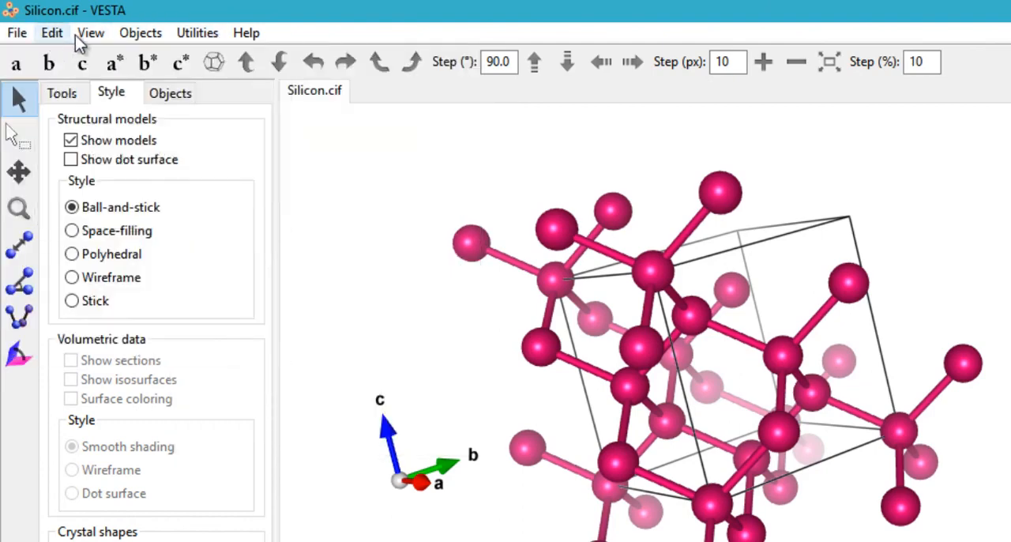
left_click(50, 32)
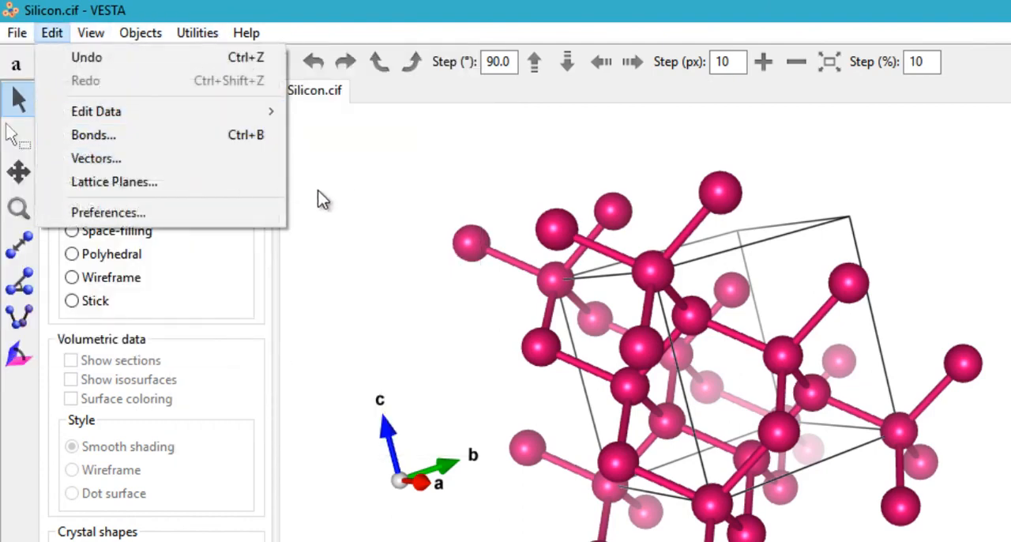
left_click(372, 198)
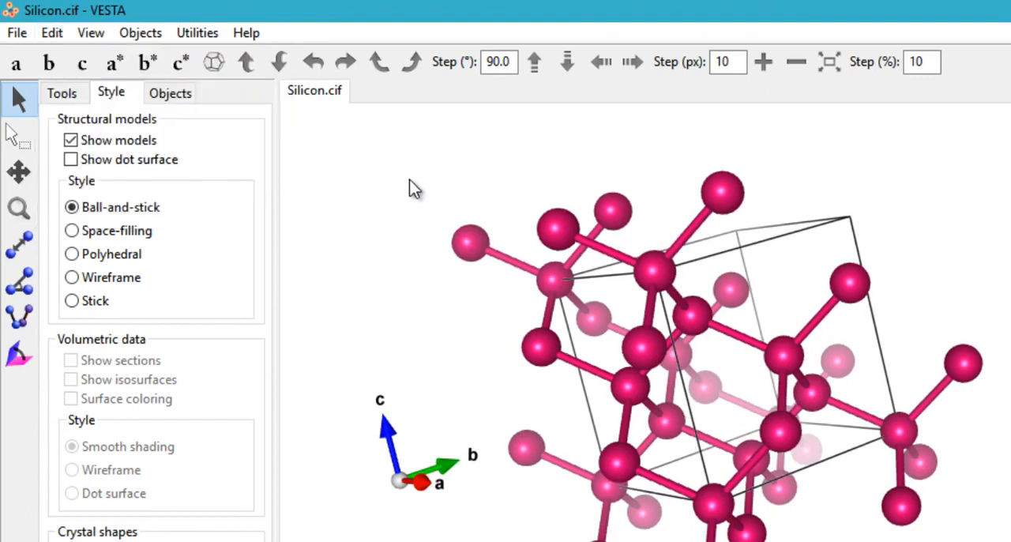